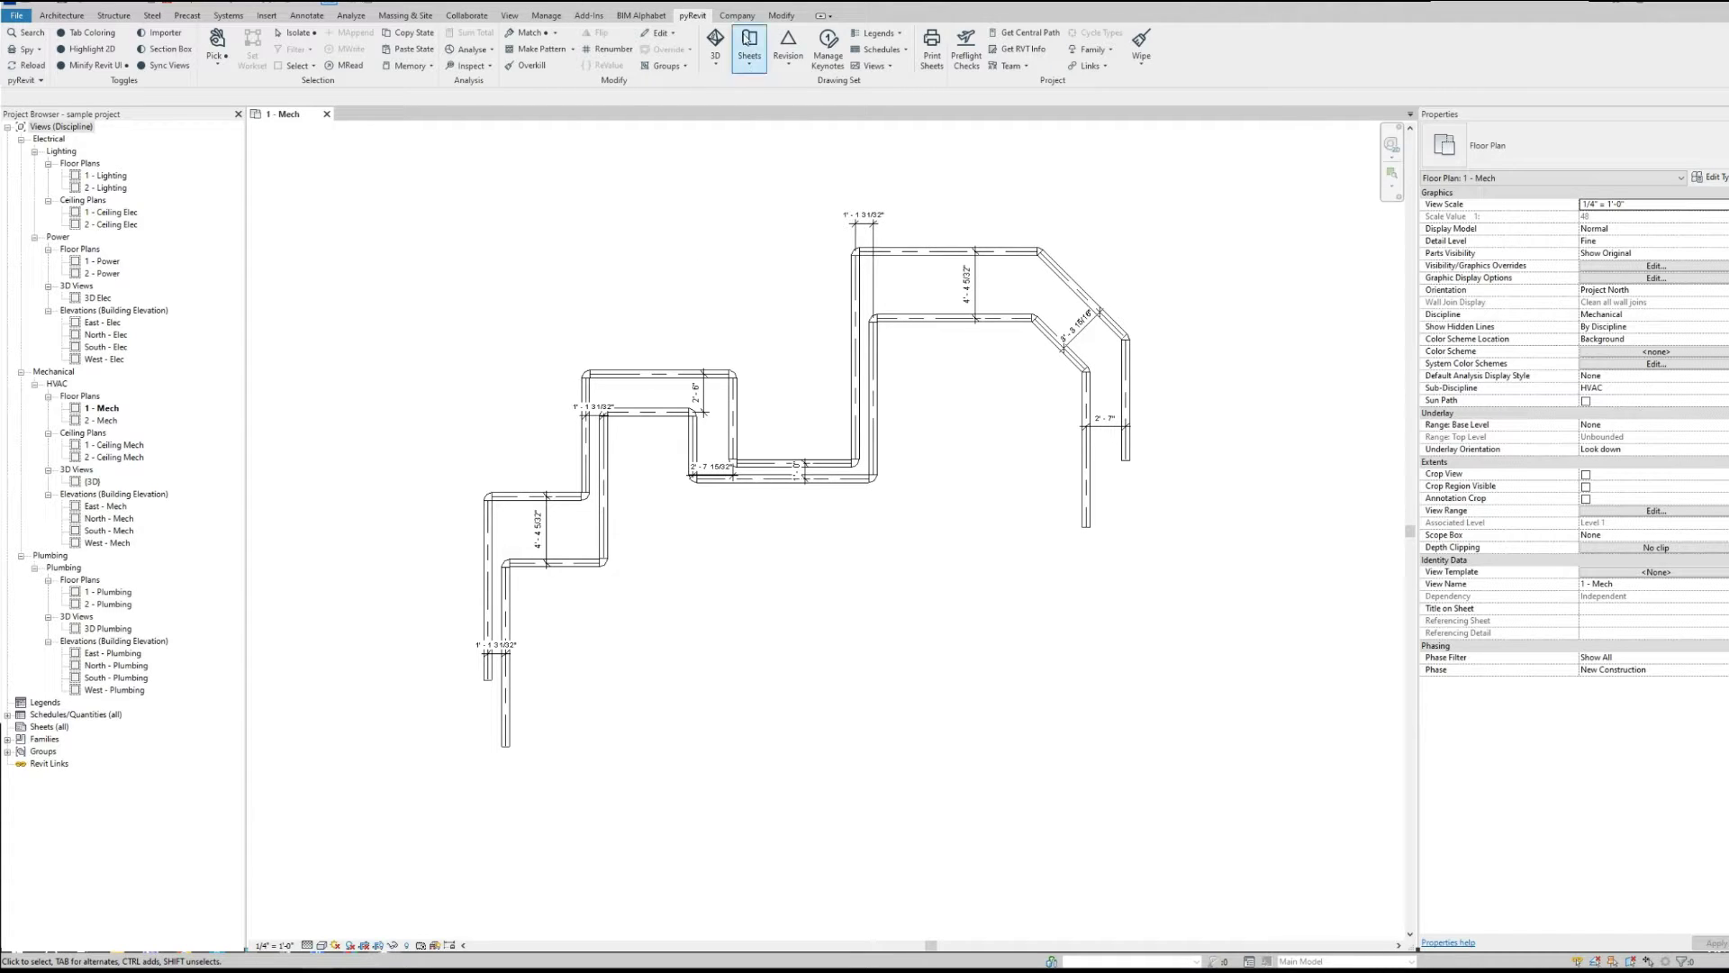
click(737, 15)
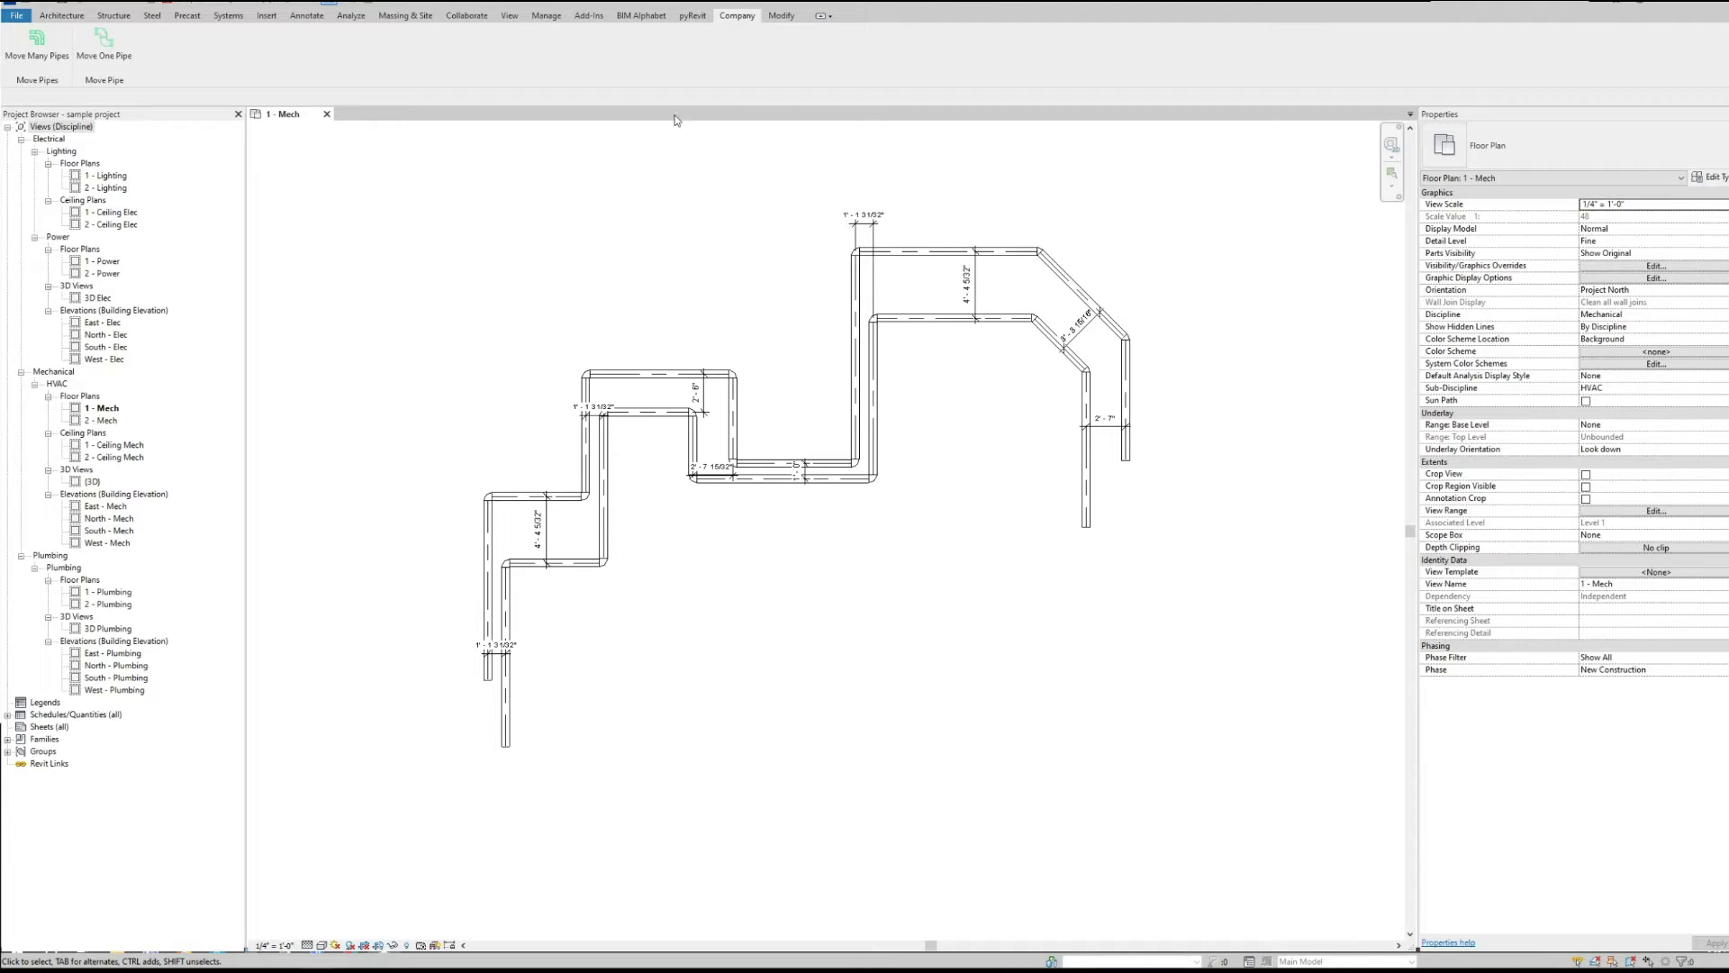
click(694, 15)
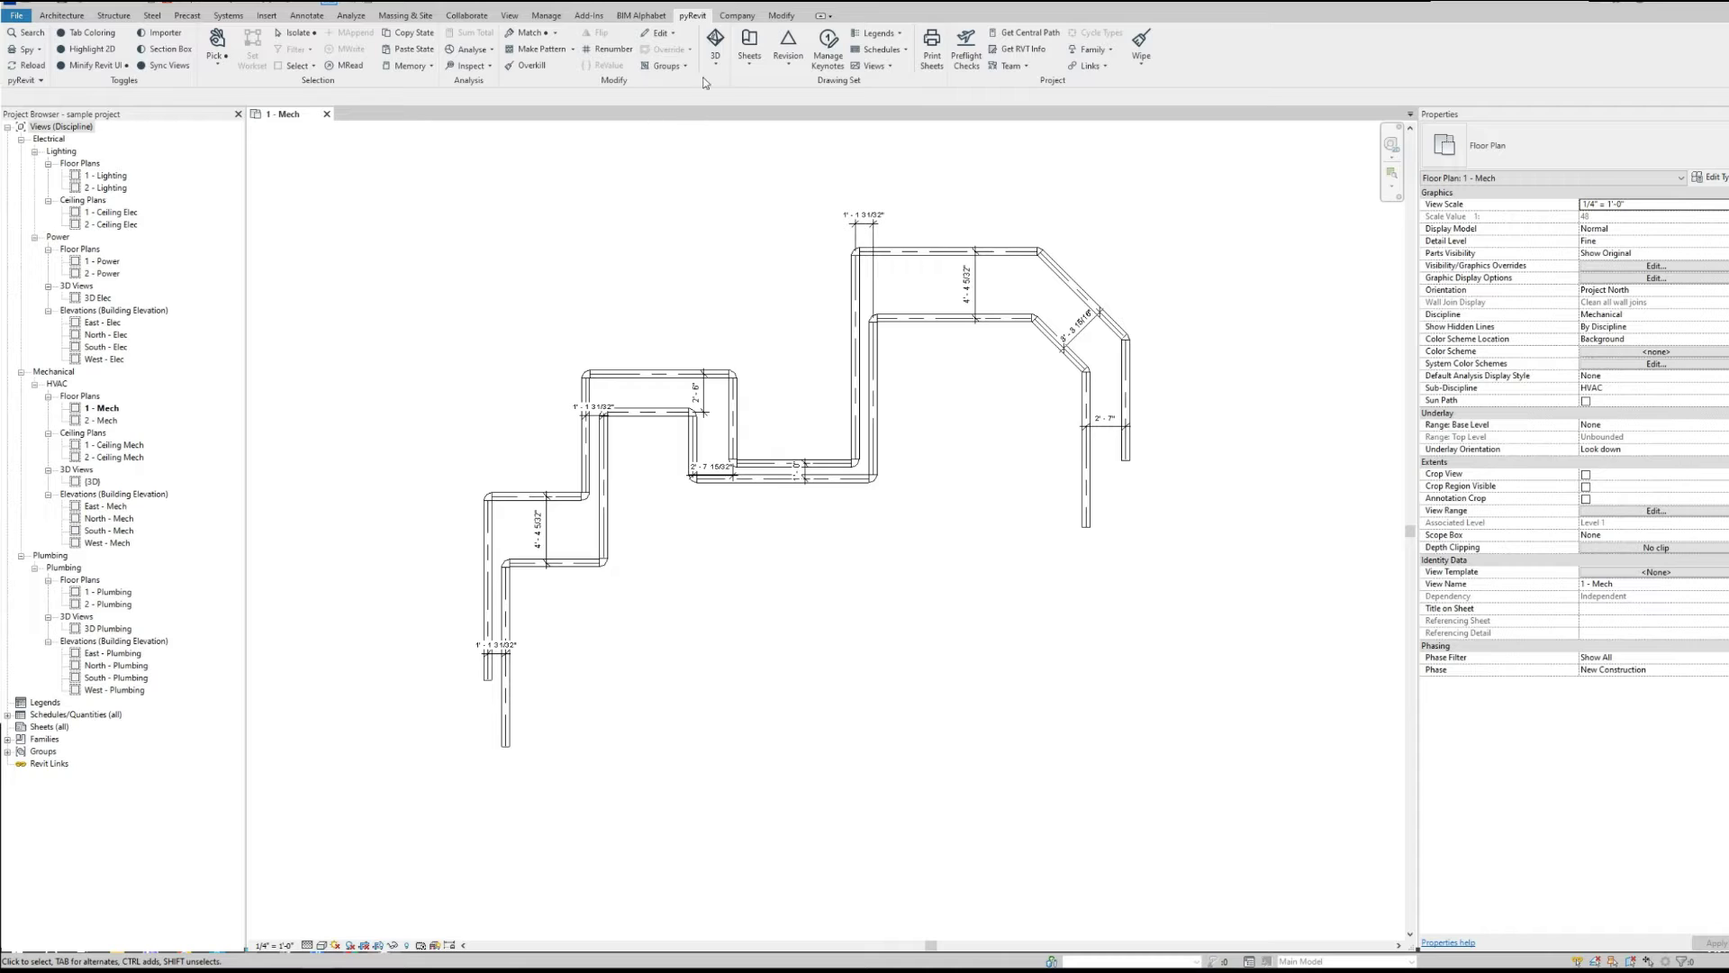
Start Move Many Pipes and choose the six consecutive pipes of the outer run's lower half as base elements
click(736, 15)
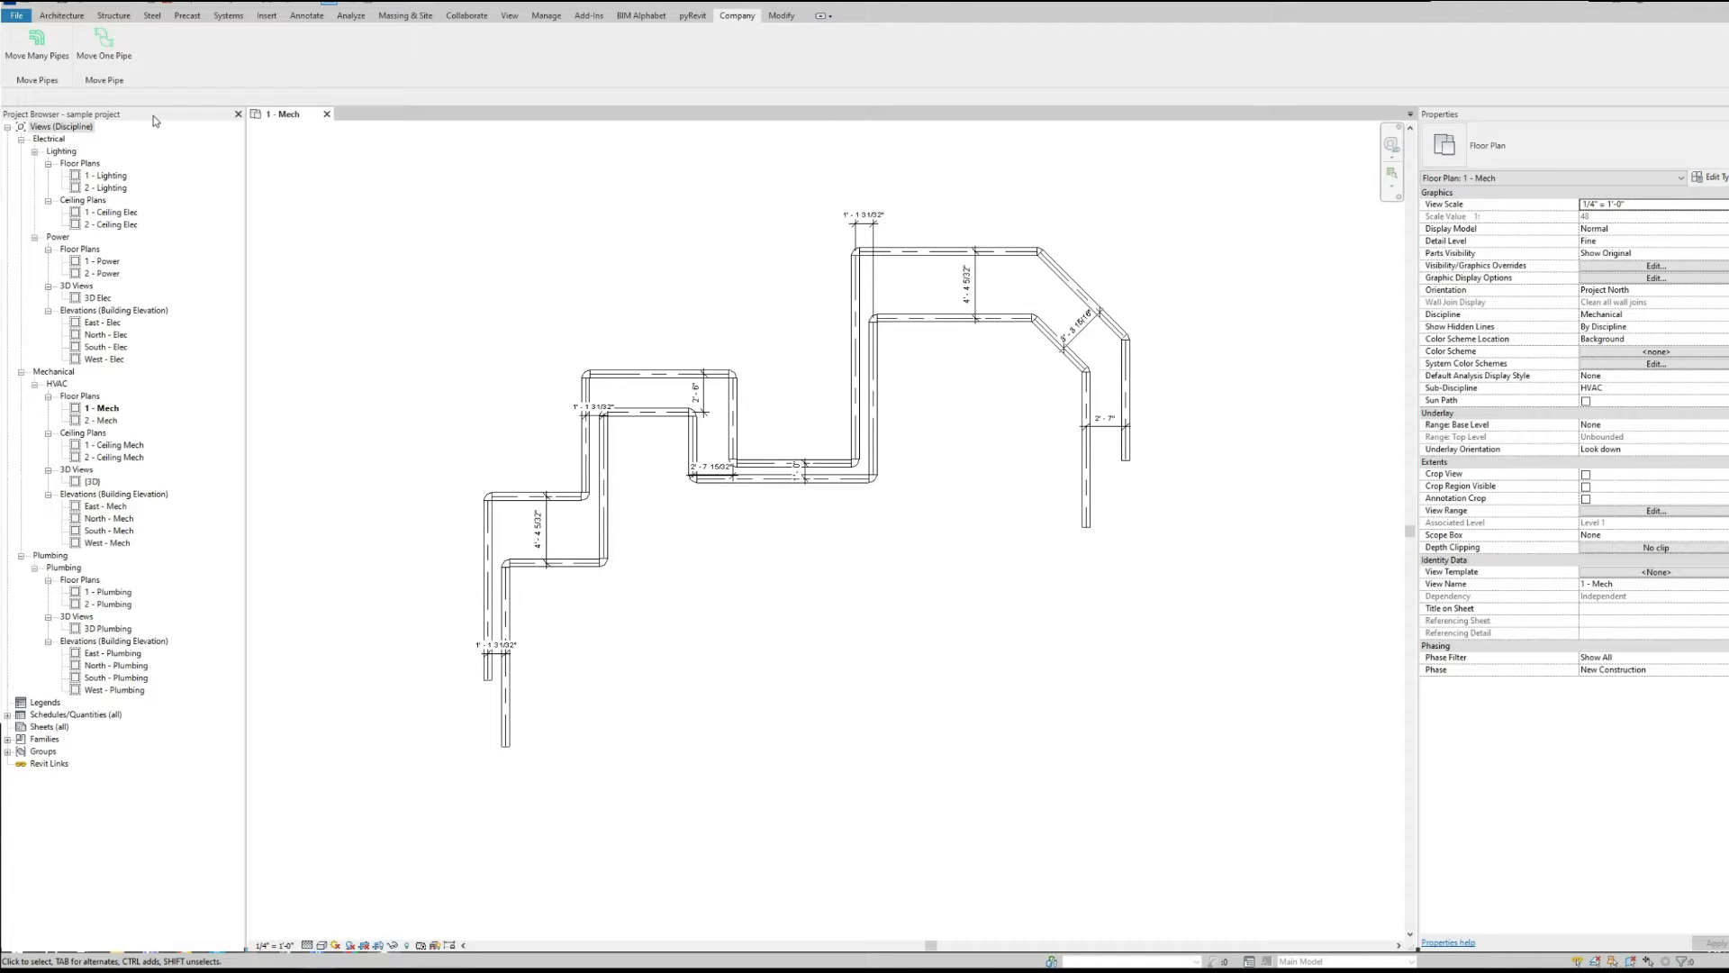
click(51, 60)
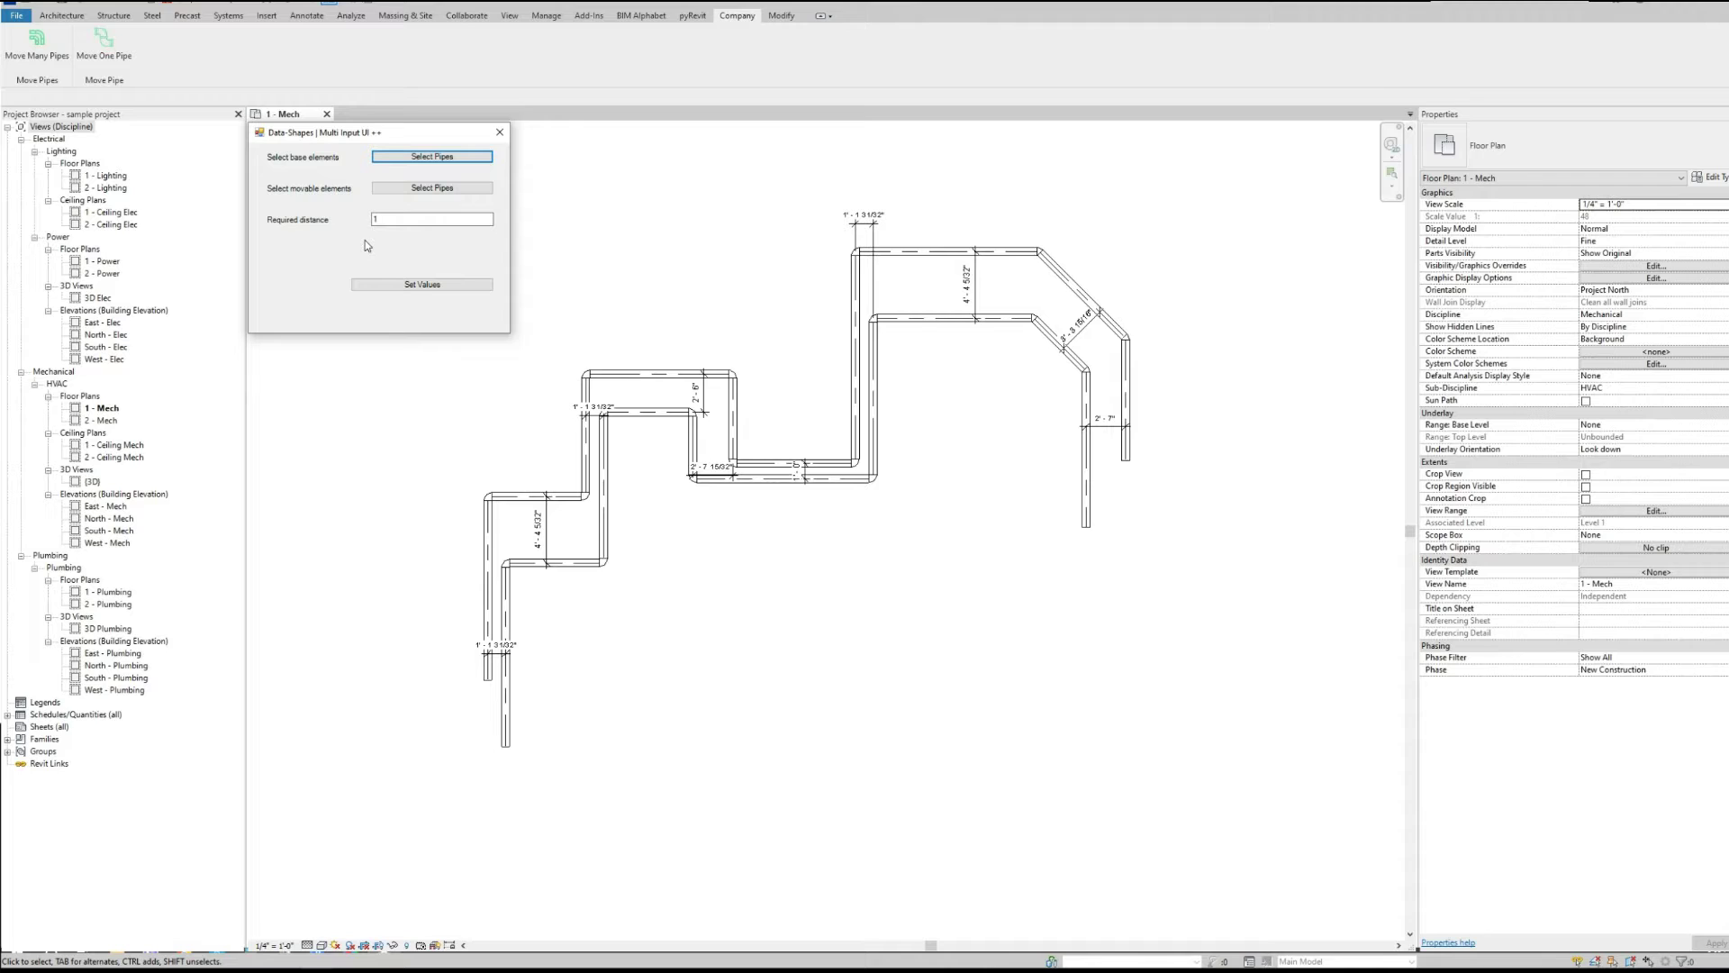
drag(310, 136, 349, 169)
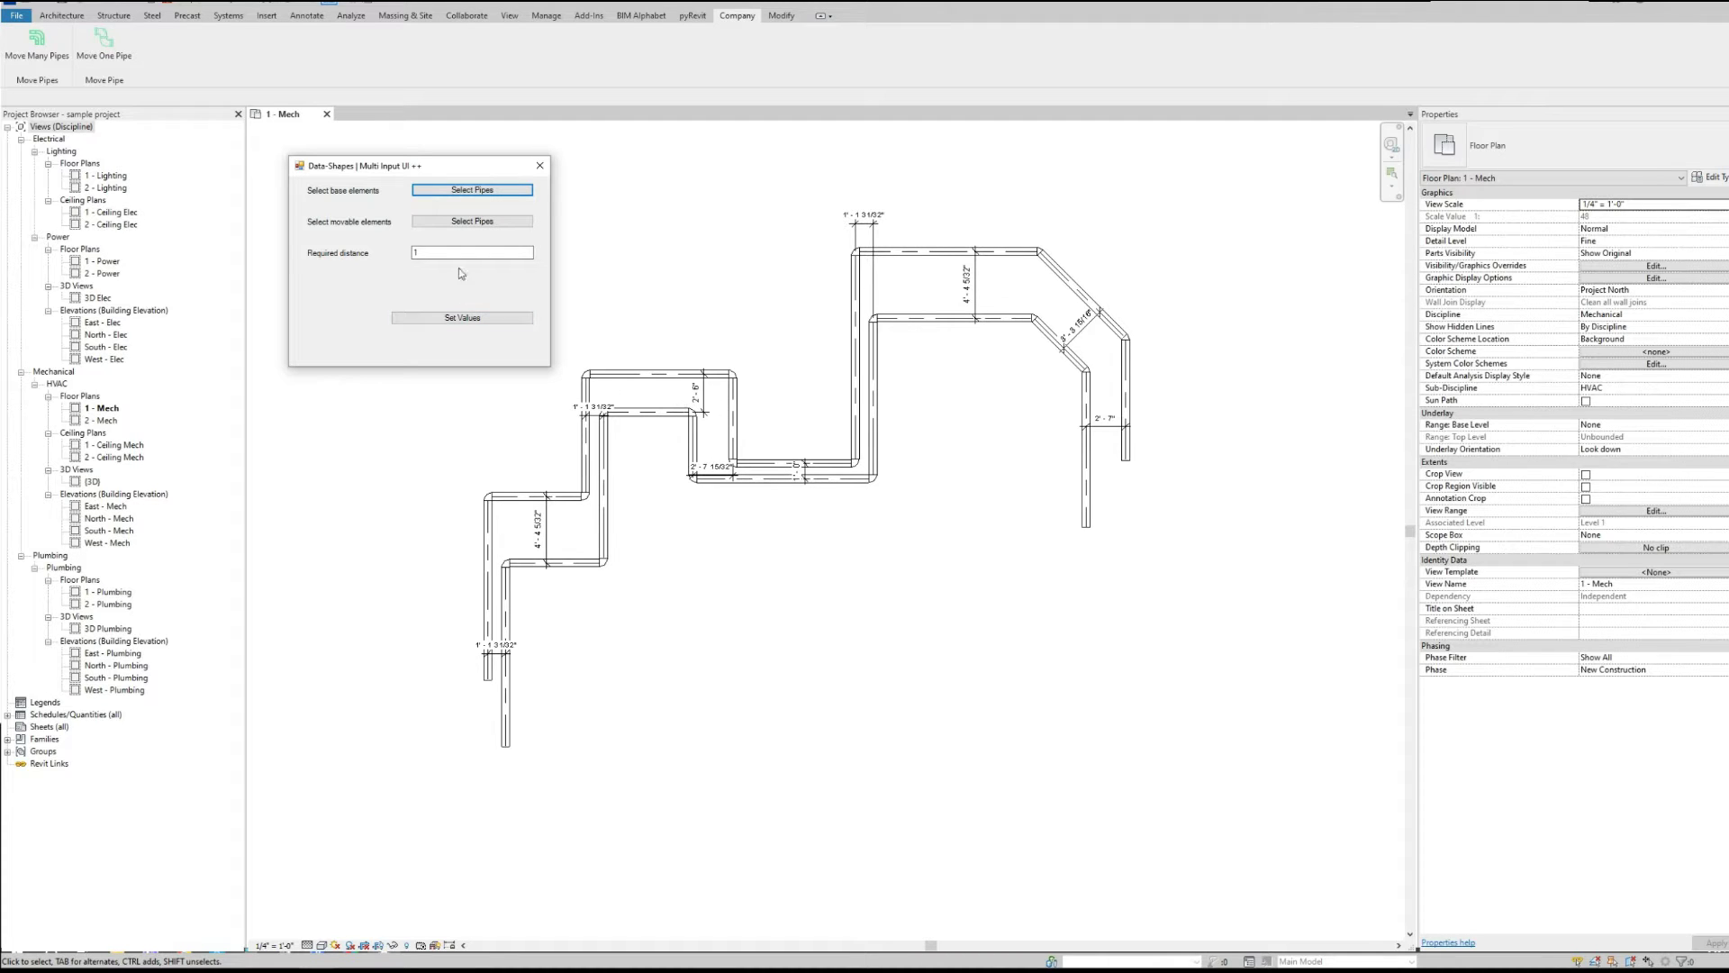
click(486, 190)
click(487, 594)
click(540, 495)
click(585, 432)
click(657, 373)
click(734, 419)
click(793, 464)
click(71, 96)
Choose the six parallel pipes of the inner run as movable elements and move them to the required distance of 1
click(472, 221)
click(507, 631)
click(562, 564)
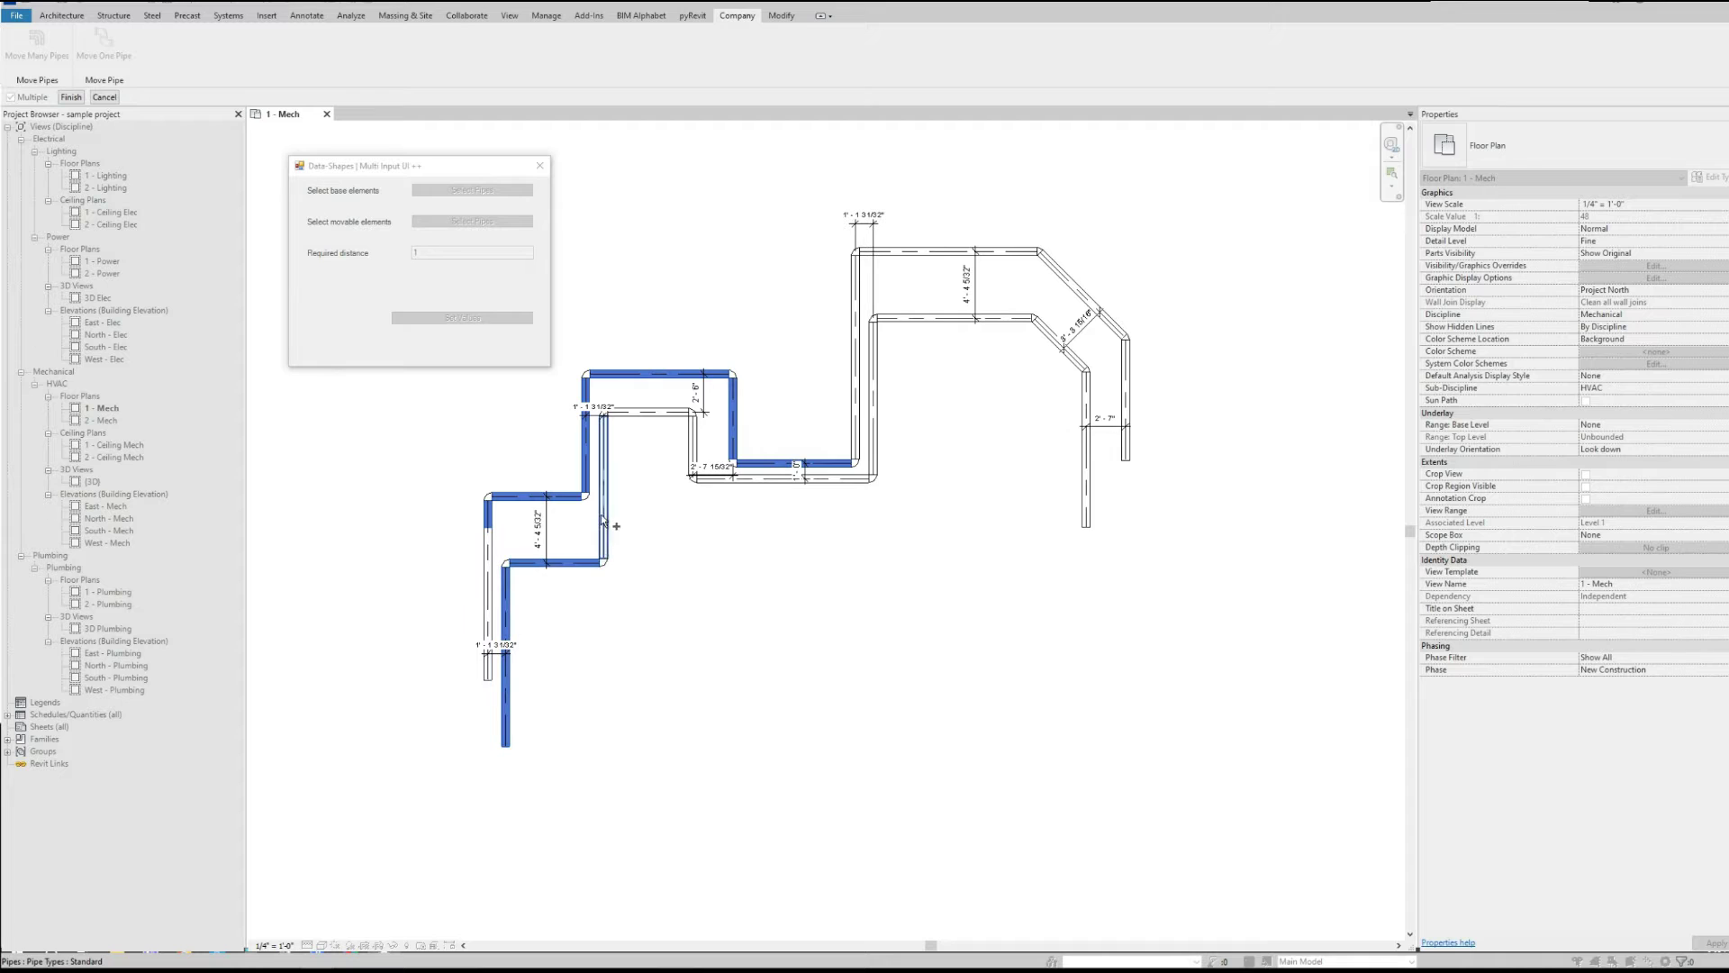
click(603, 504)
click(658, 412)
click(695, 455)
click(748, 478)
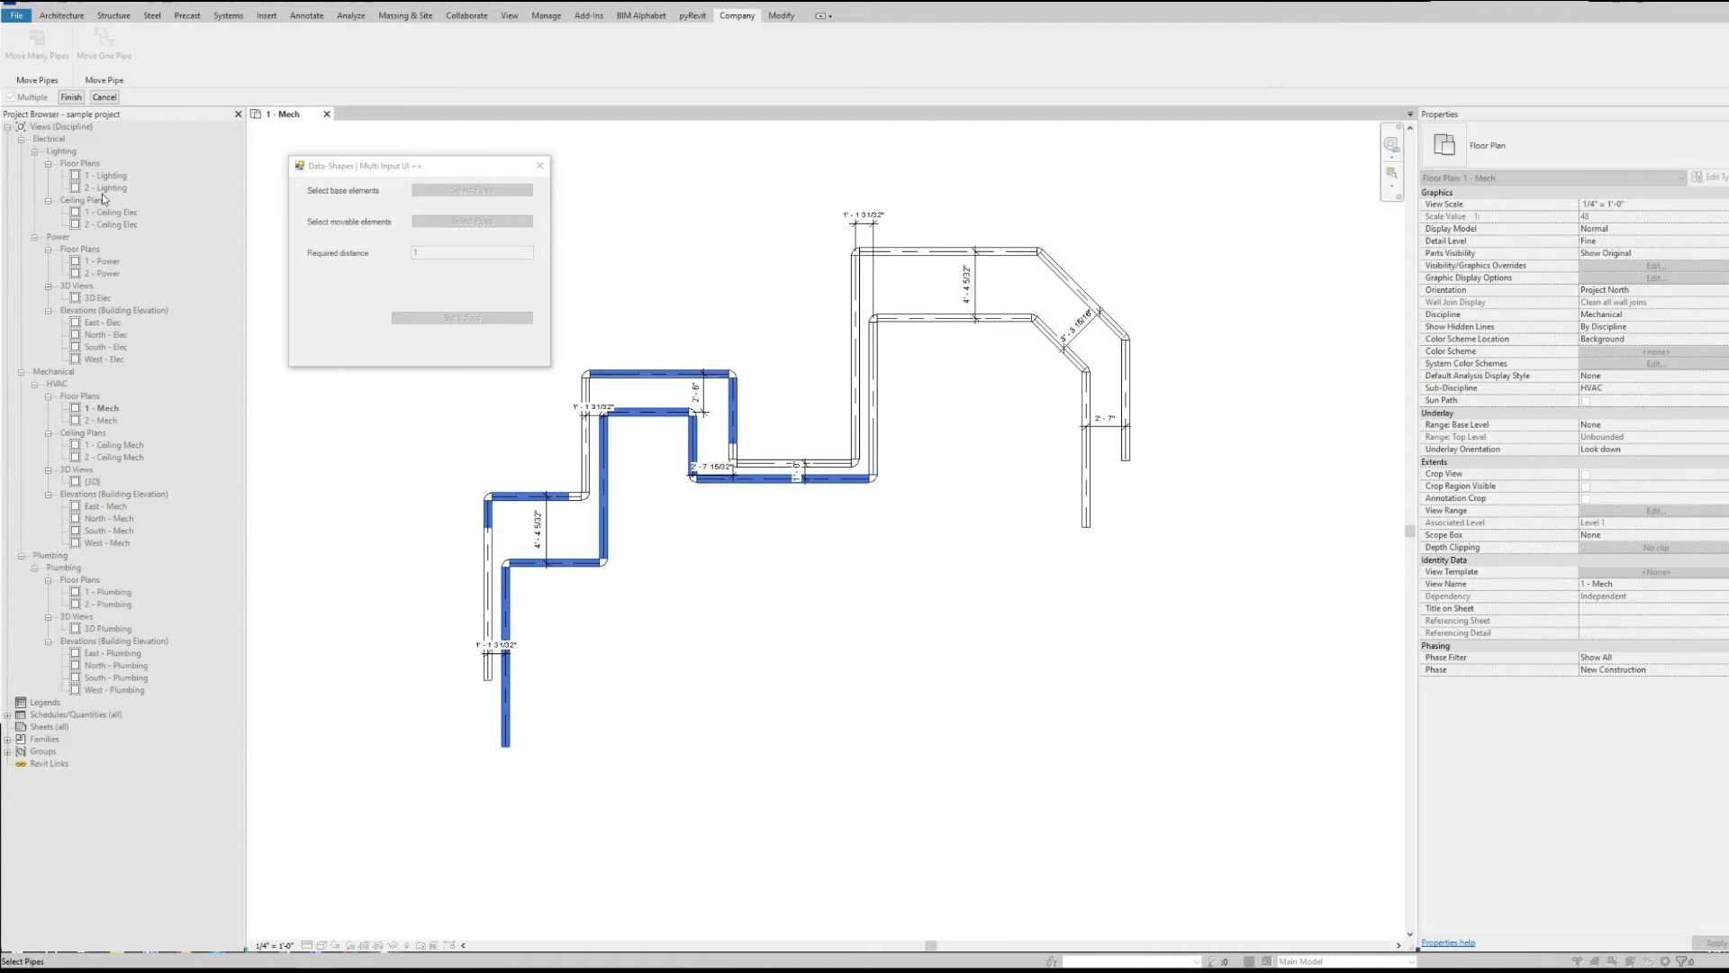
click(71, 96)
click(410, 317)
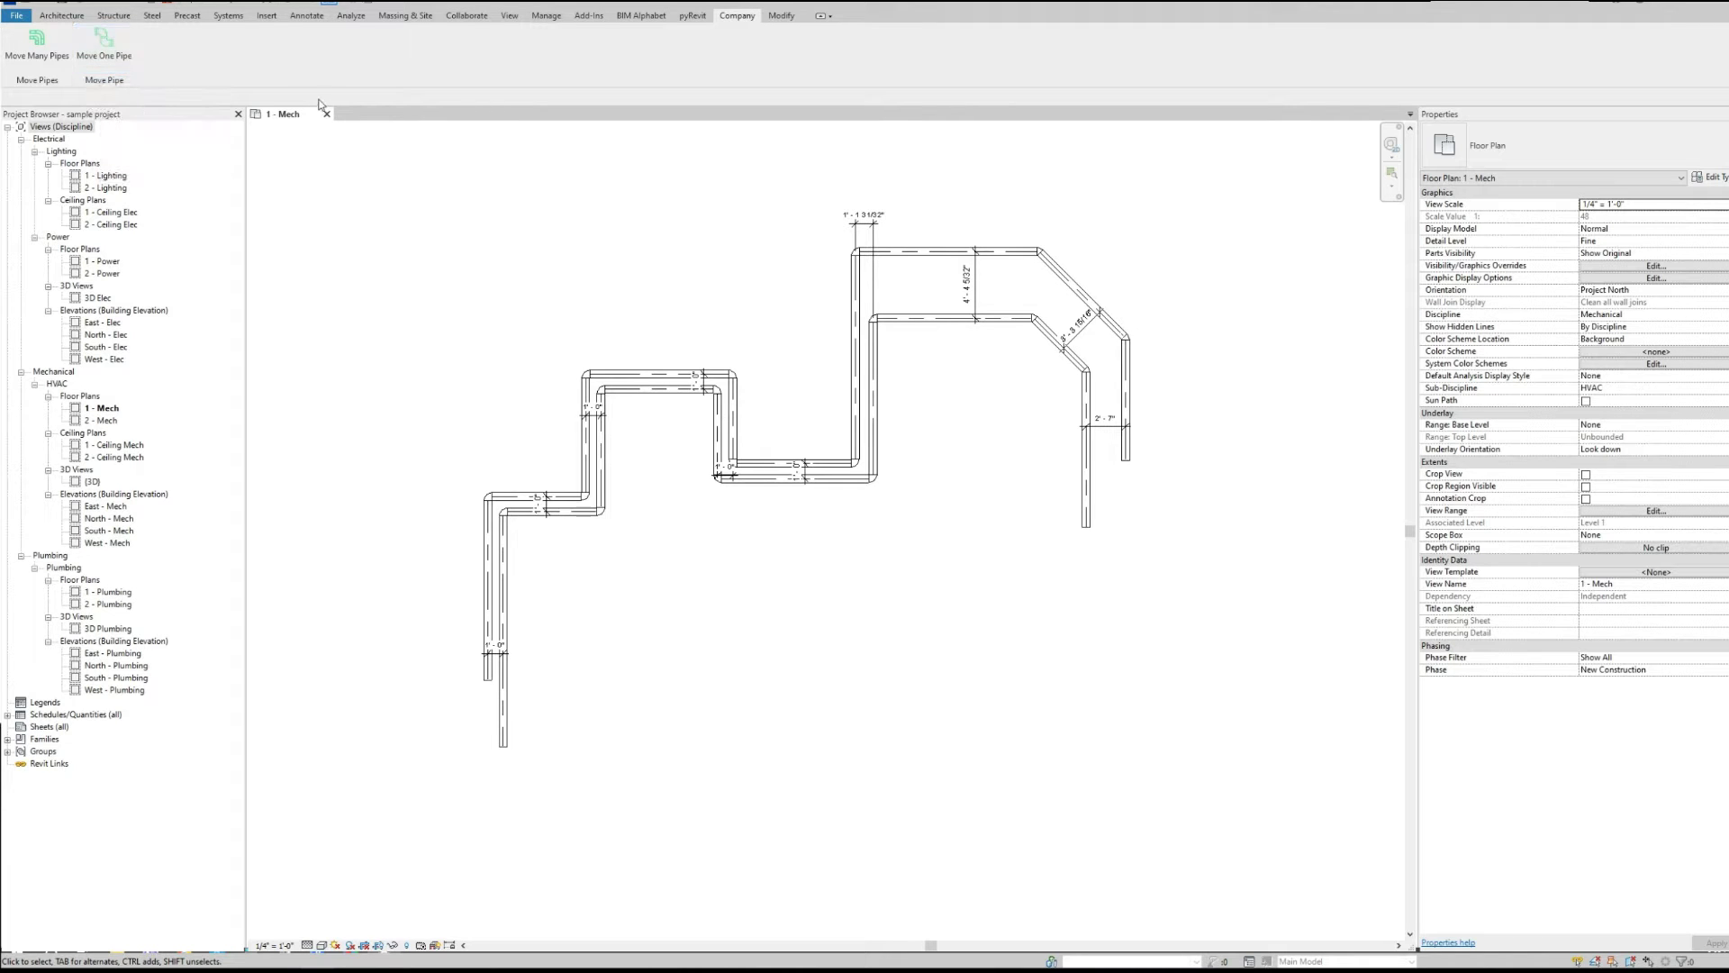
Use Move One Pipe with the tall vertical outer pipe as base and its parallel neighbour as the movable pipe
click(121, 61)
click(104, 45)
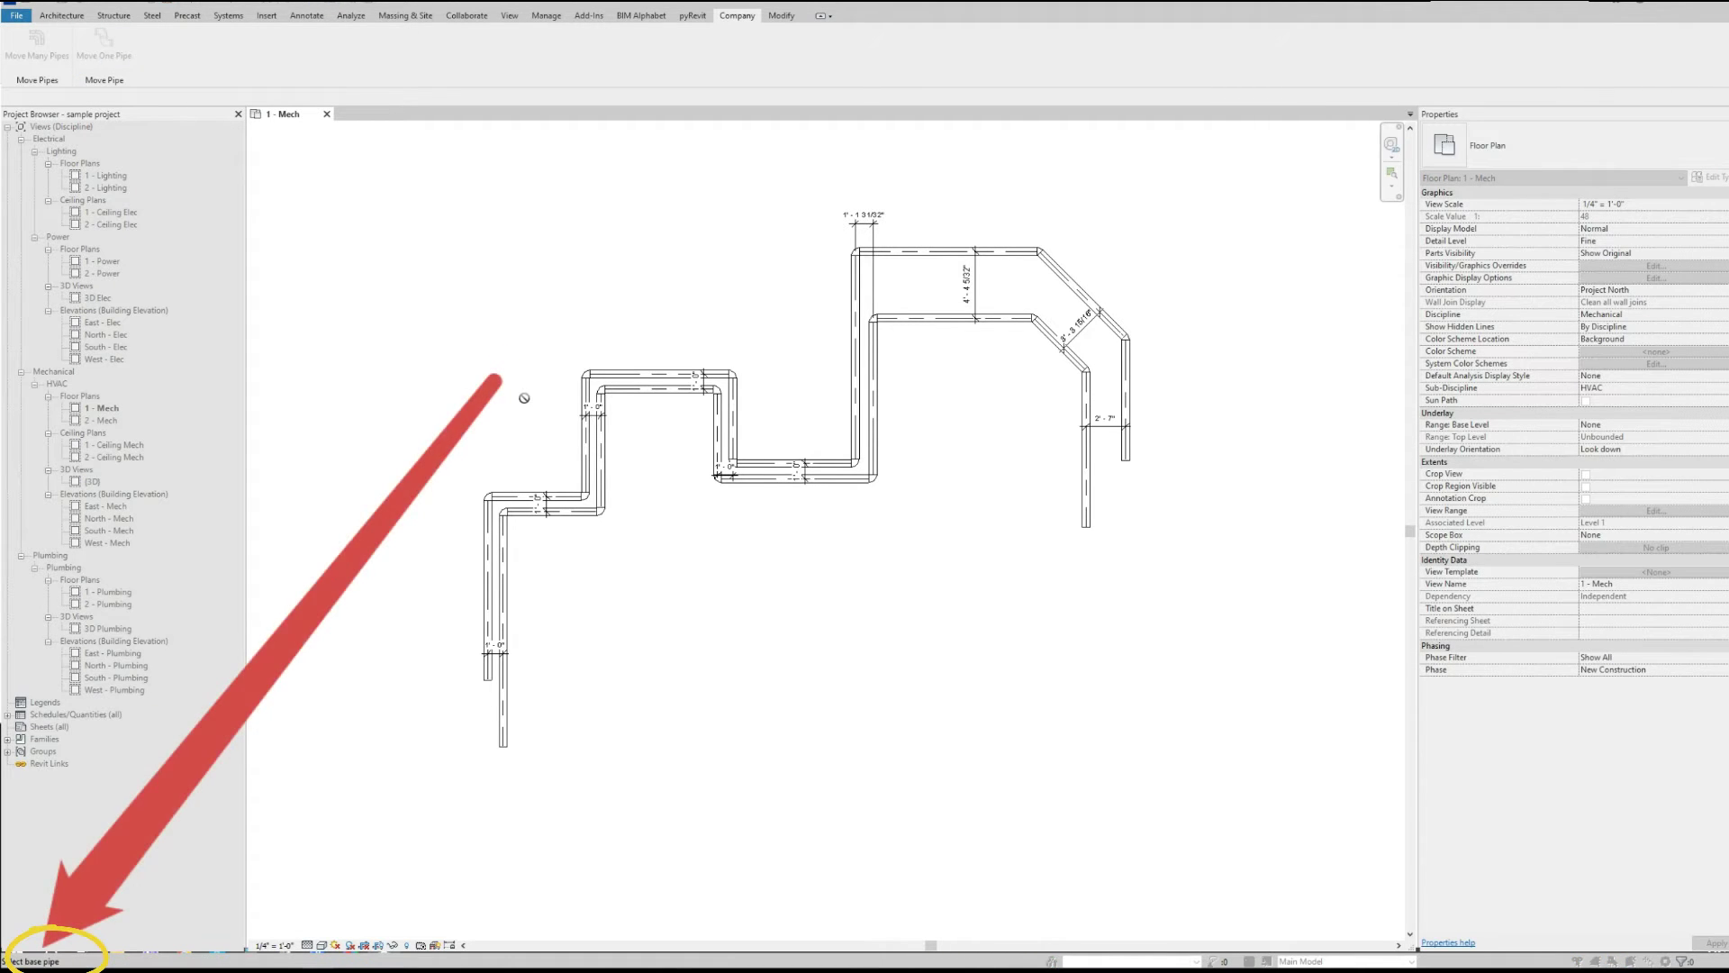
click(857, 373)
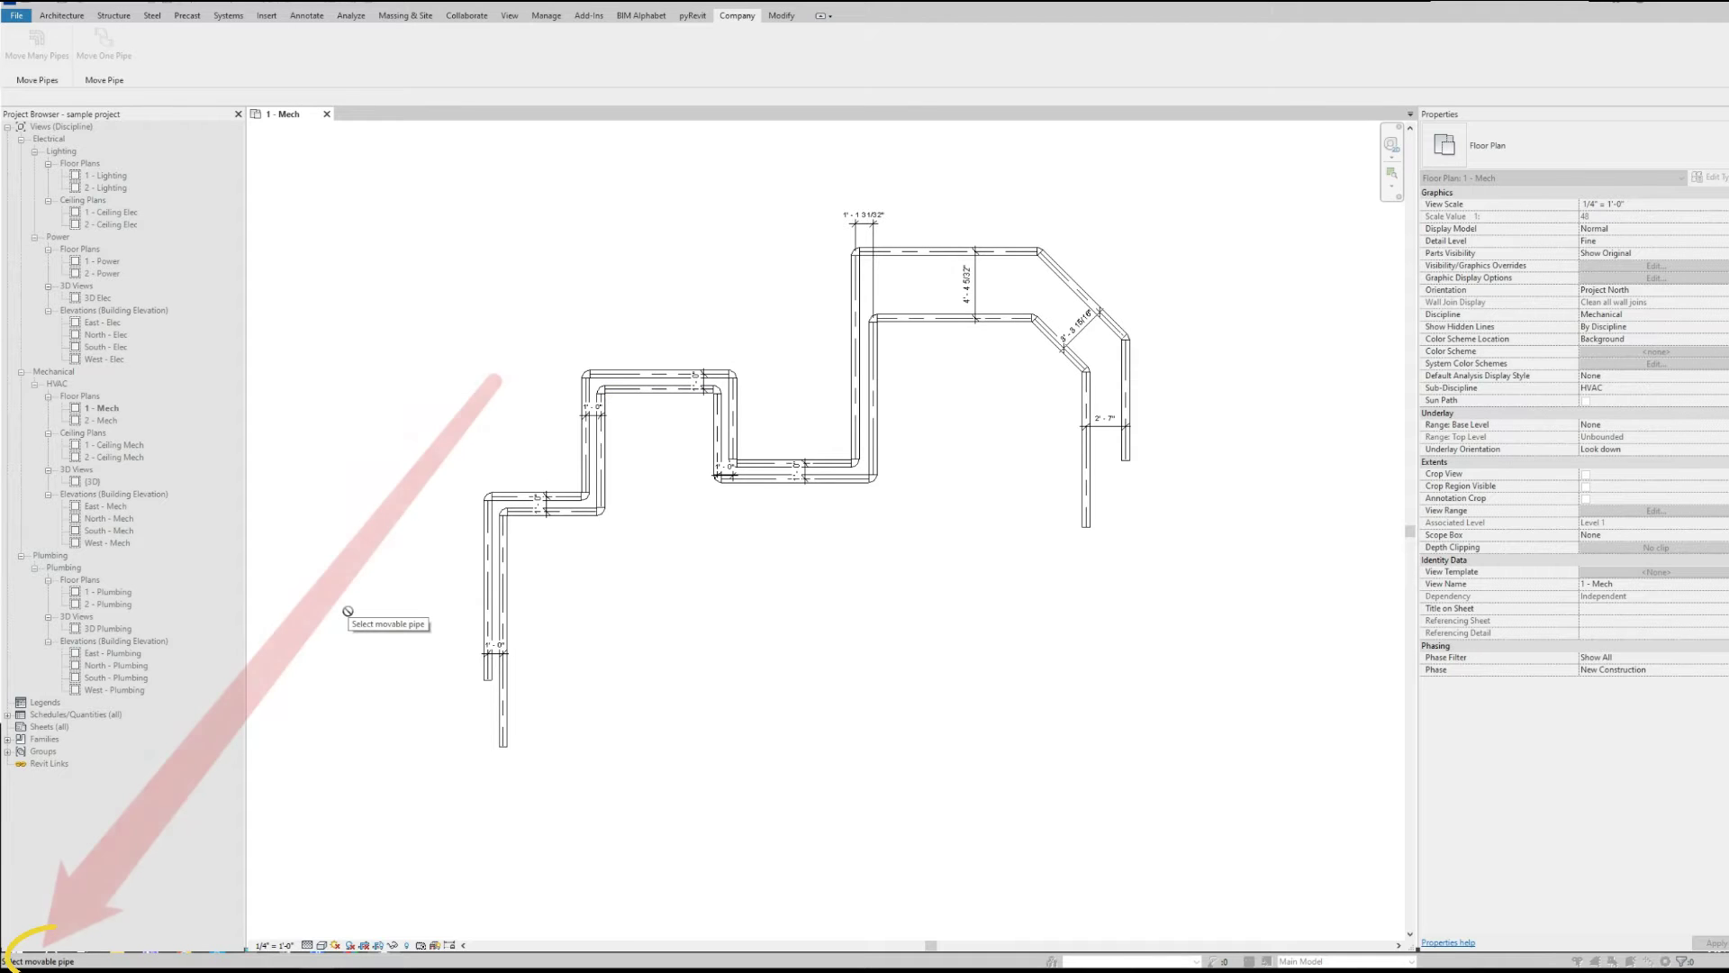
click(881, 410)
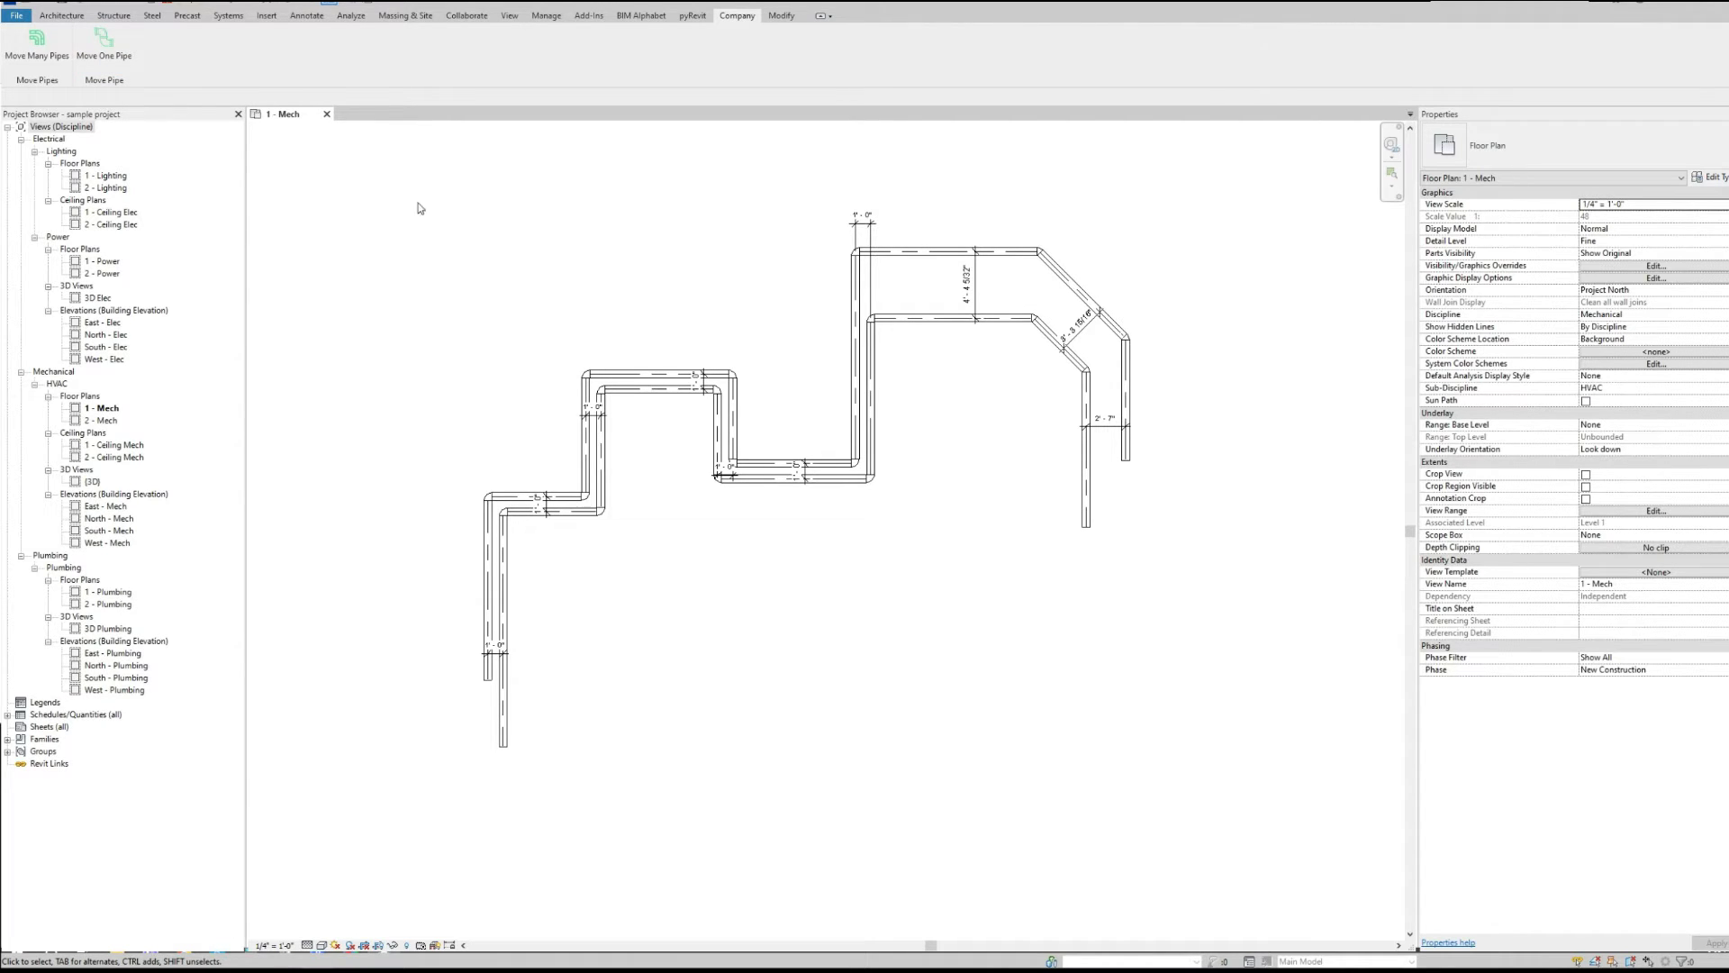
click(93, 64)
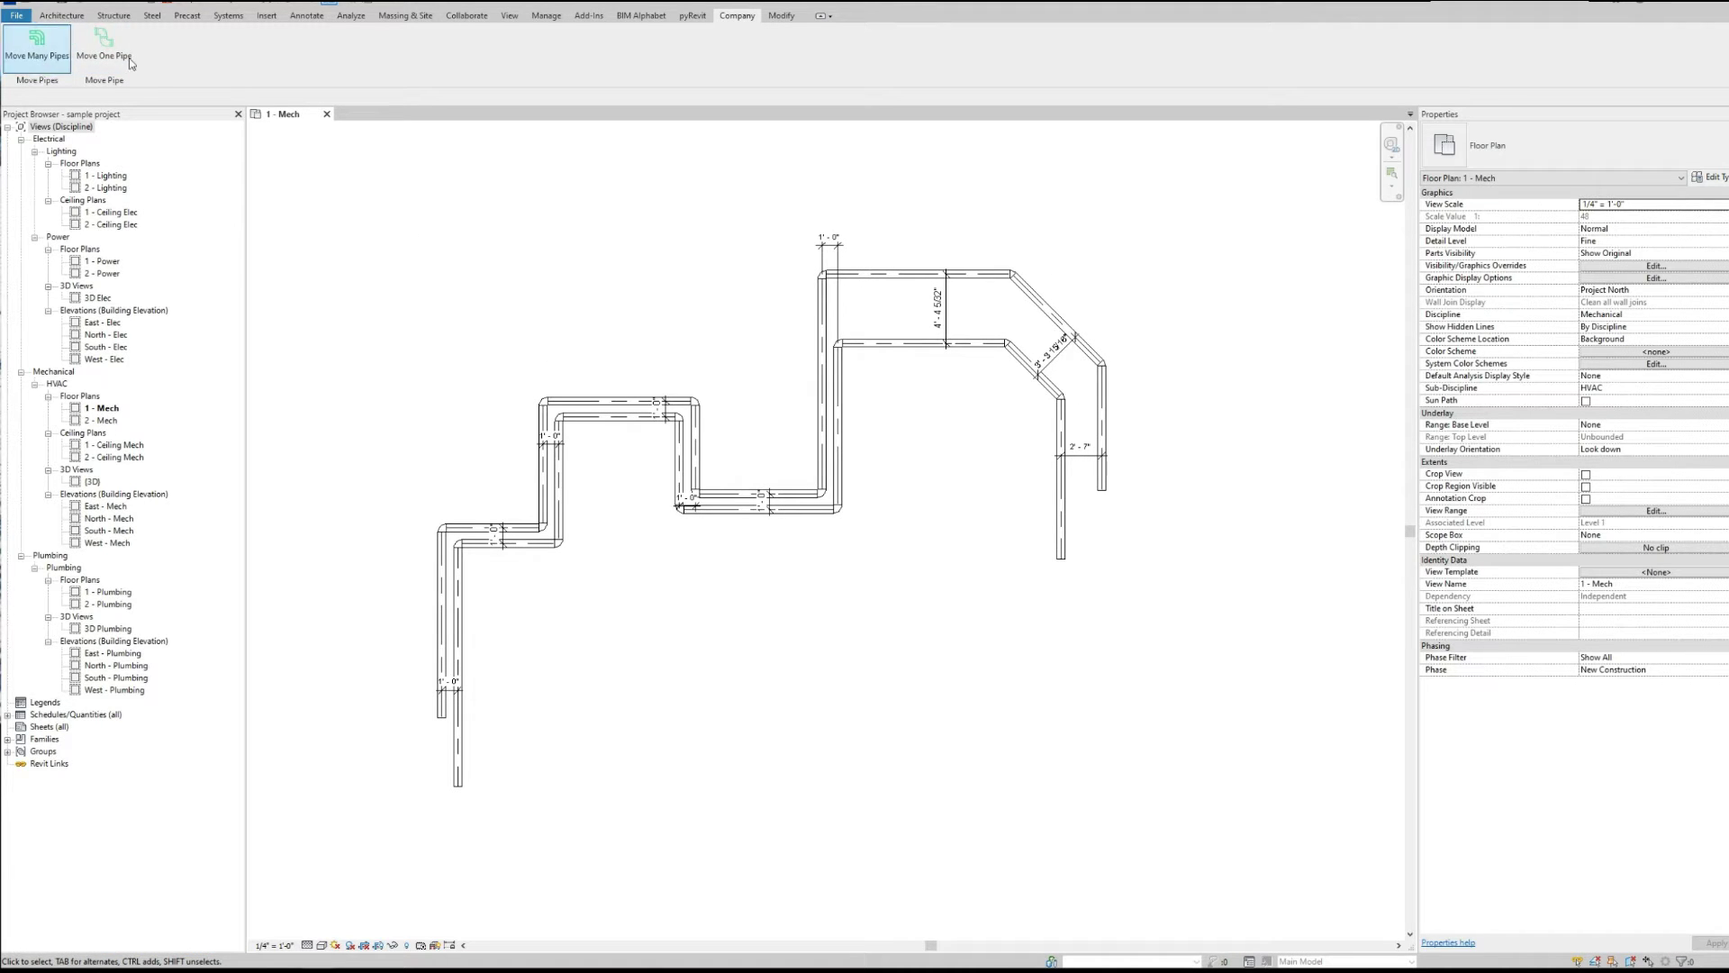
click(690, 17)
click(736, 17)
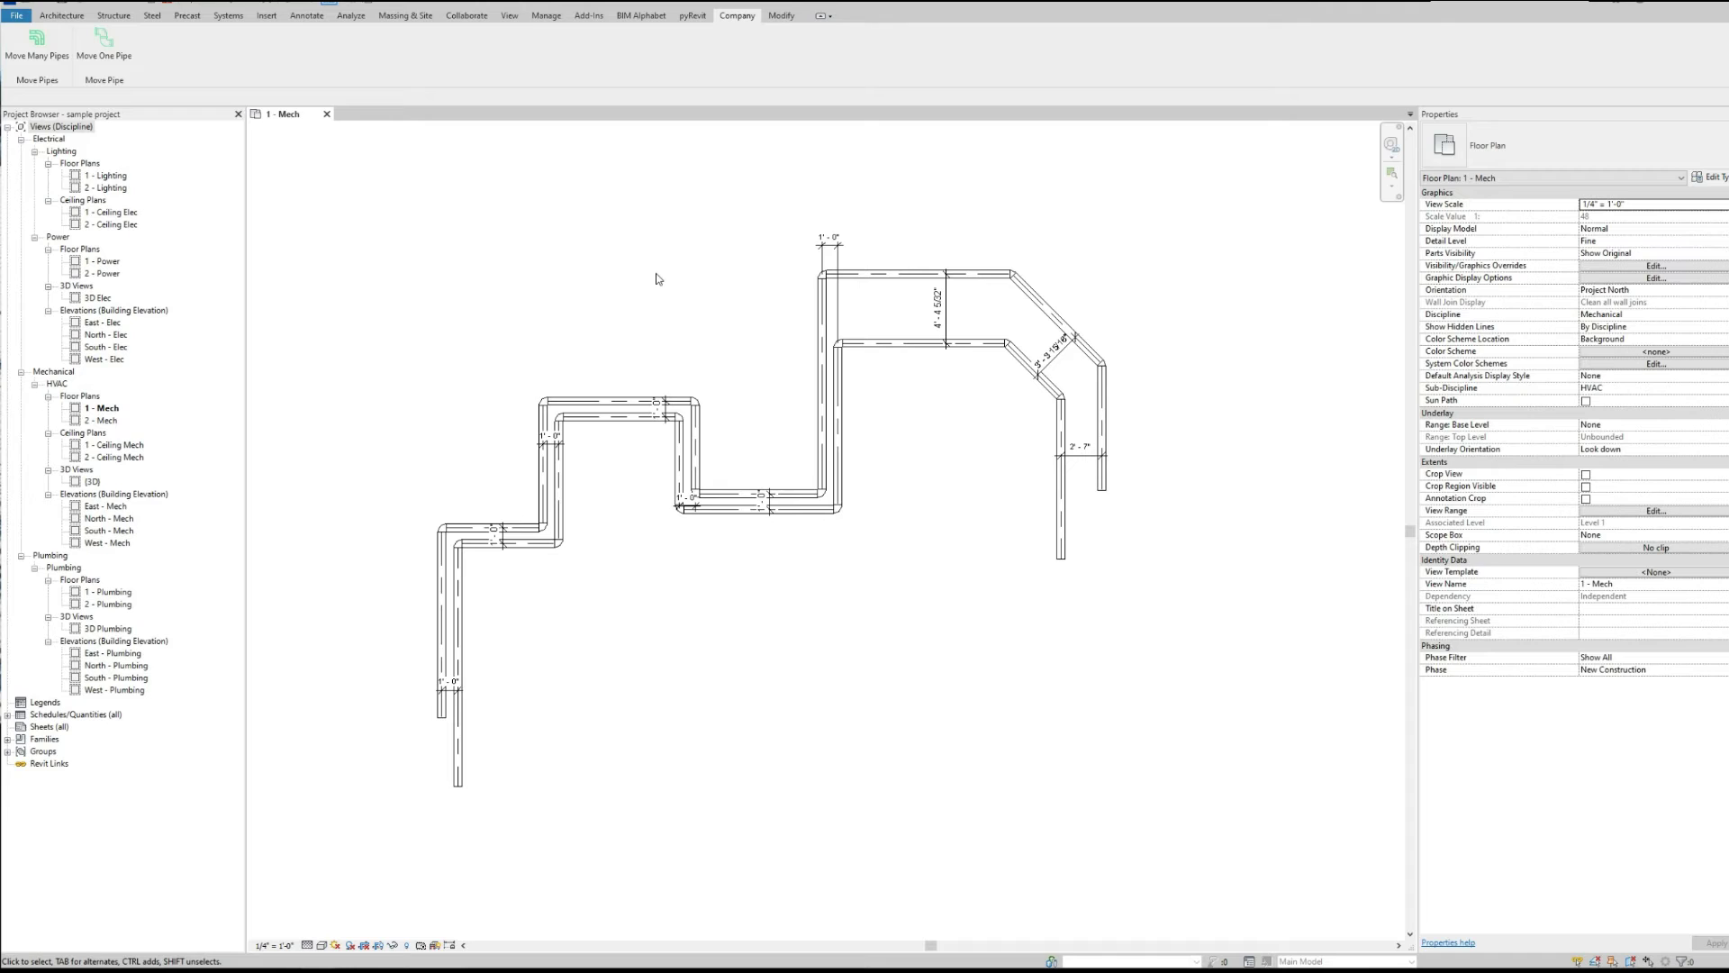
click(510, 16)
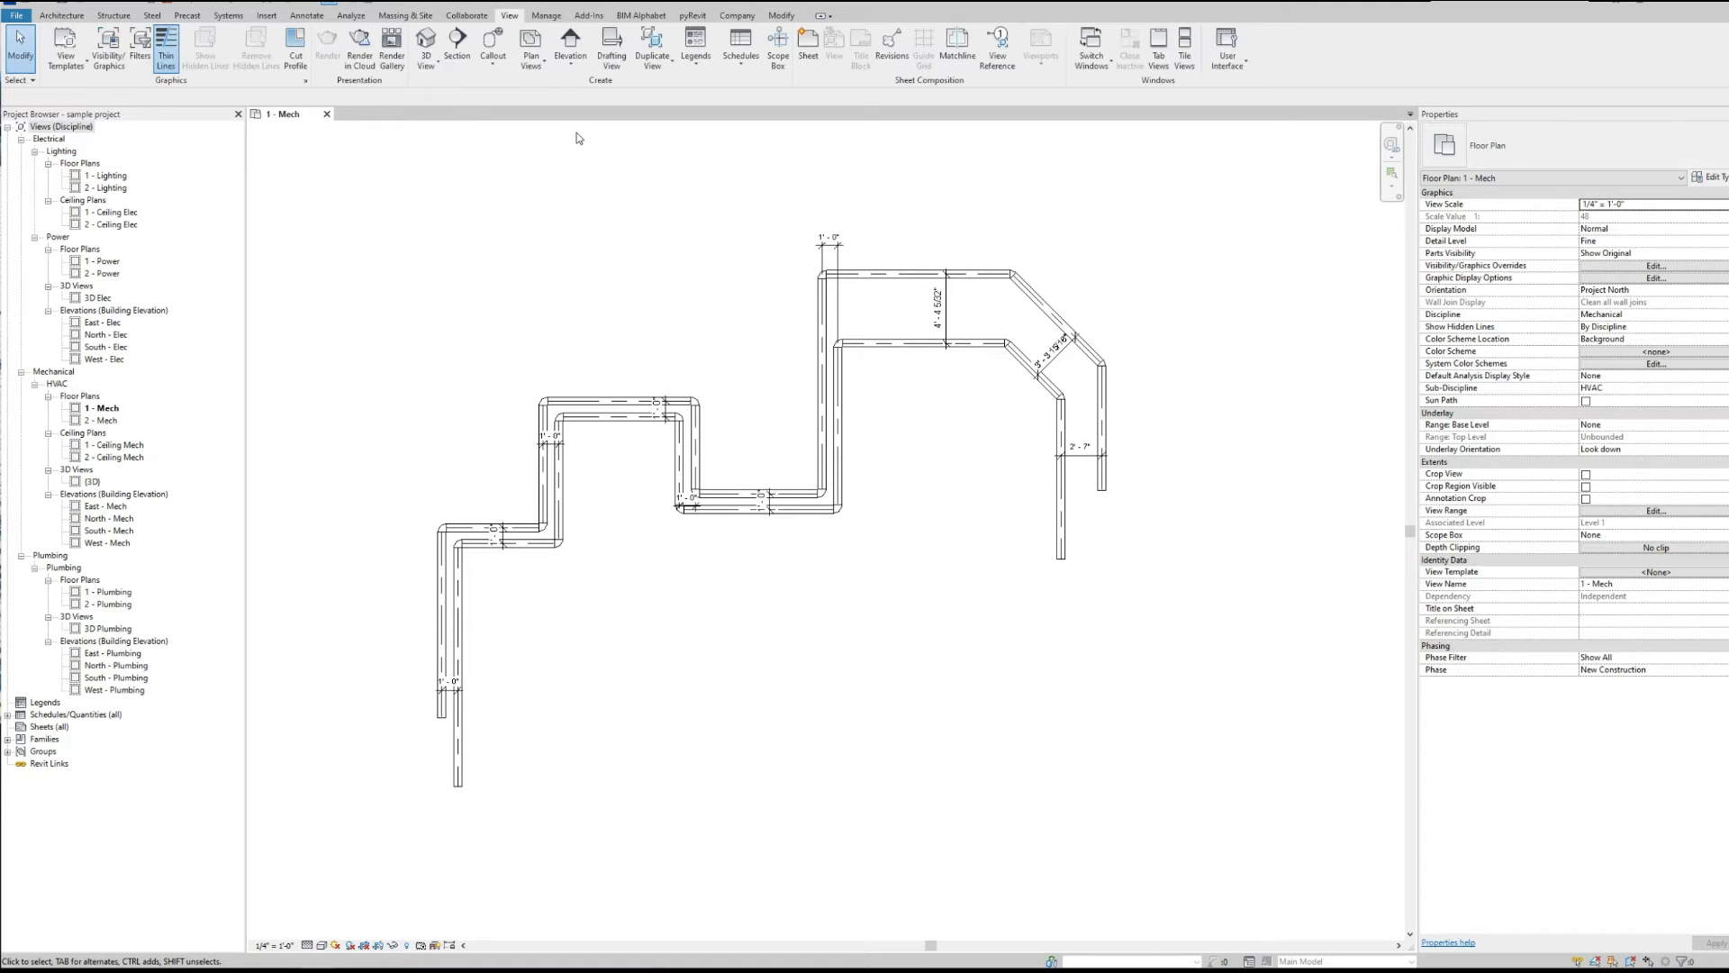
click(1226, 50)
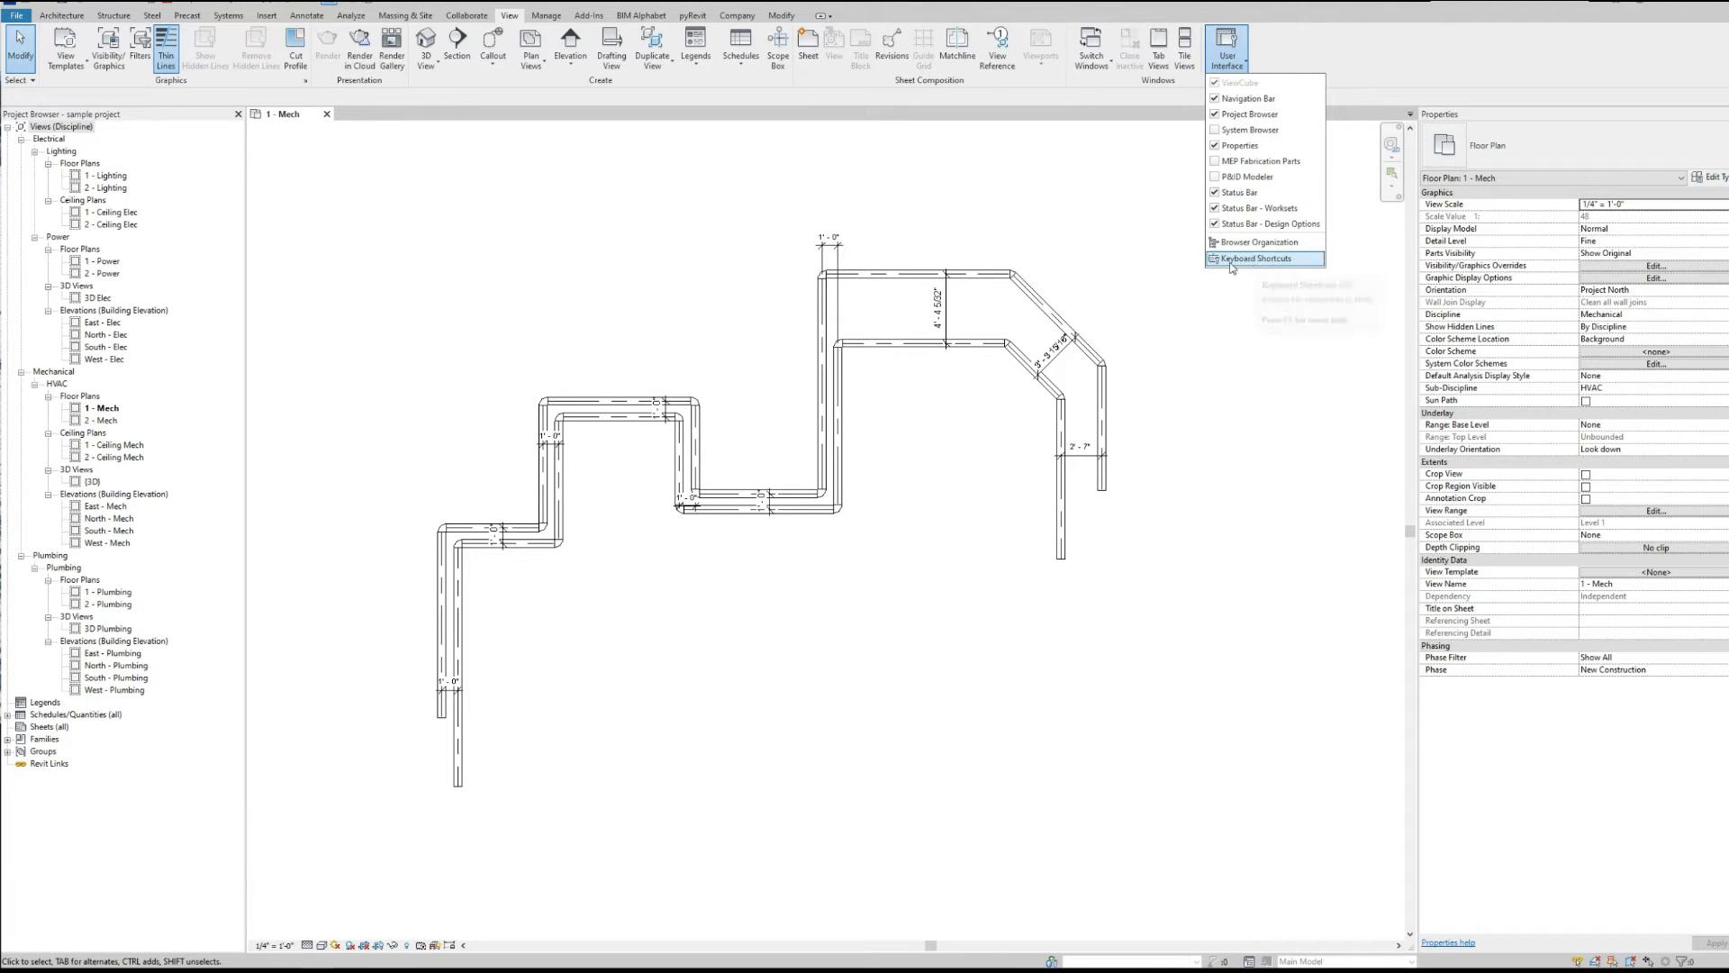
click(1035, 240)
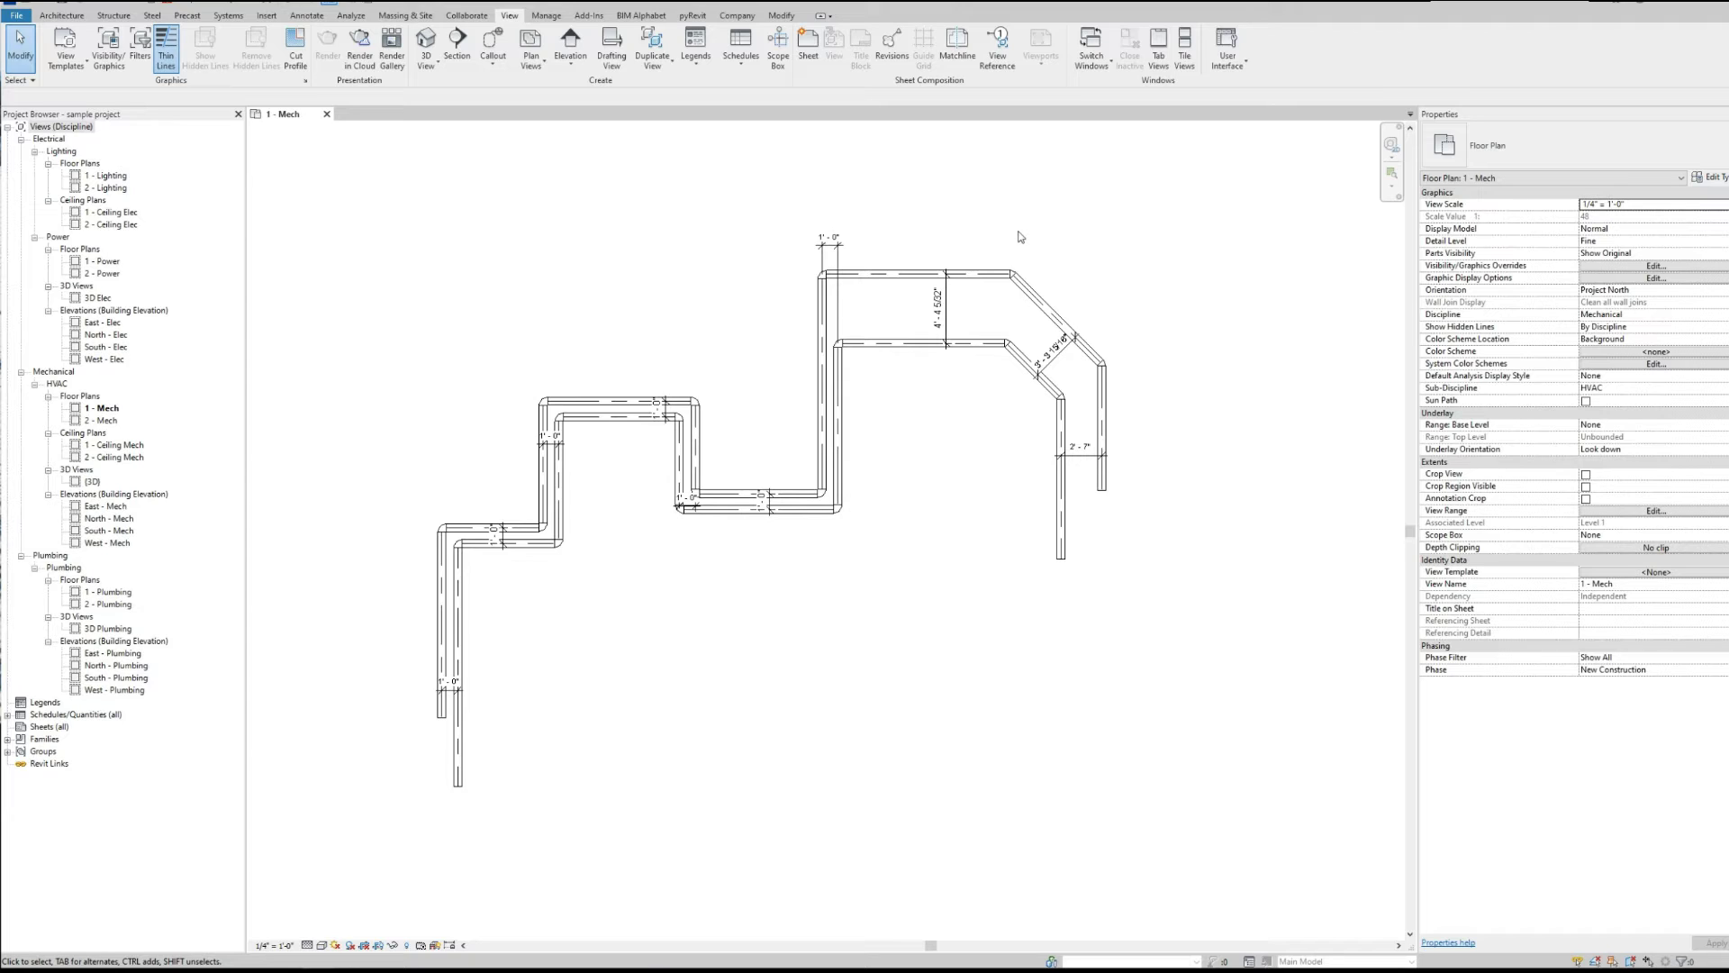
Assign the keyboard shortcut Shift+1 to the Move One Pipe command, filtering the shortcut list by Company Tab
key(k)
key(s)
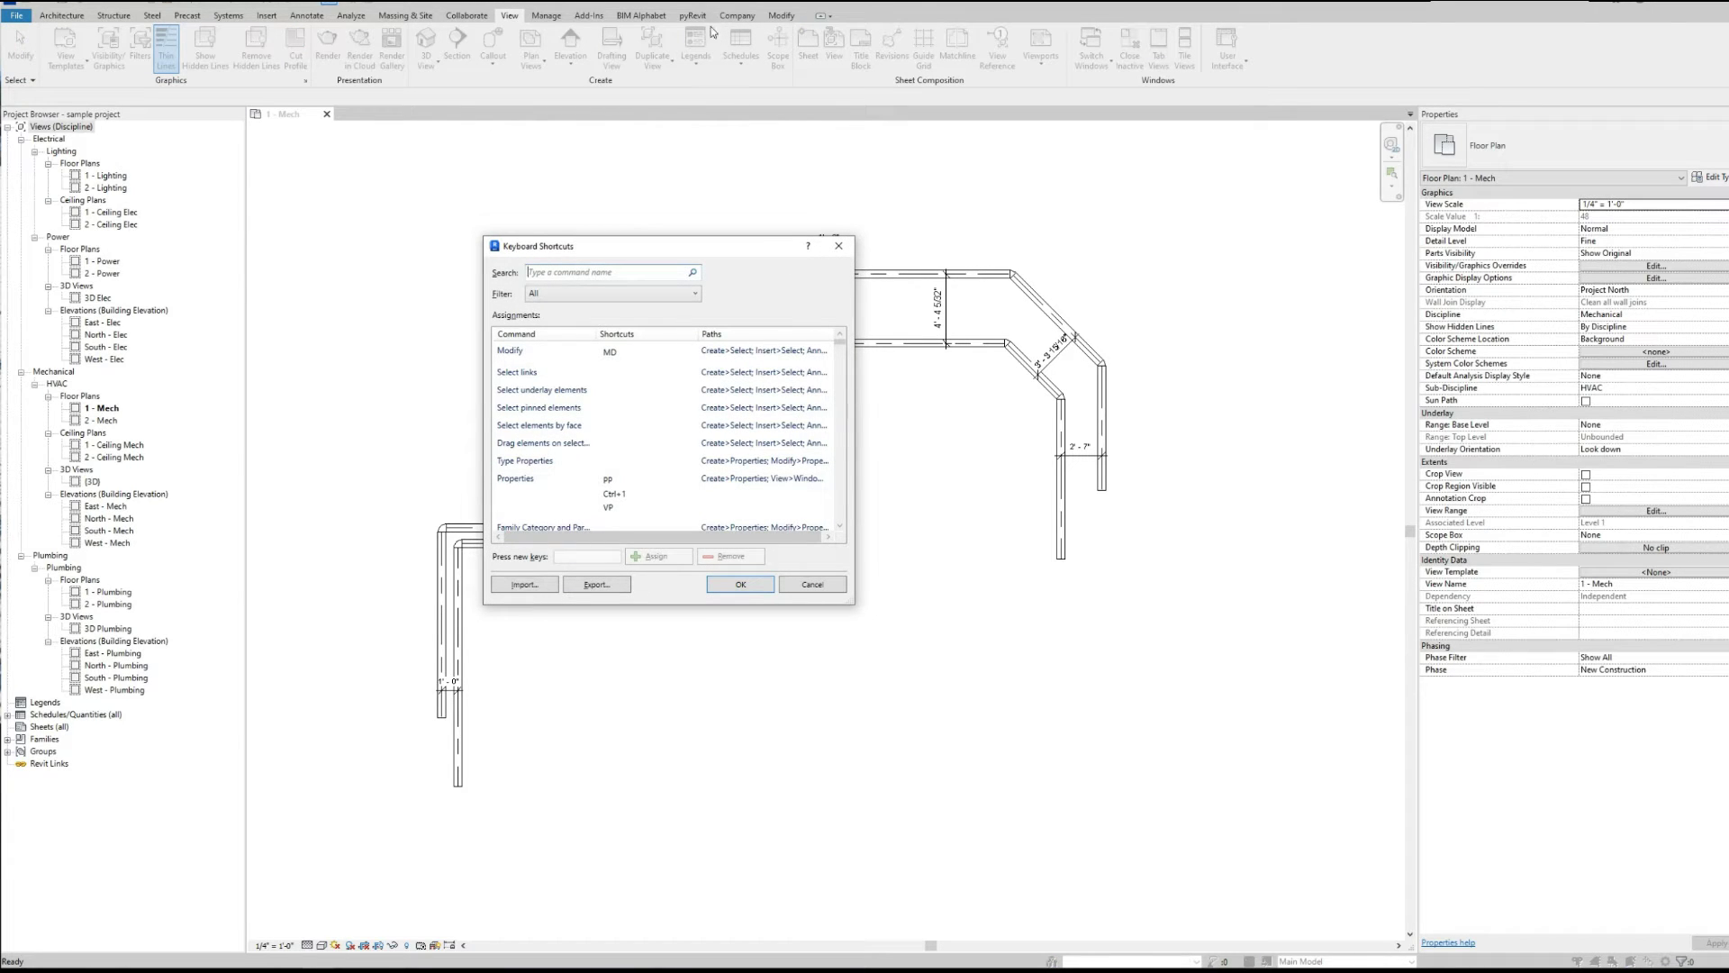
click(688, 297)
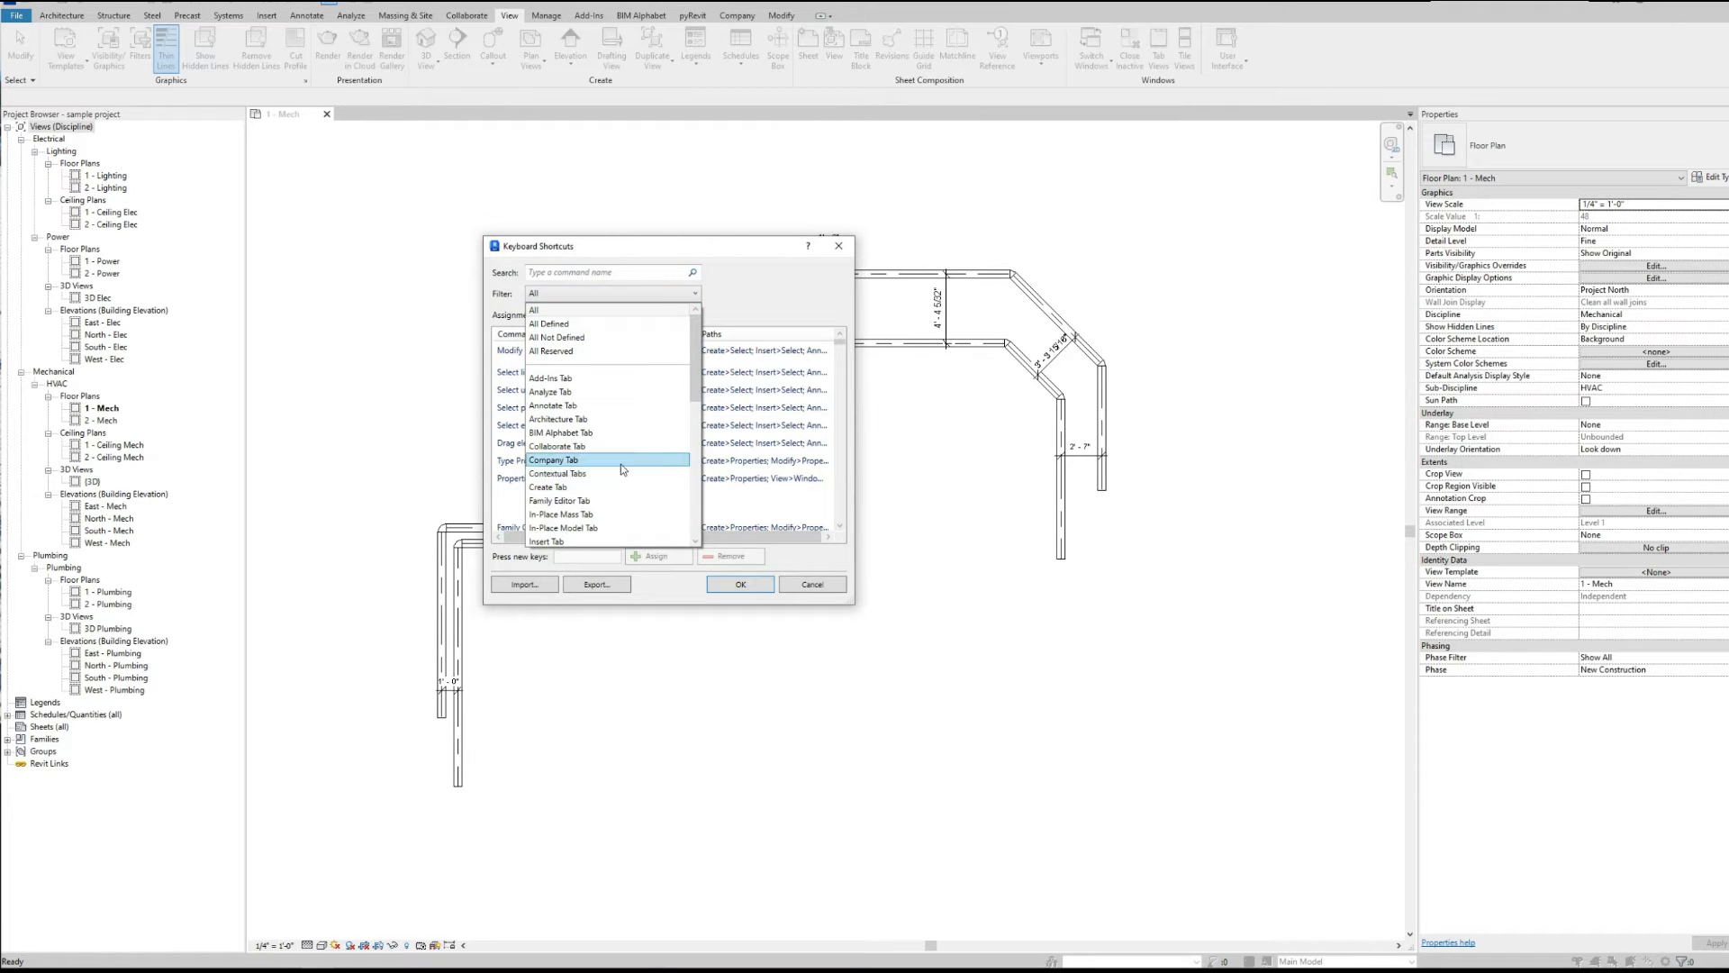
click(592, 462)
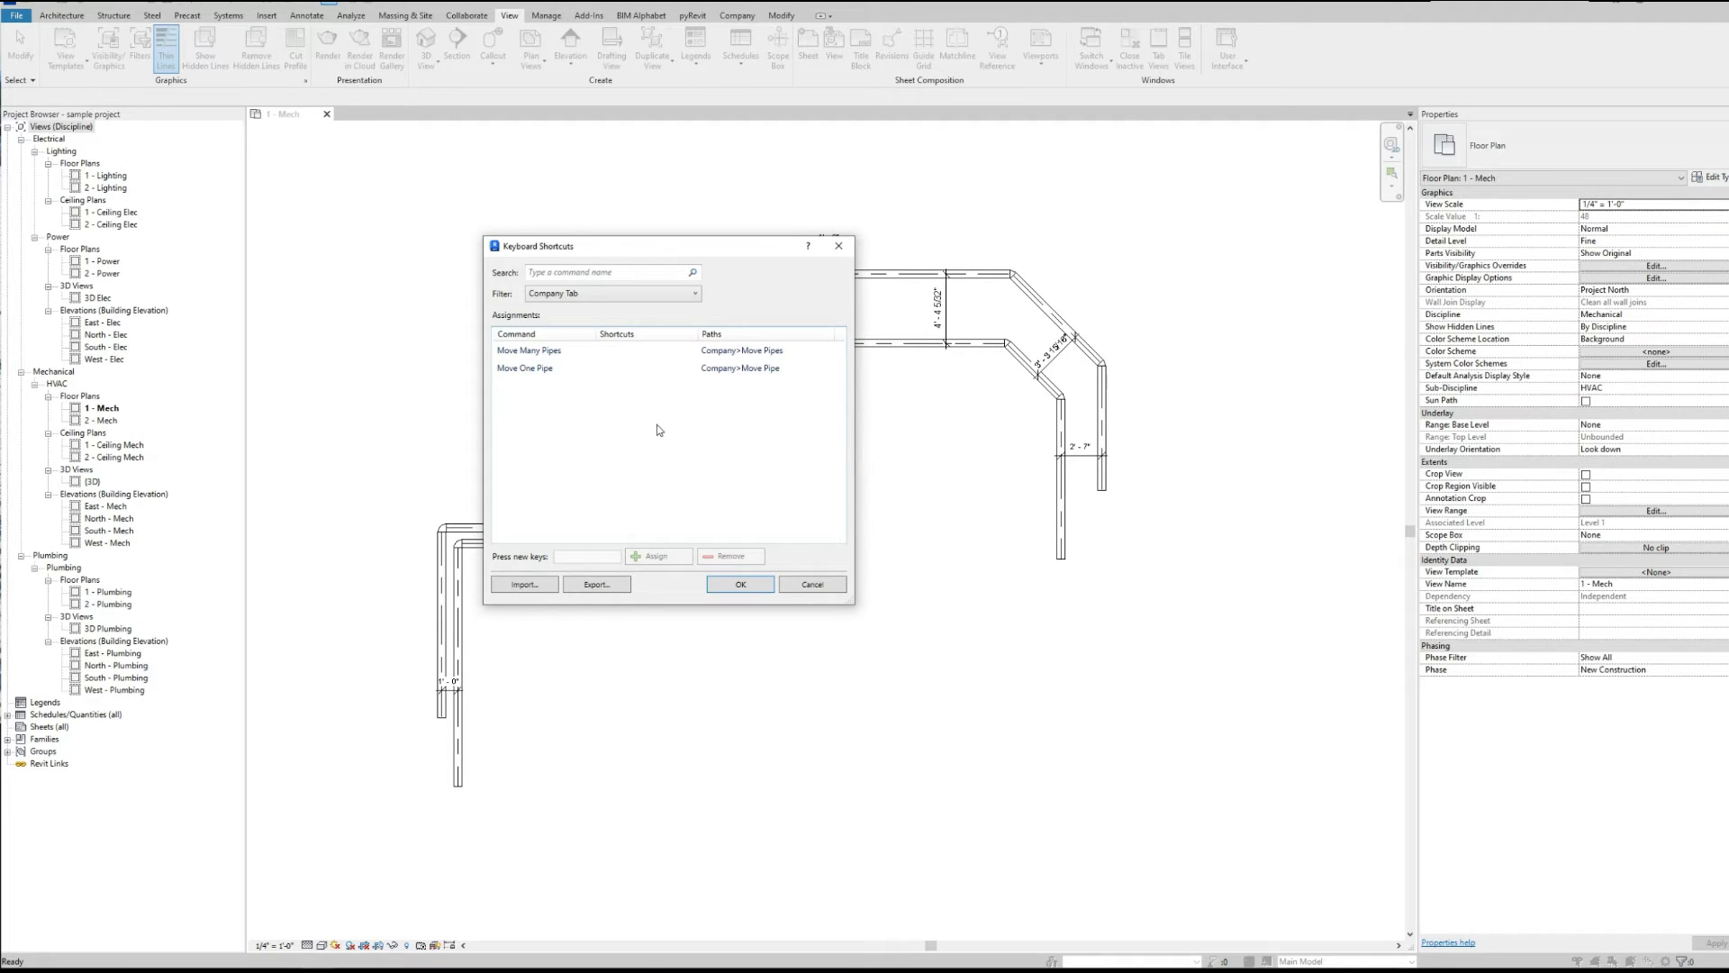
click(525, 368)
click(598, 555)
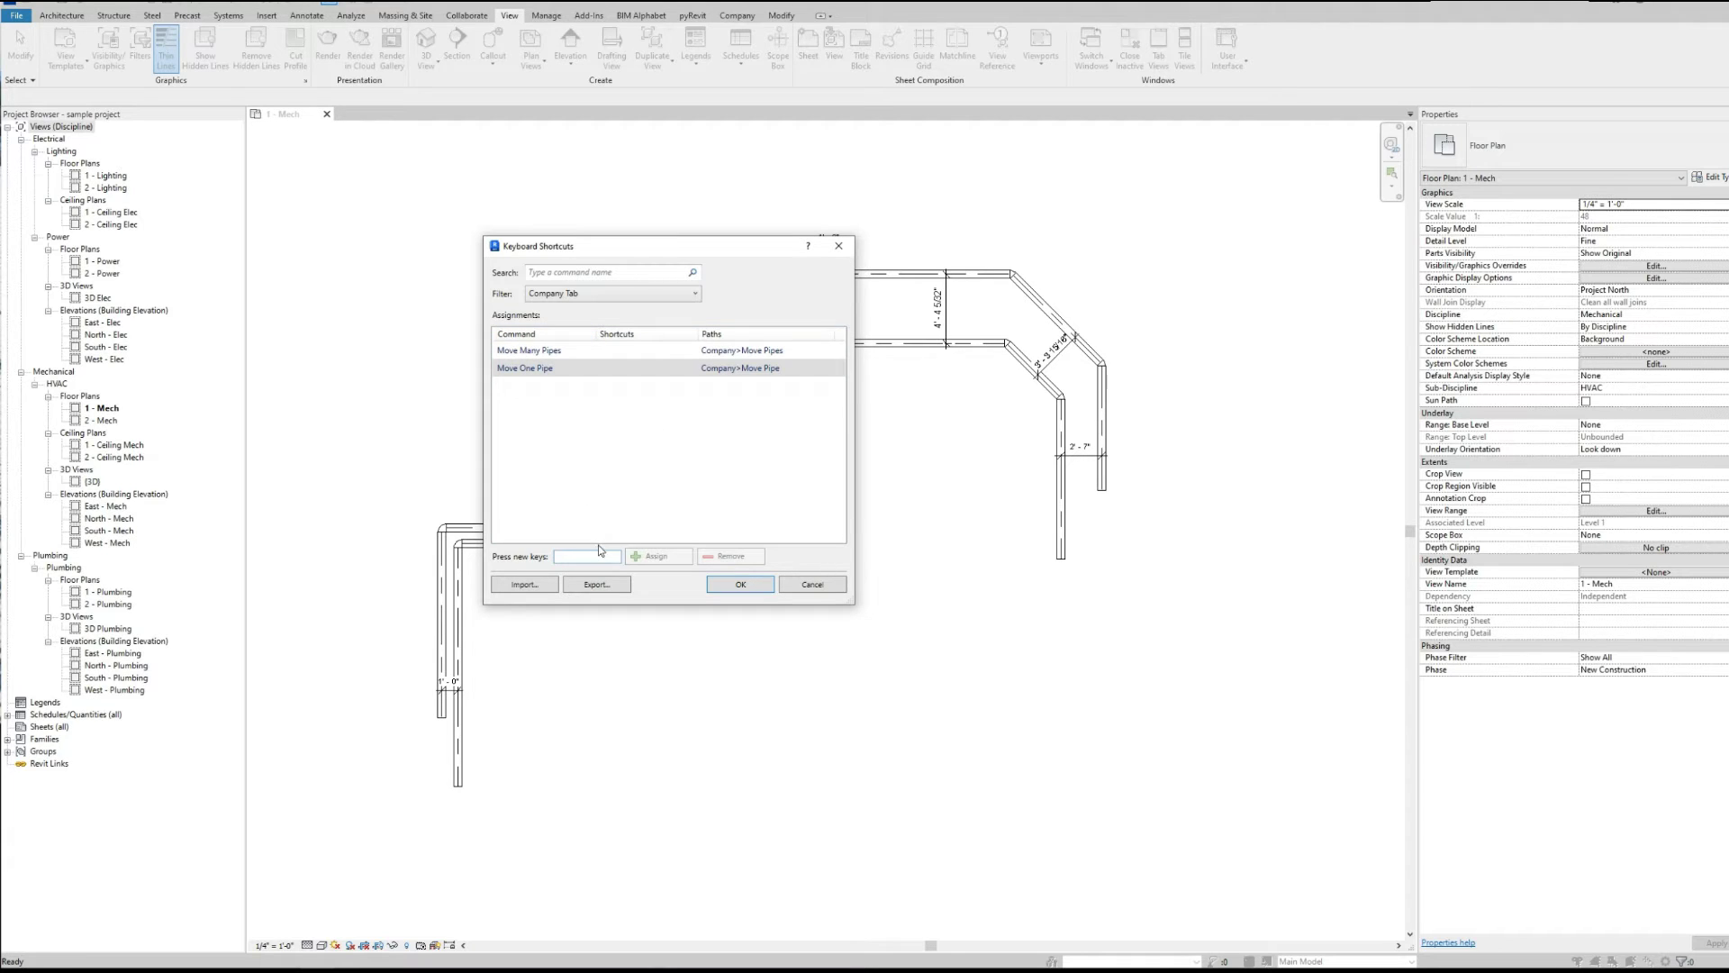
key(shift+1)
click(646, 555)
click(731, 585)
Try out the new Move One Pipe shortcut and leave the command without choosing a base pipe
click(740, 16)
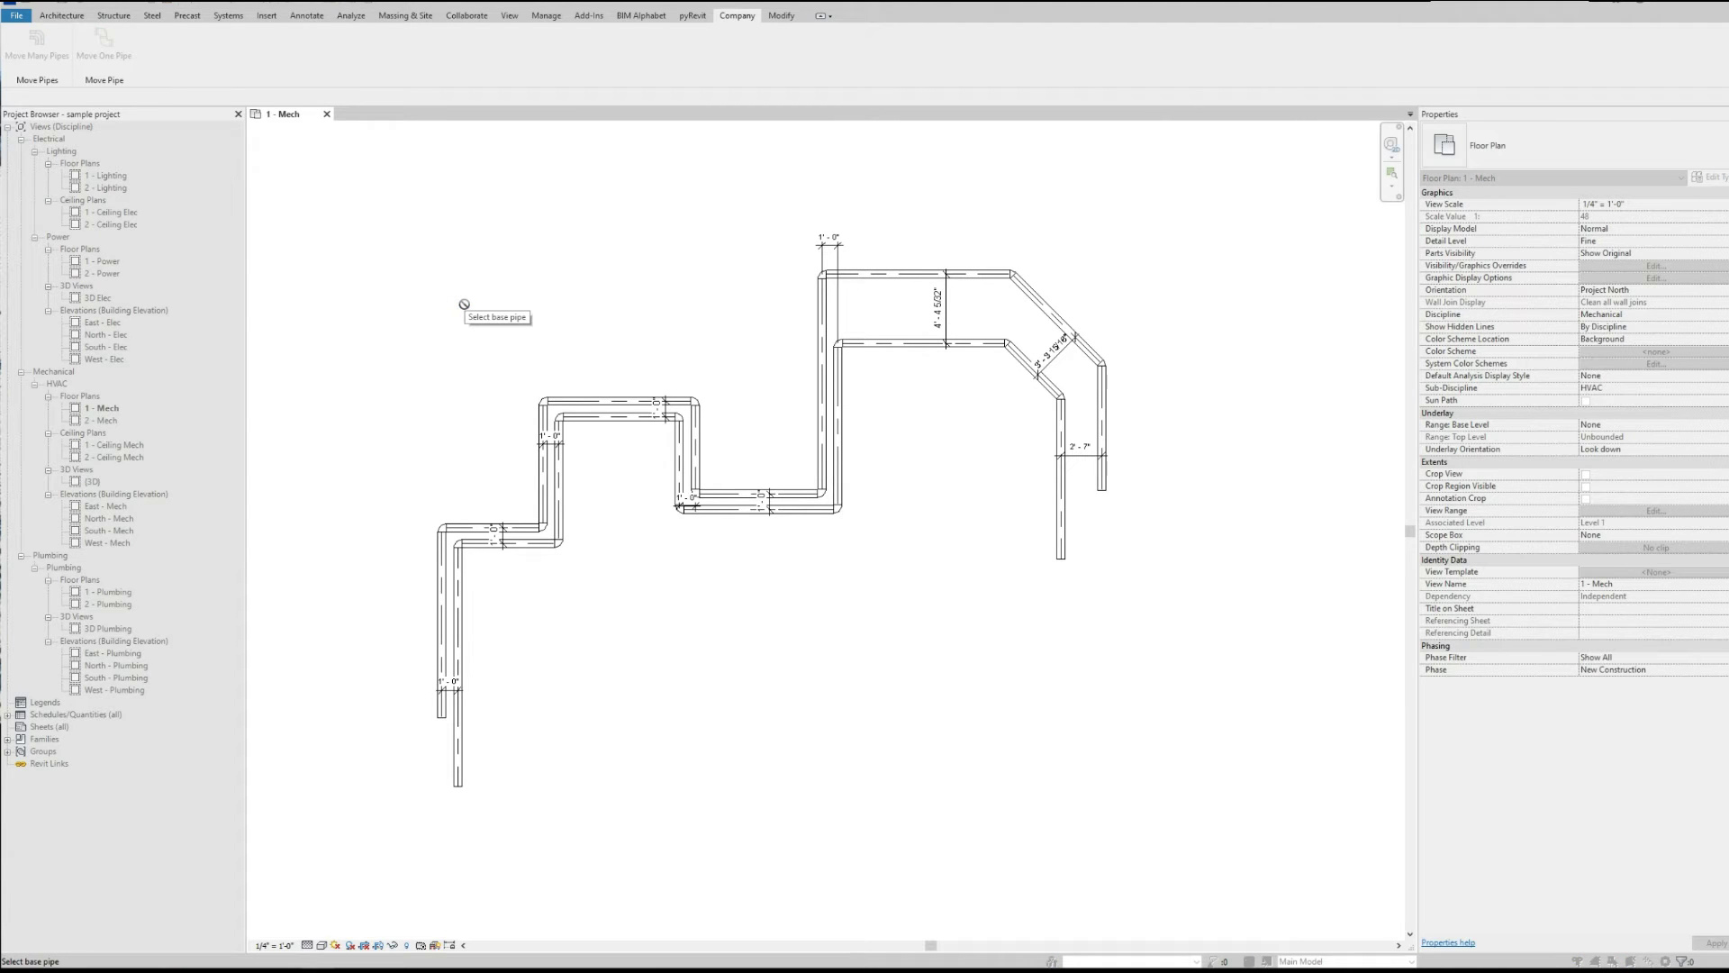
key(Escape)
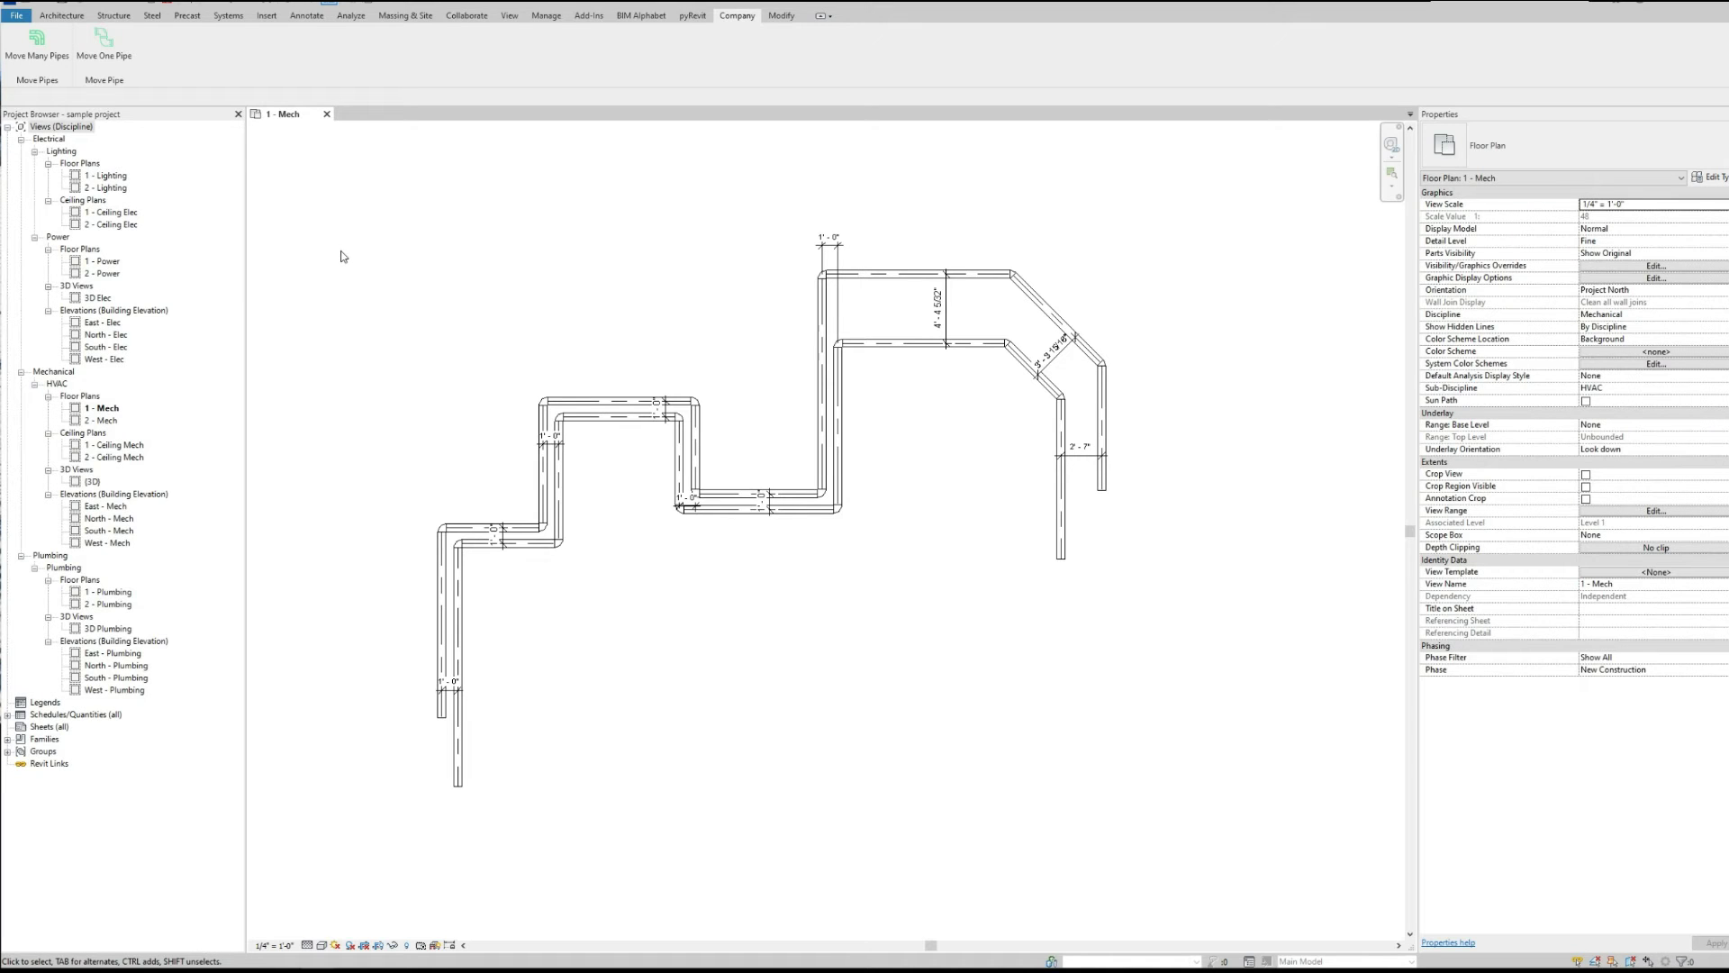
click(692, 16)
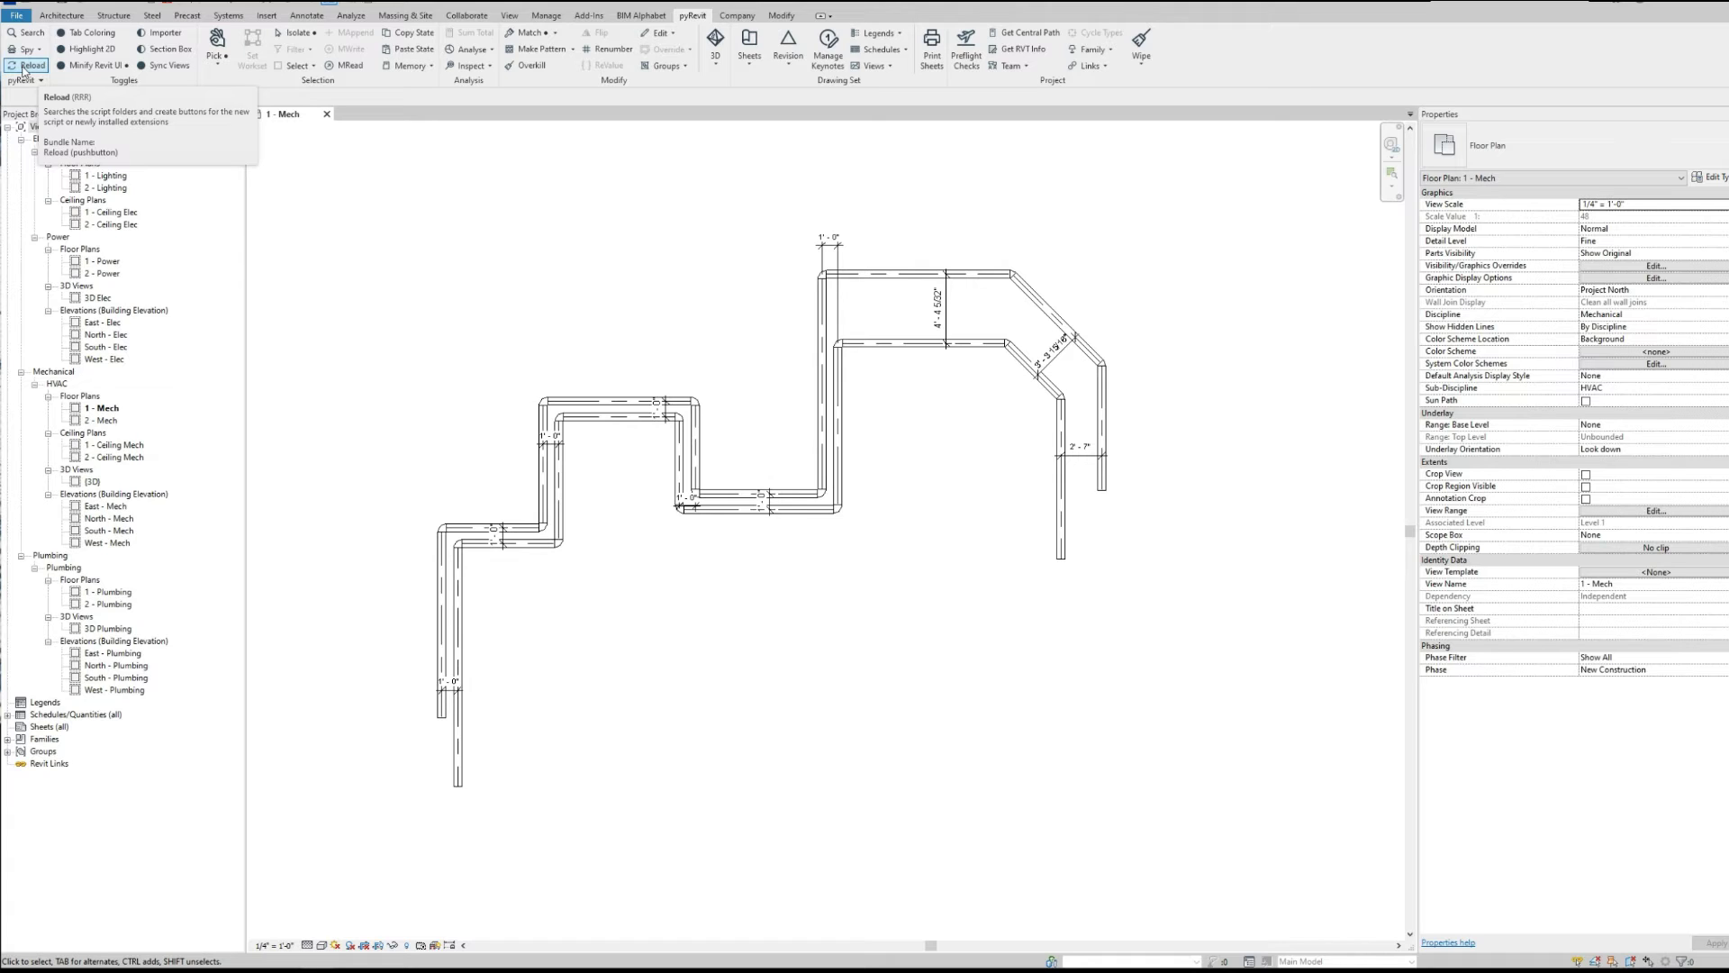
click(735, 18)
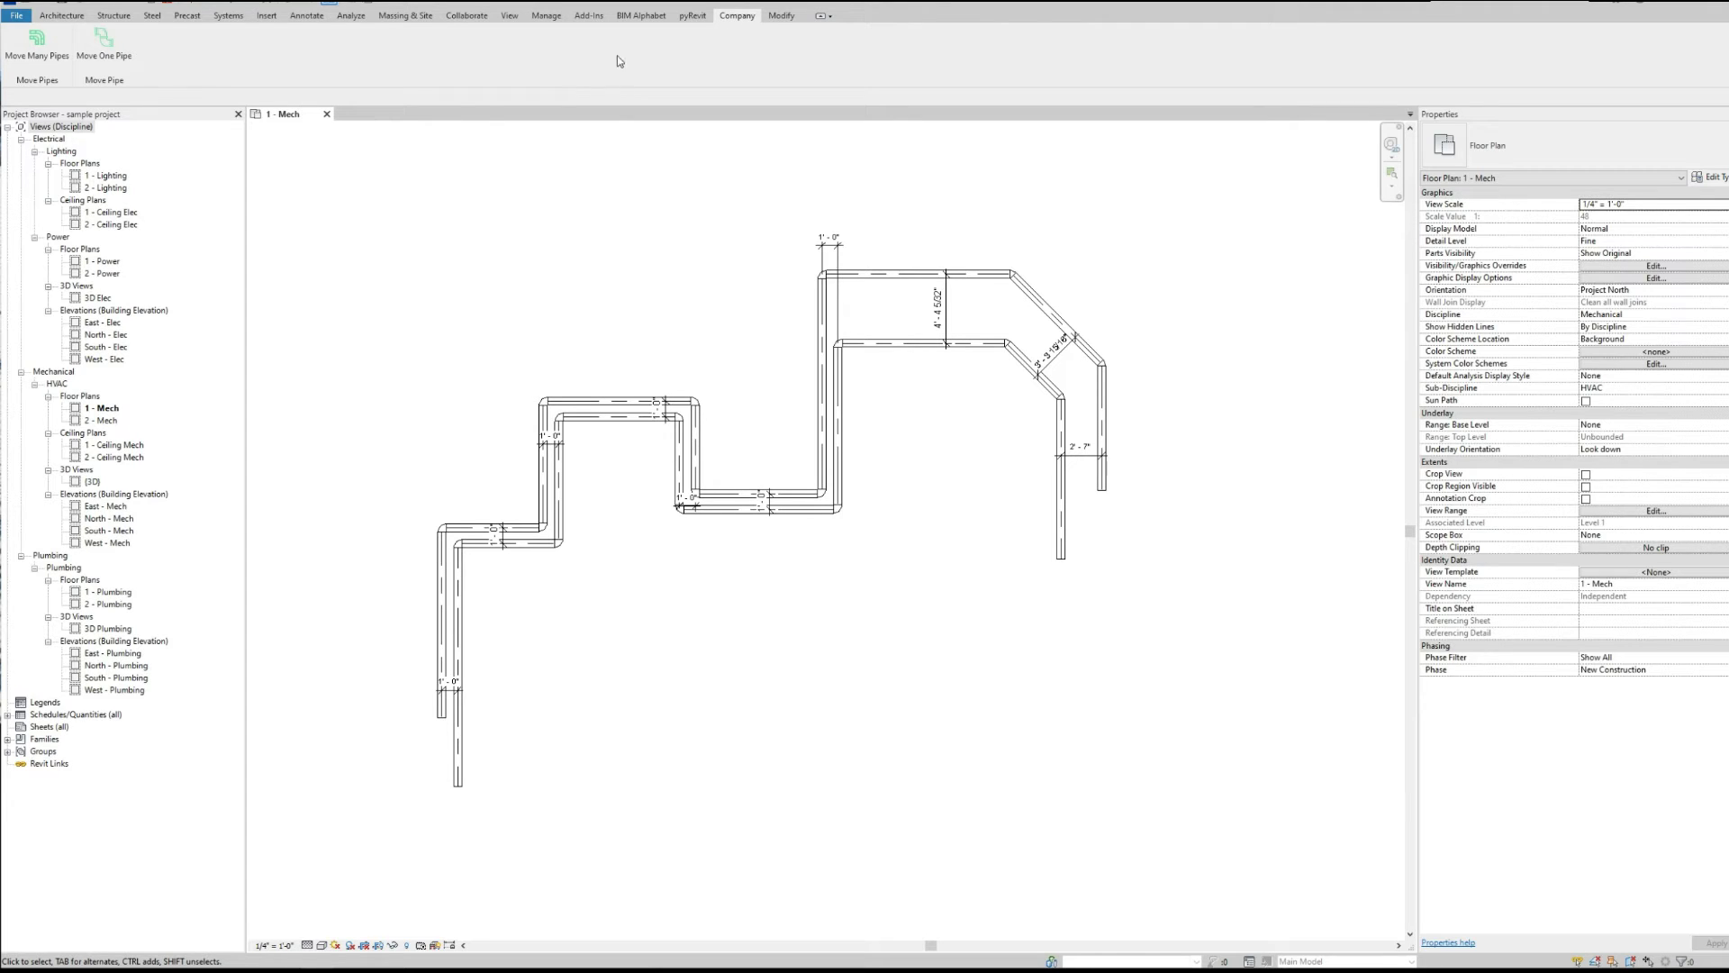
click(690, 17)
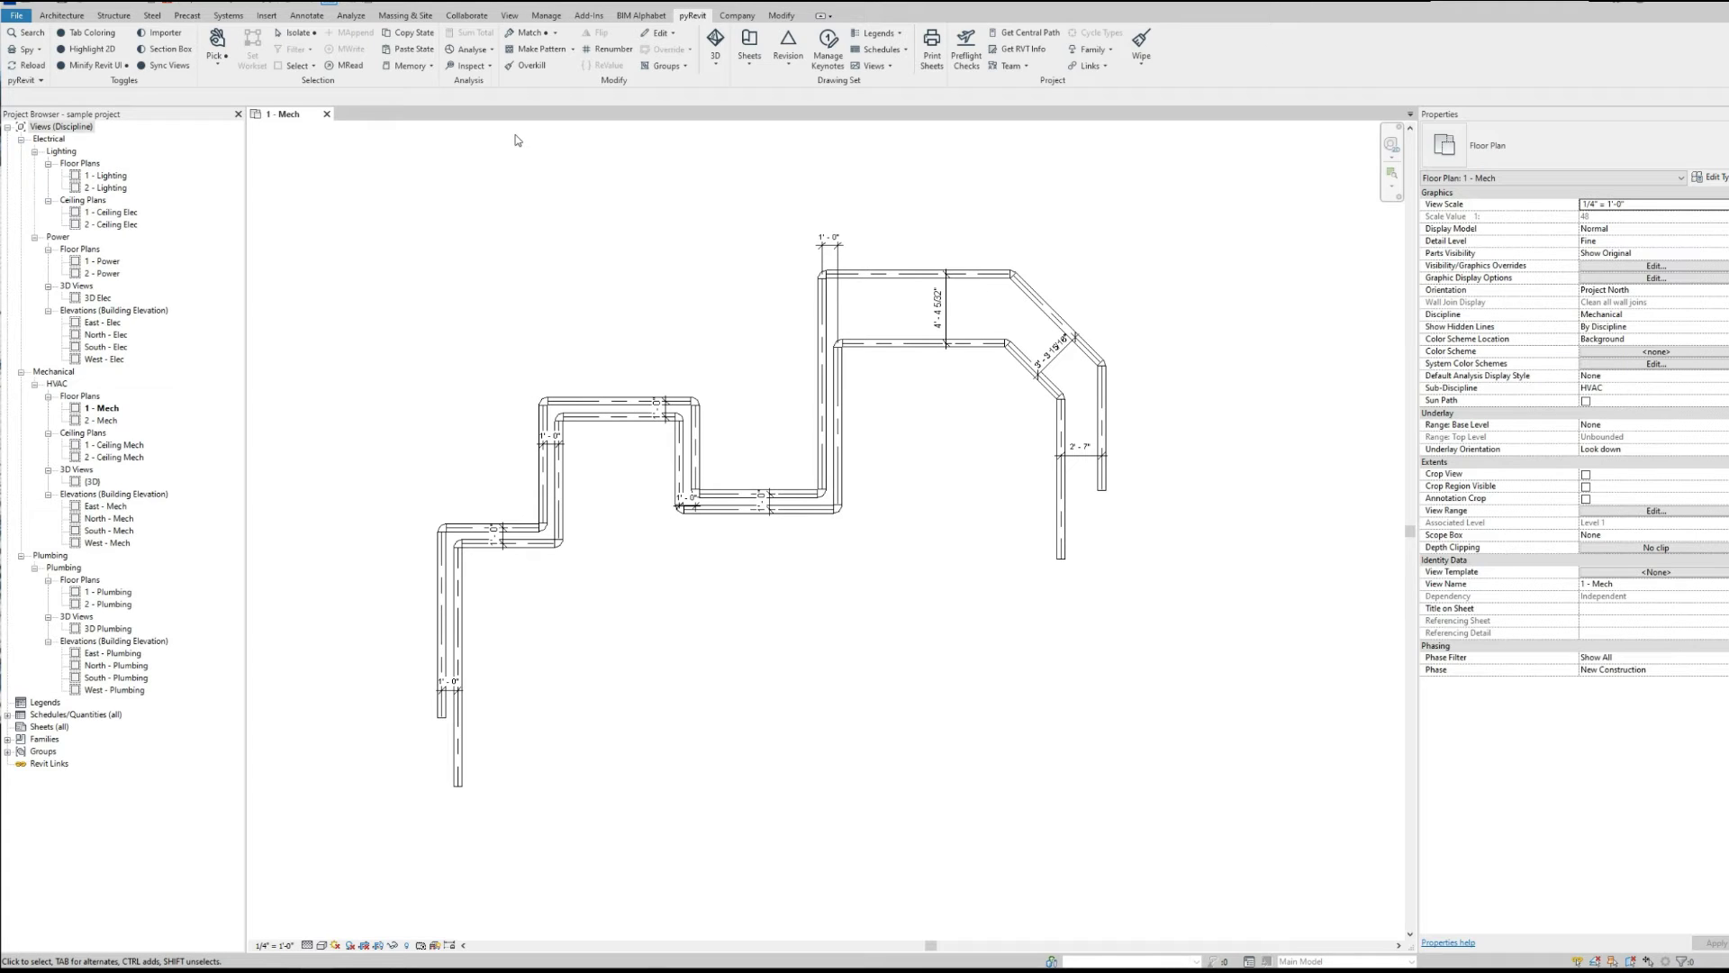
click(756, 17)
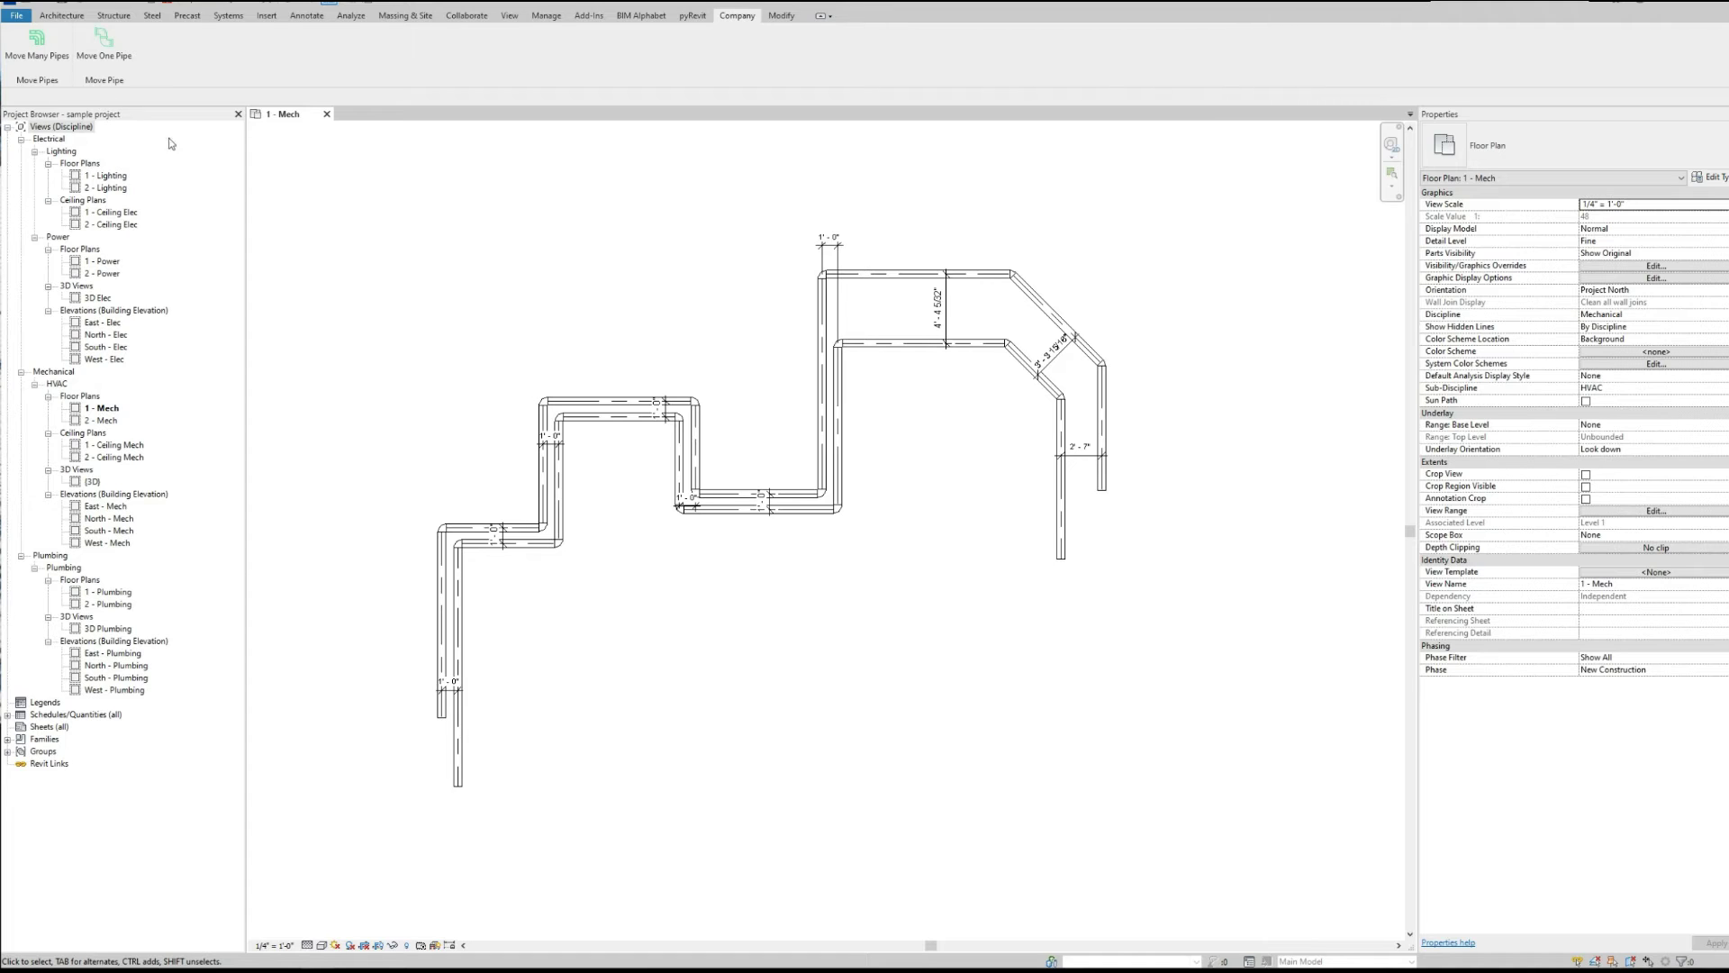
Switch to File Explorer and open the Company.tab folder inside Company.extension
key(alt+Tab)
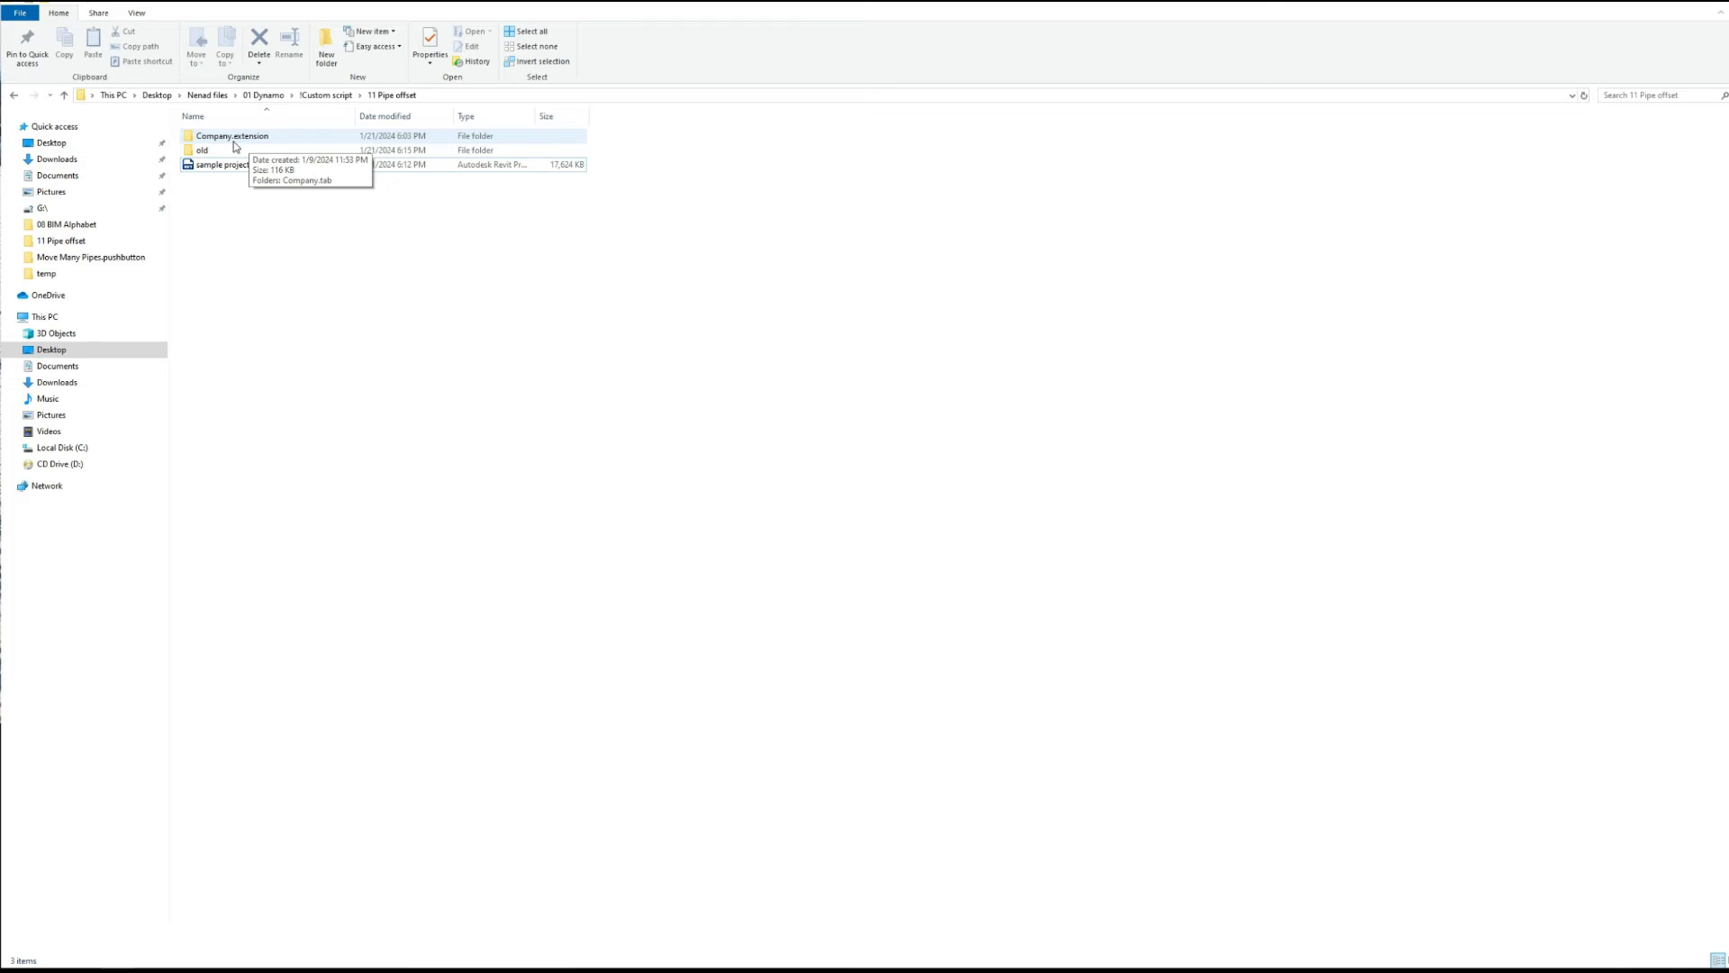
double_click(299, 137)
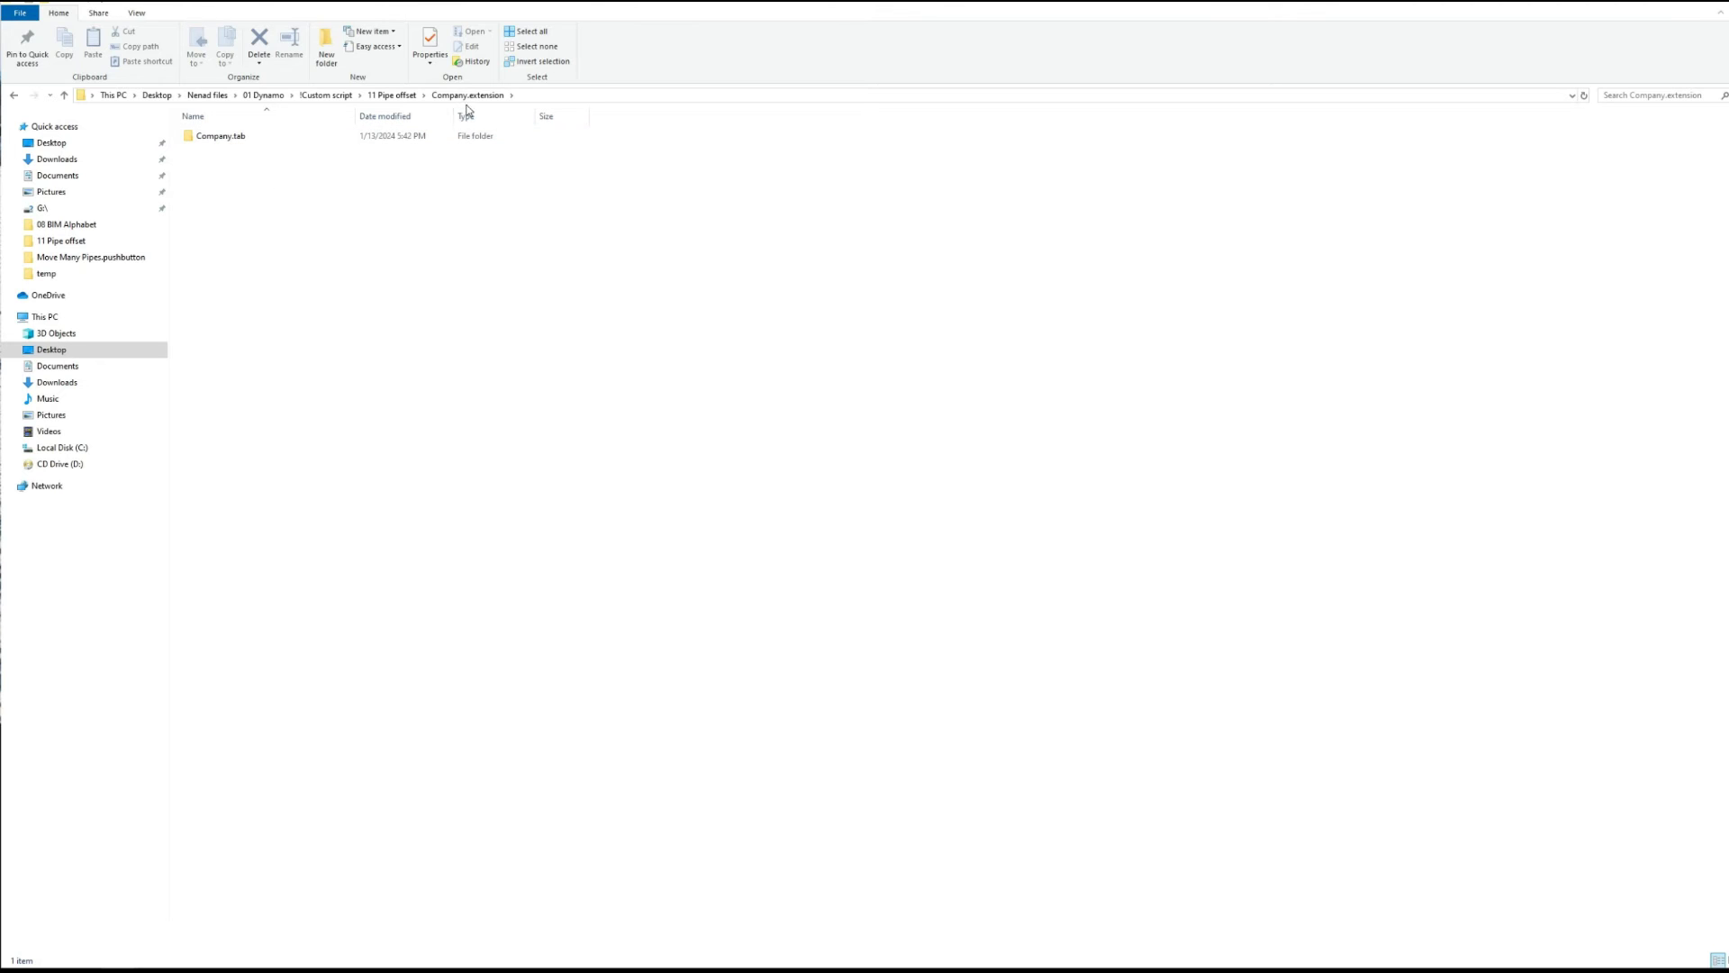
double_click(236, 138)
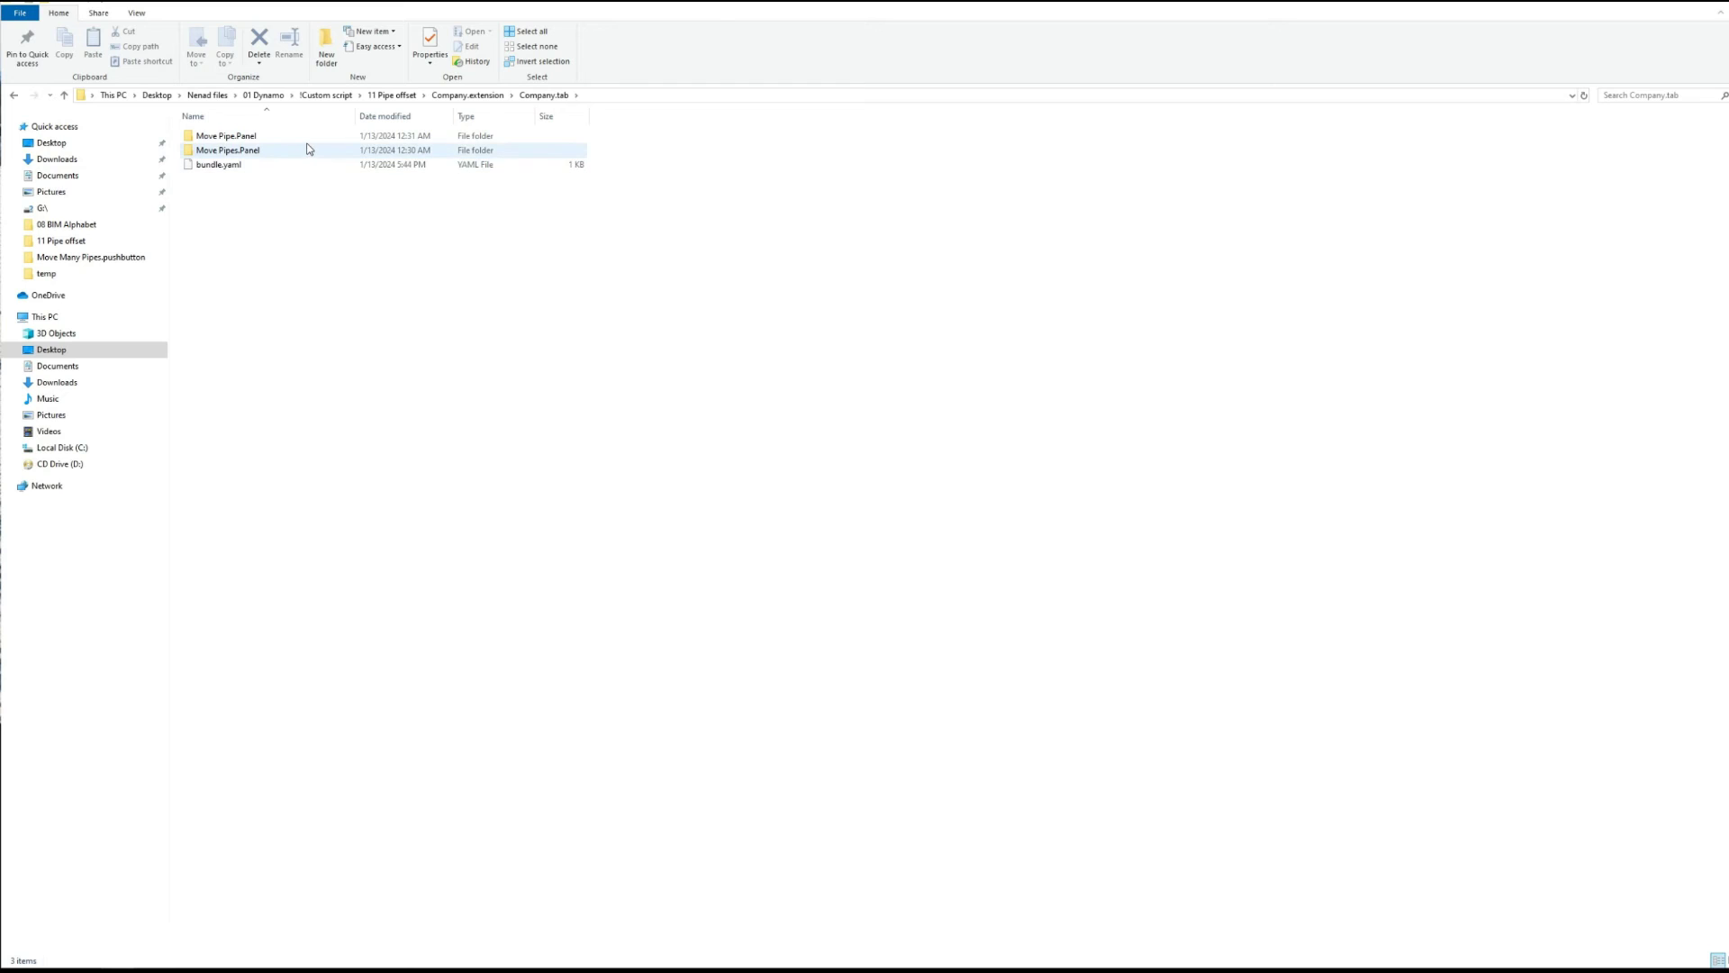
Open the bundle.yaml file from the Company.tab folder in Notepad++
right_click(260, 164)
click(227, 173)
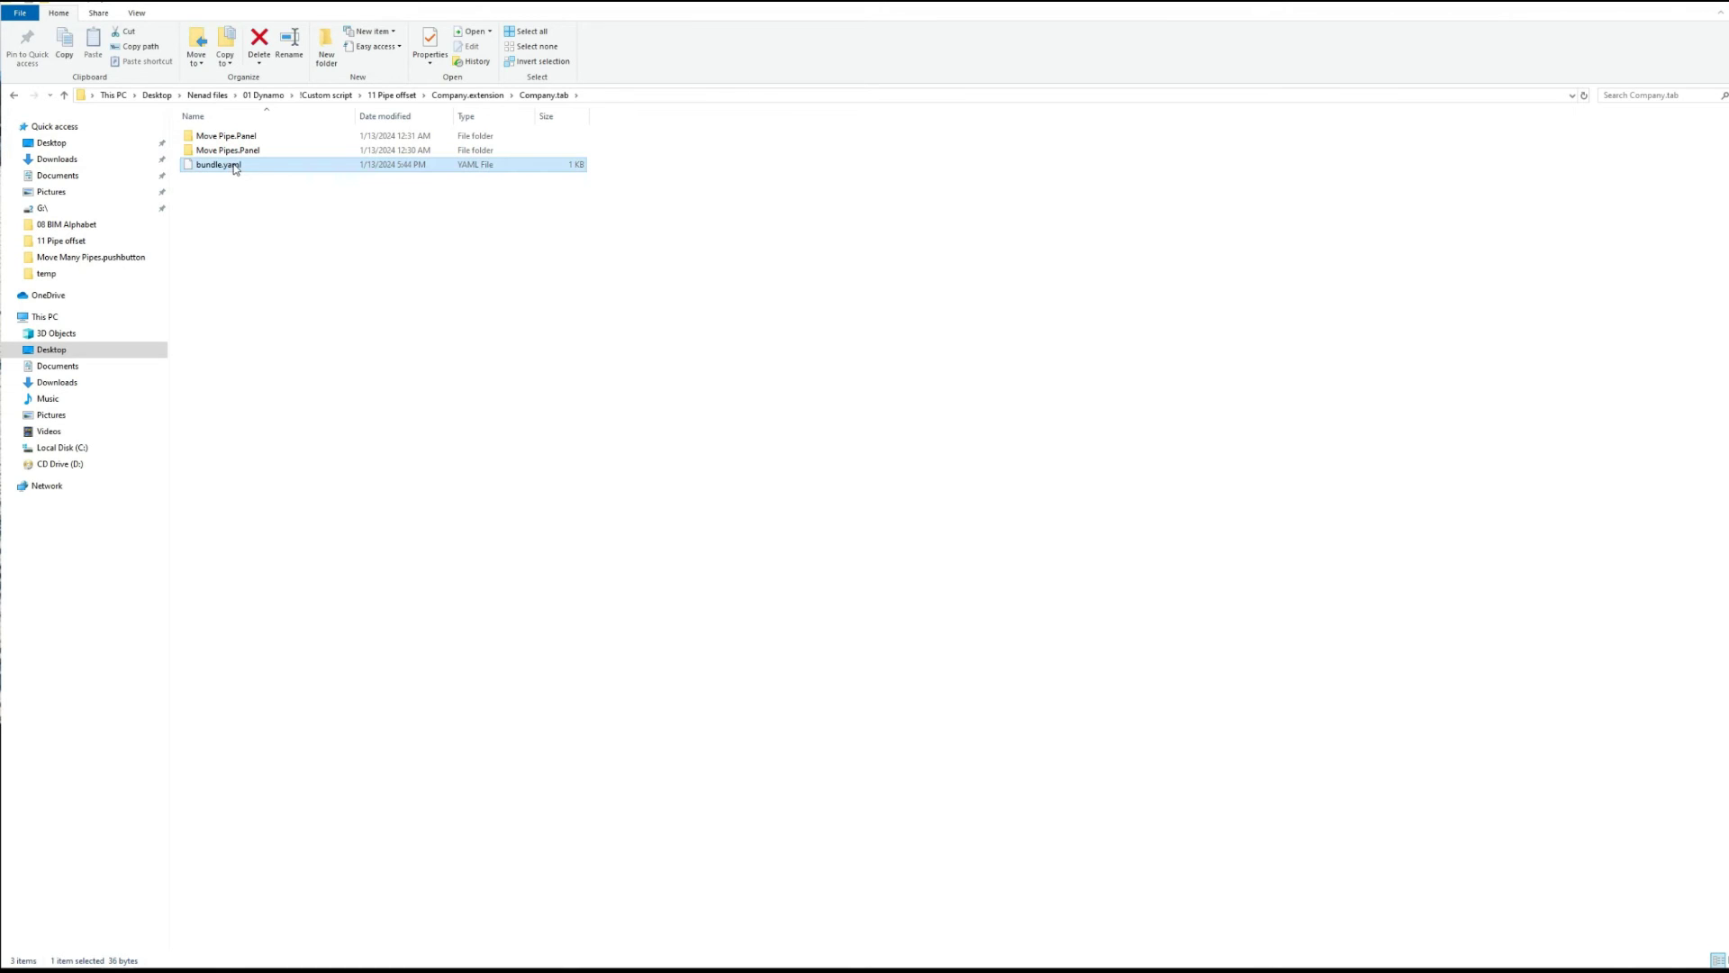
right_click(249, 166)
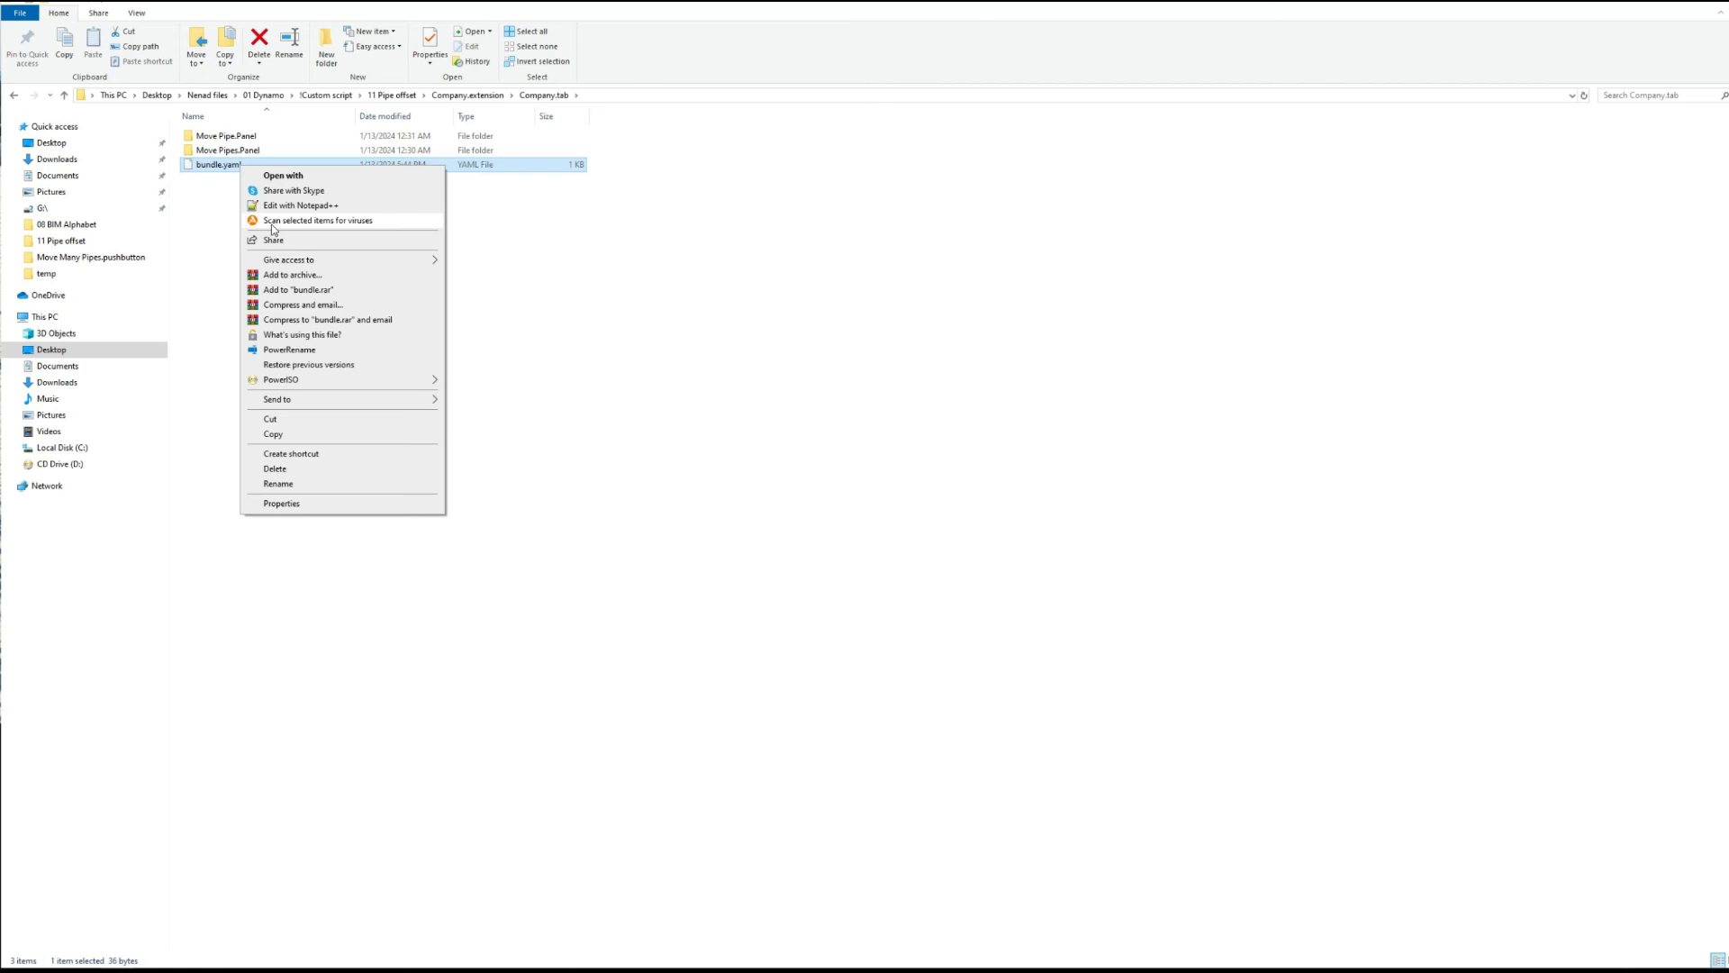
click(299, 208)
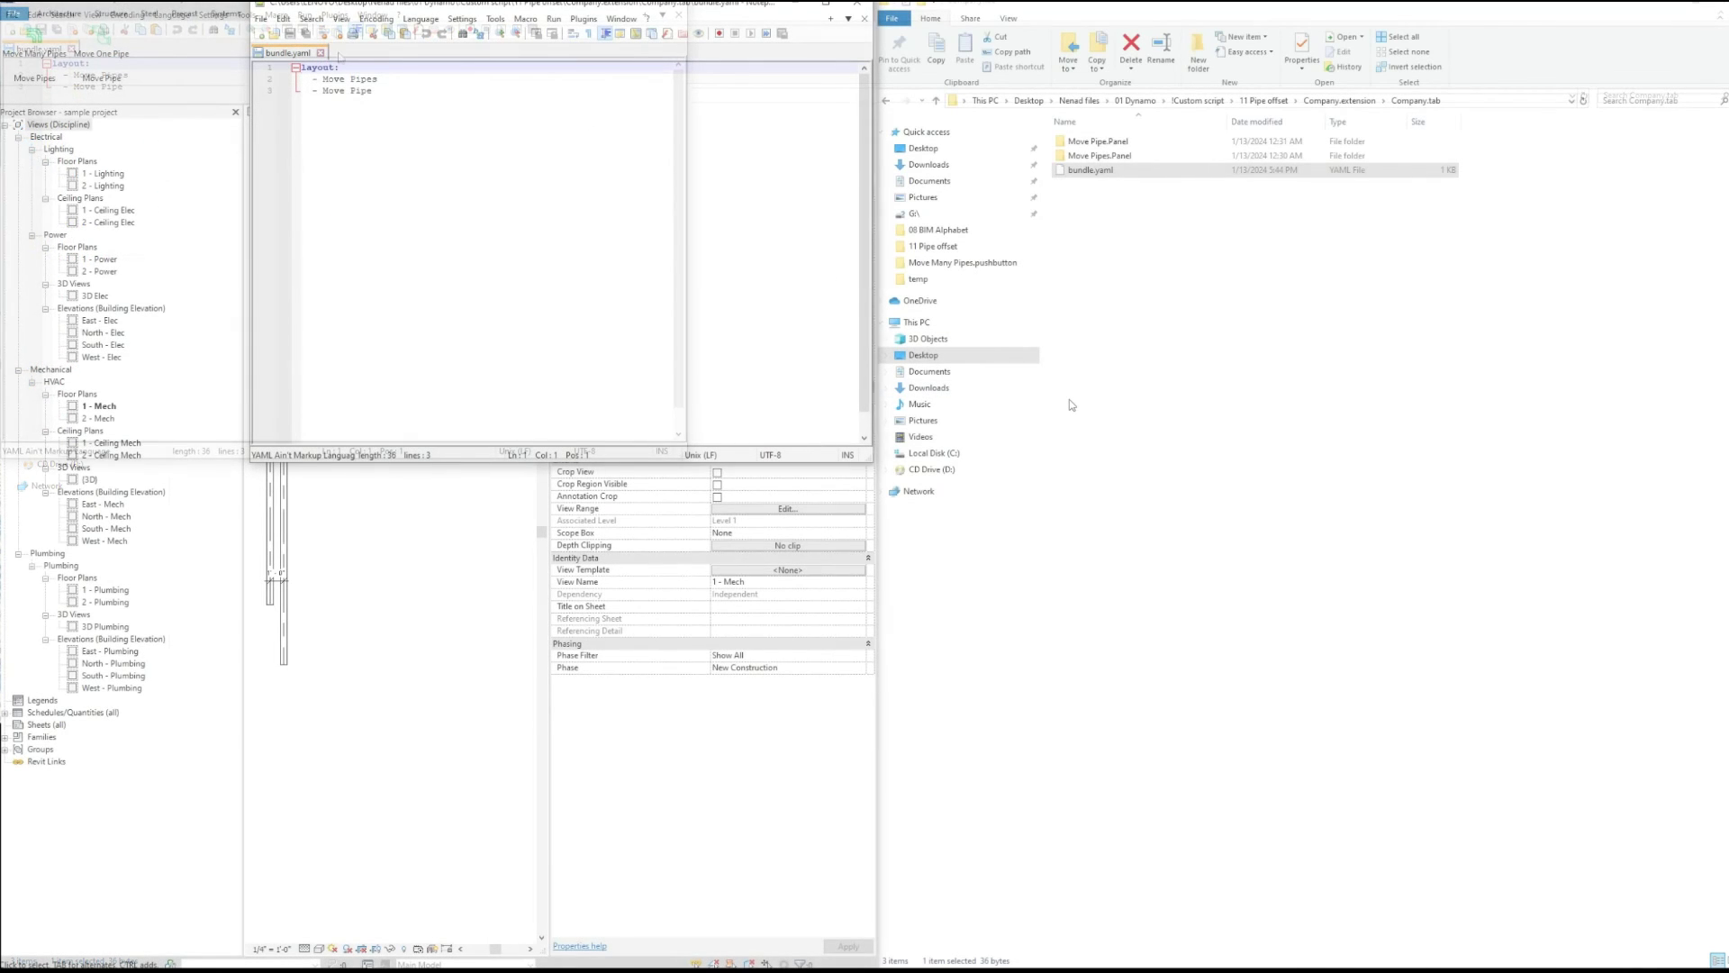
click(1094, 390)
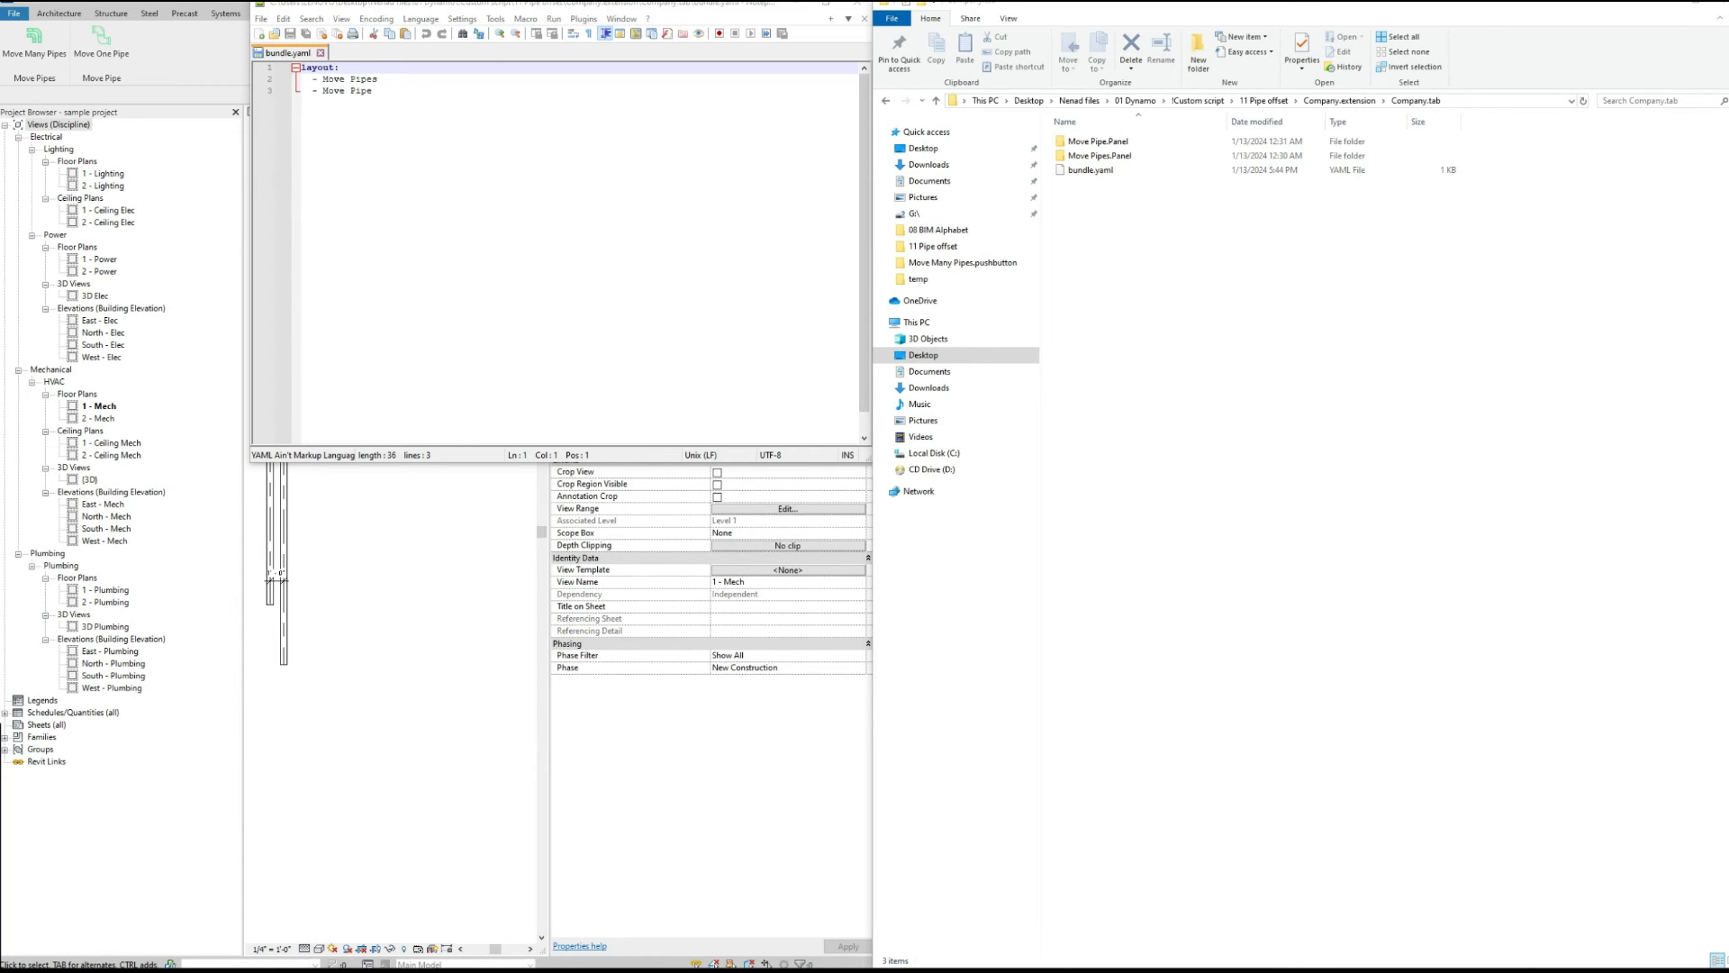
Capture the Revit ribbon and bundle.yaml in a screen snip and draw pen arrows linking the Move Pipe and Move Pipes entries to their ribbon panels
key(Print)
drag(3, 1, 1502, 576)
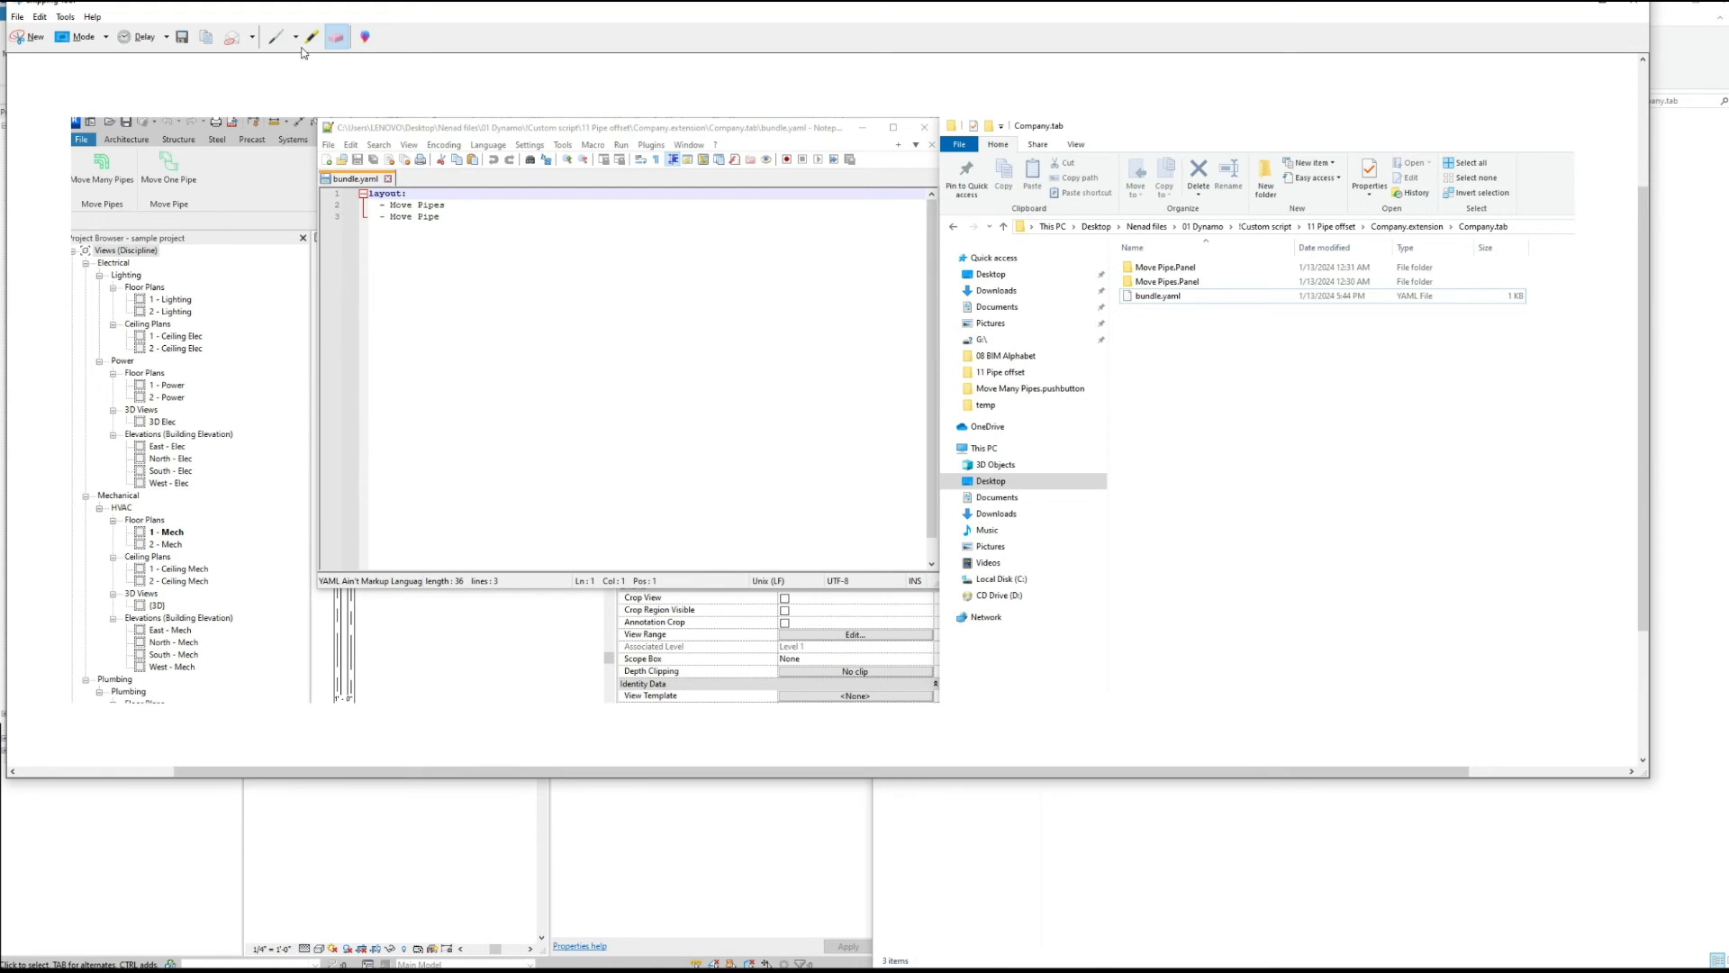
click(271, 44)
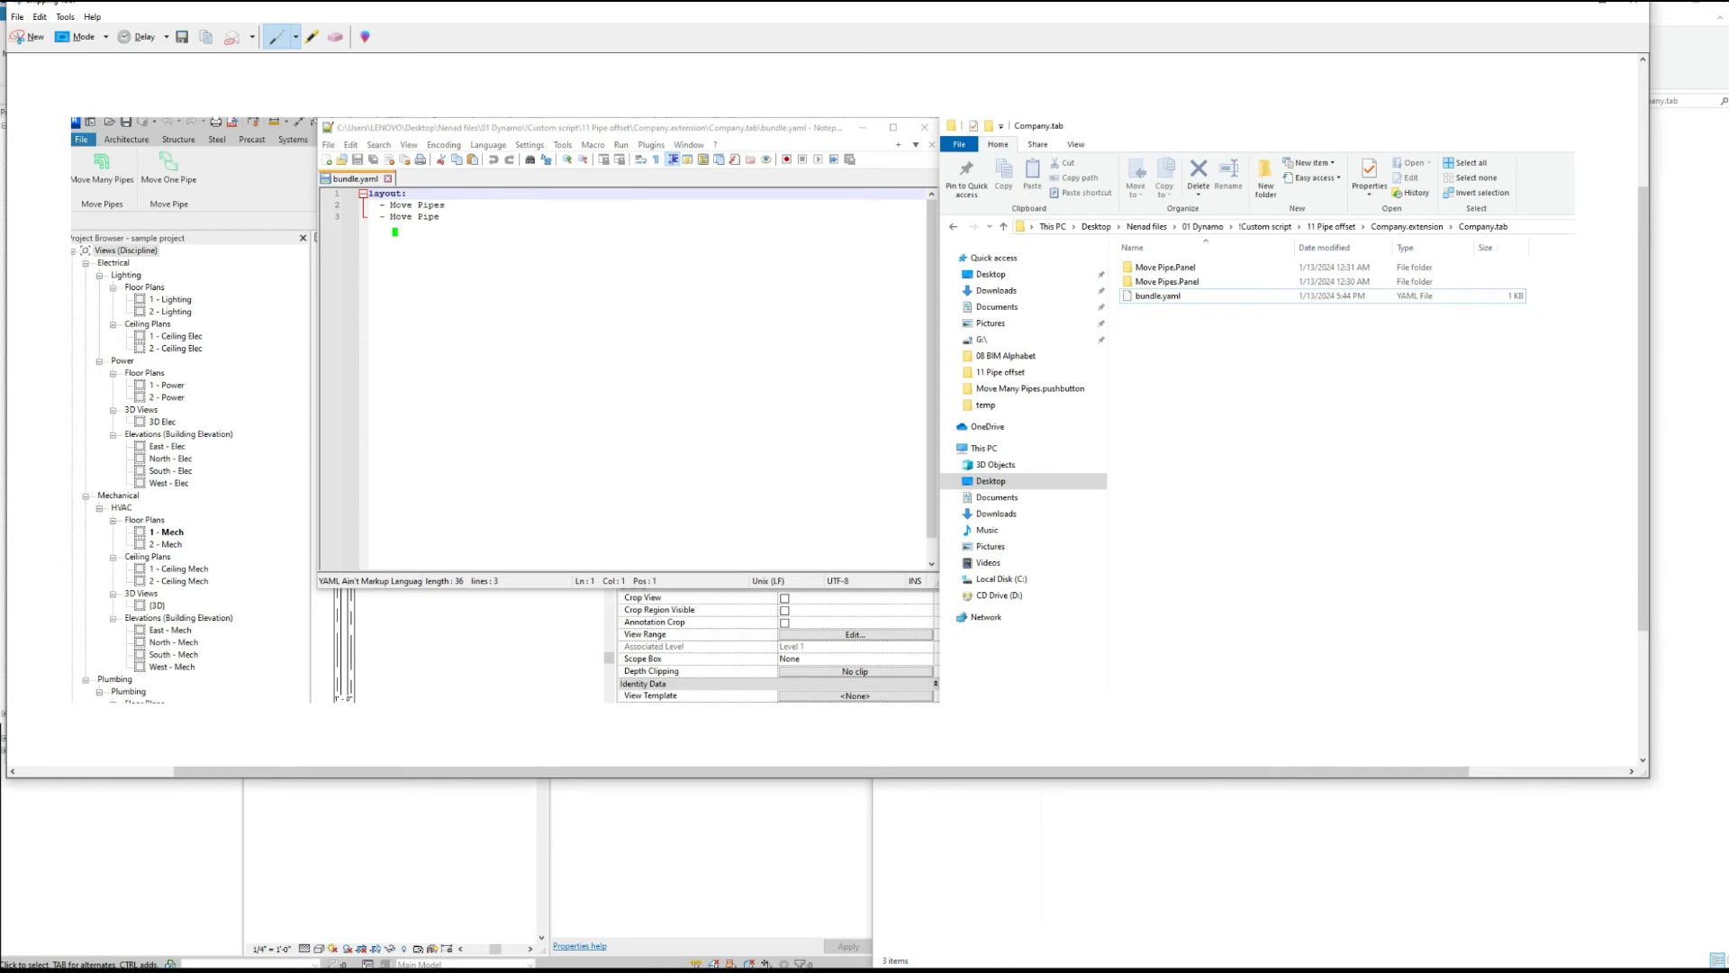
mouse_move(401, 230)
mouse_down()
mouse_move(236, 231)
mouse_move(209, 219)
mouse_move(215, 200)
mouse_up()
mouse_move(448, 204)
mouse_down()
mouse_move(446, 251)
mouse_move(389, 297)
mouse_move(224, 299)
mouse_move(144, 215)
mouse_up()
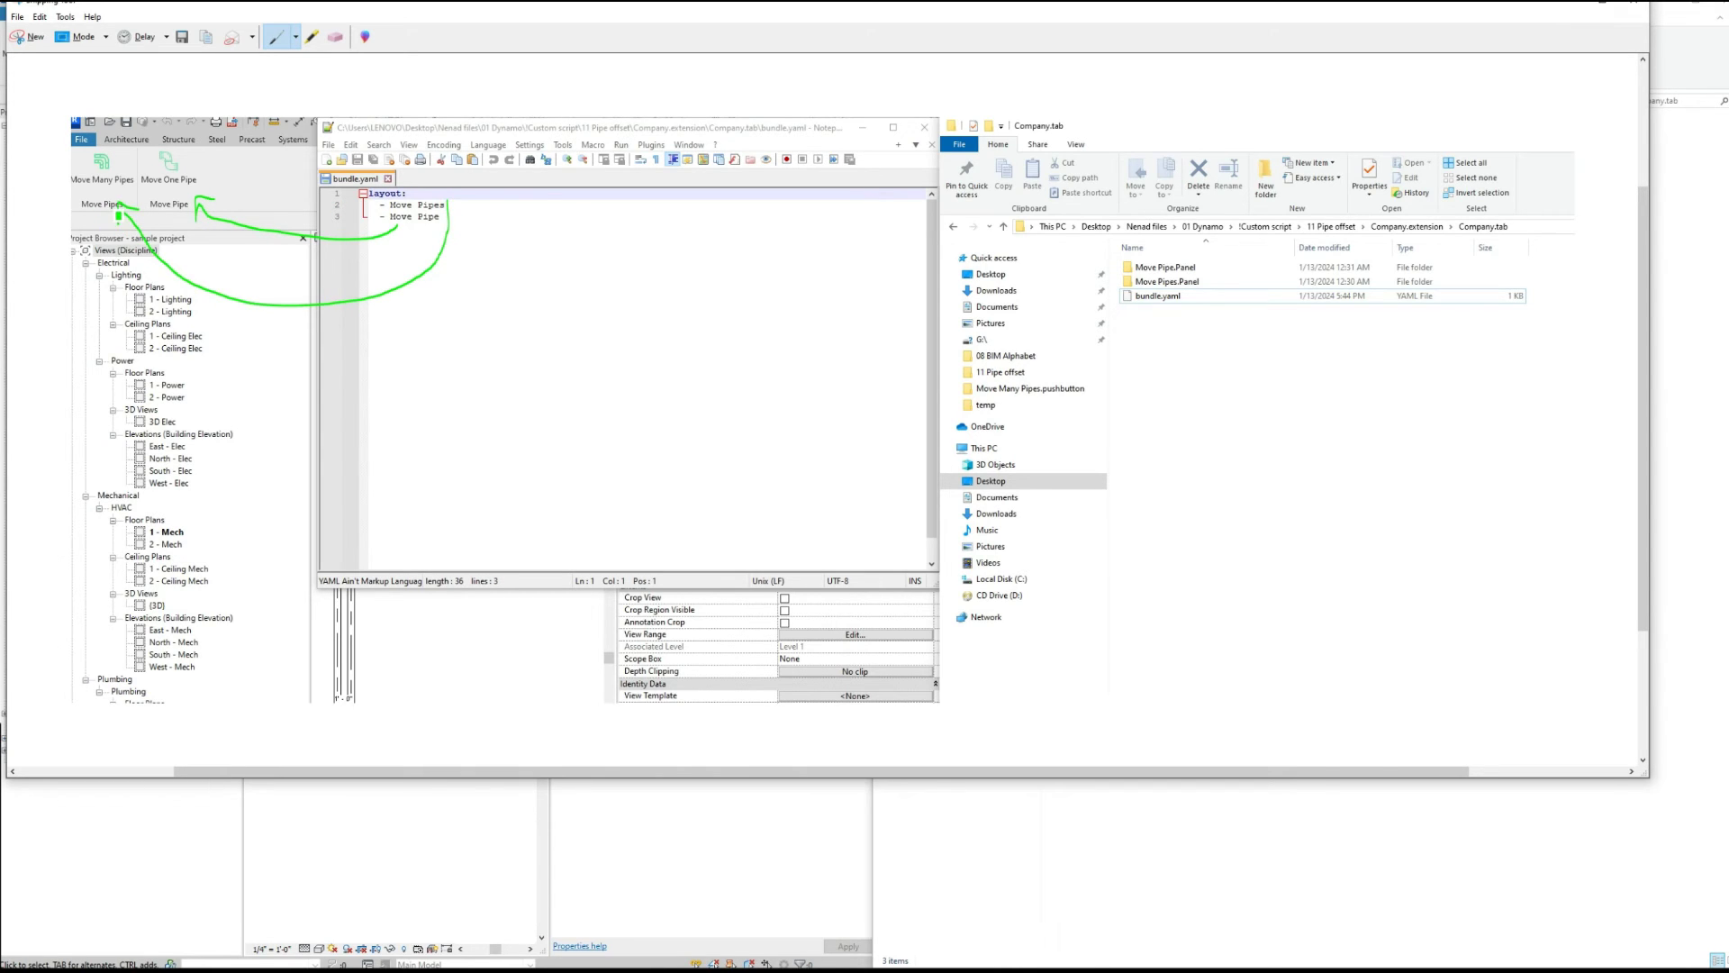
Switch to File Explorer and open the Move Many Pipes.pushbutton folder inside Move Pipes.Panel
click(1684, 225)
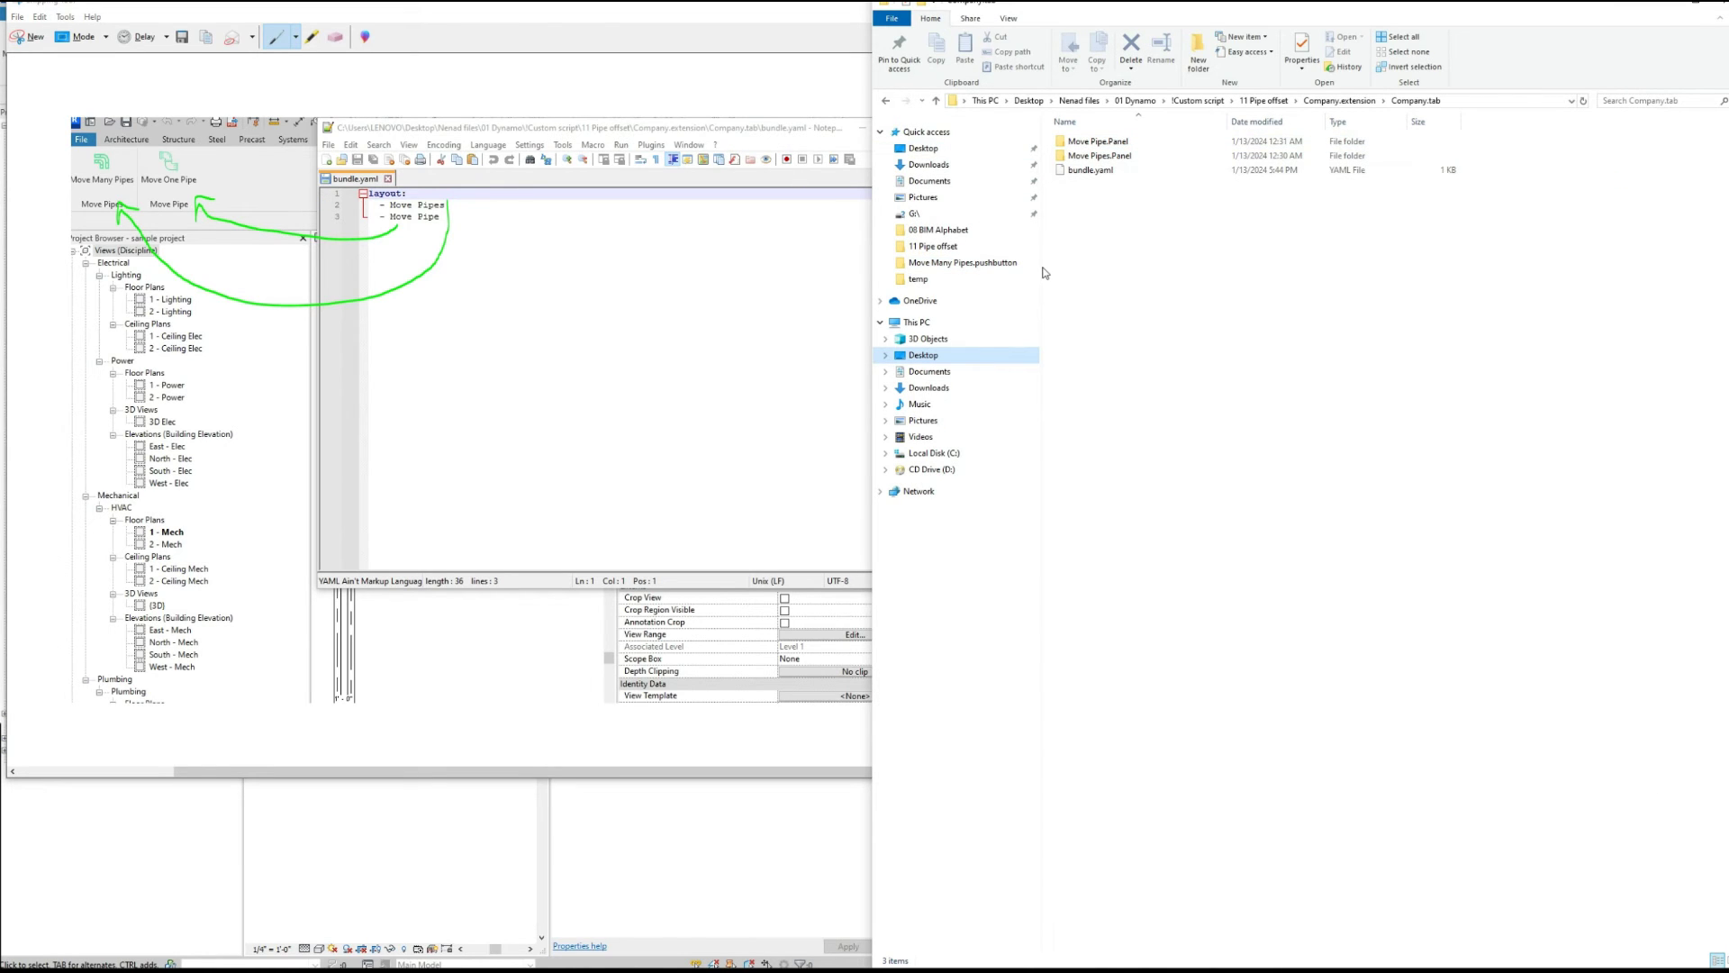
double_click(1137, 156)
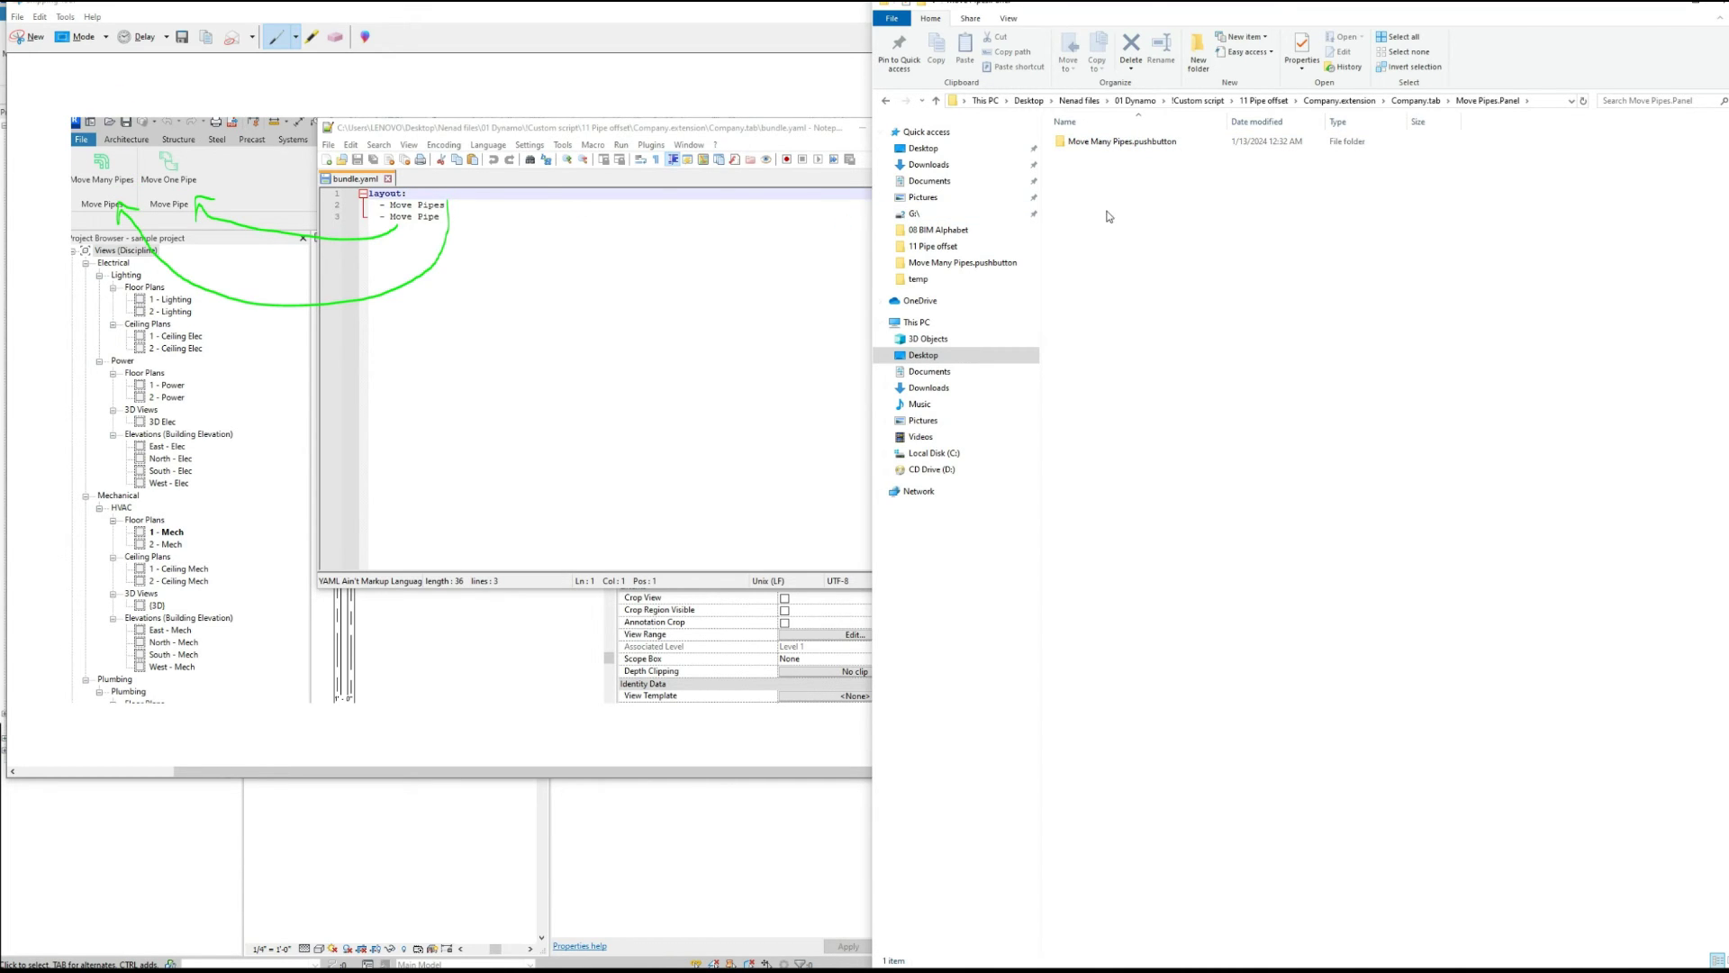
double_click(1155, 144)
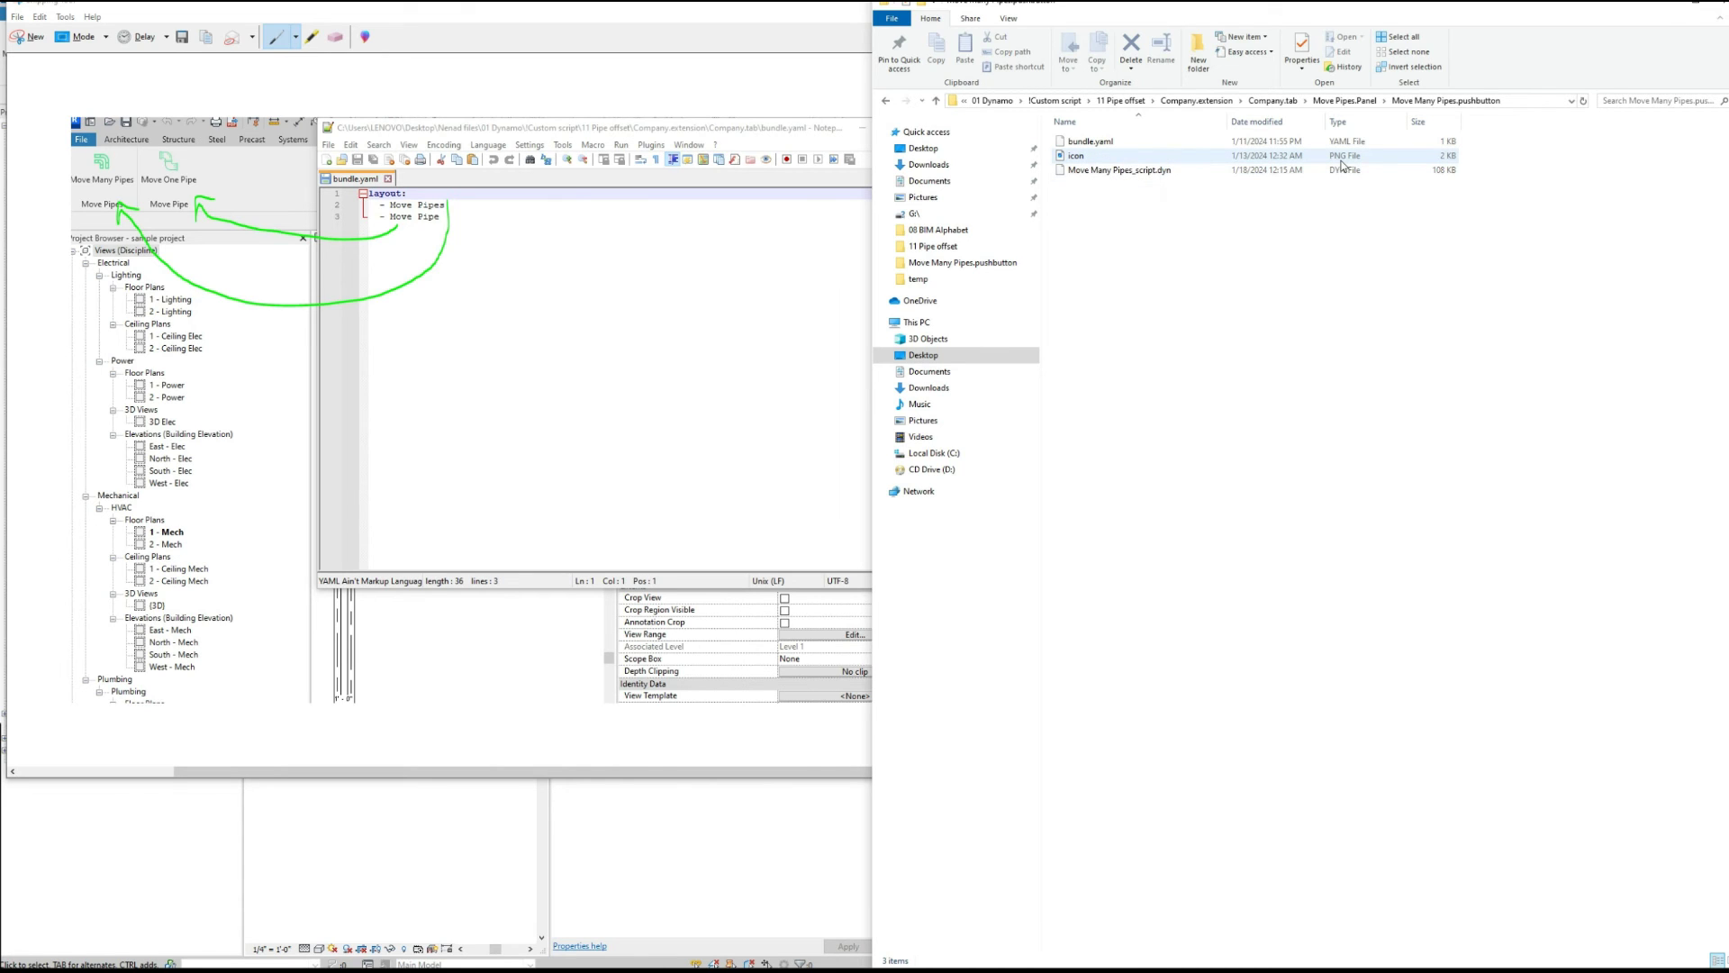
Open the bundle.yaml file from the Move Many Pipes.pushbutton folder in Notepad++ and place its window in view
double_click(1092, 142)
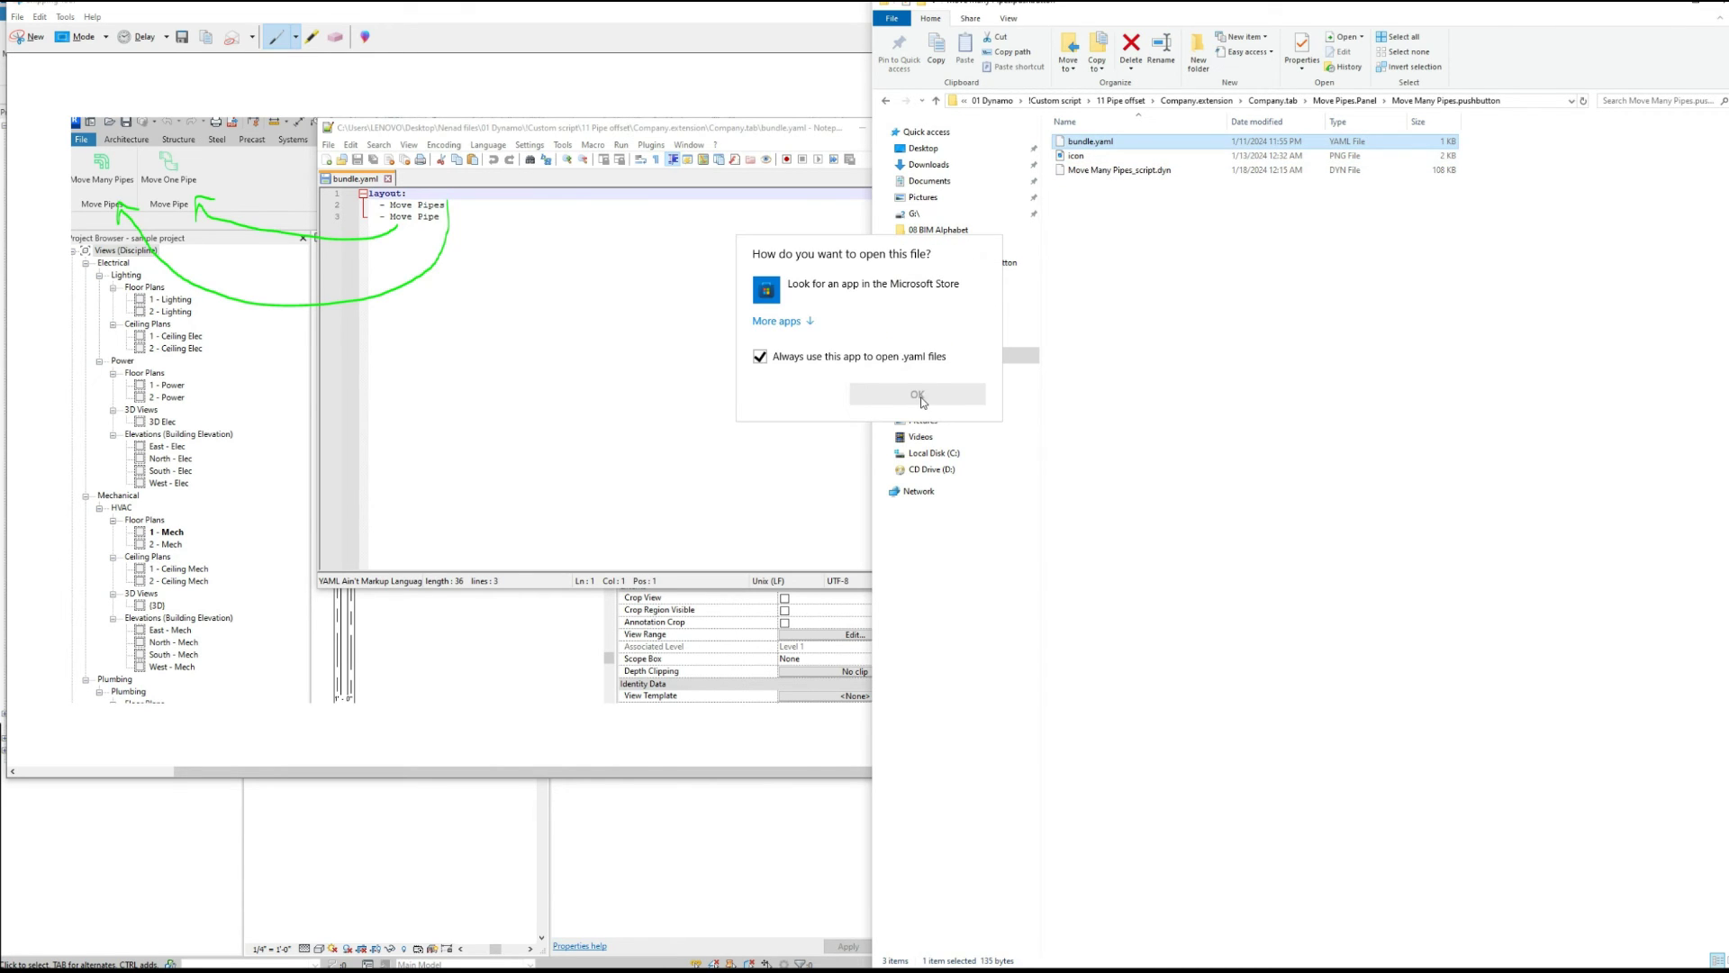
click(1115, 437)
right_click(1092, 143)
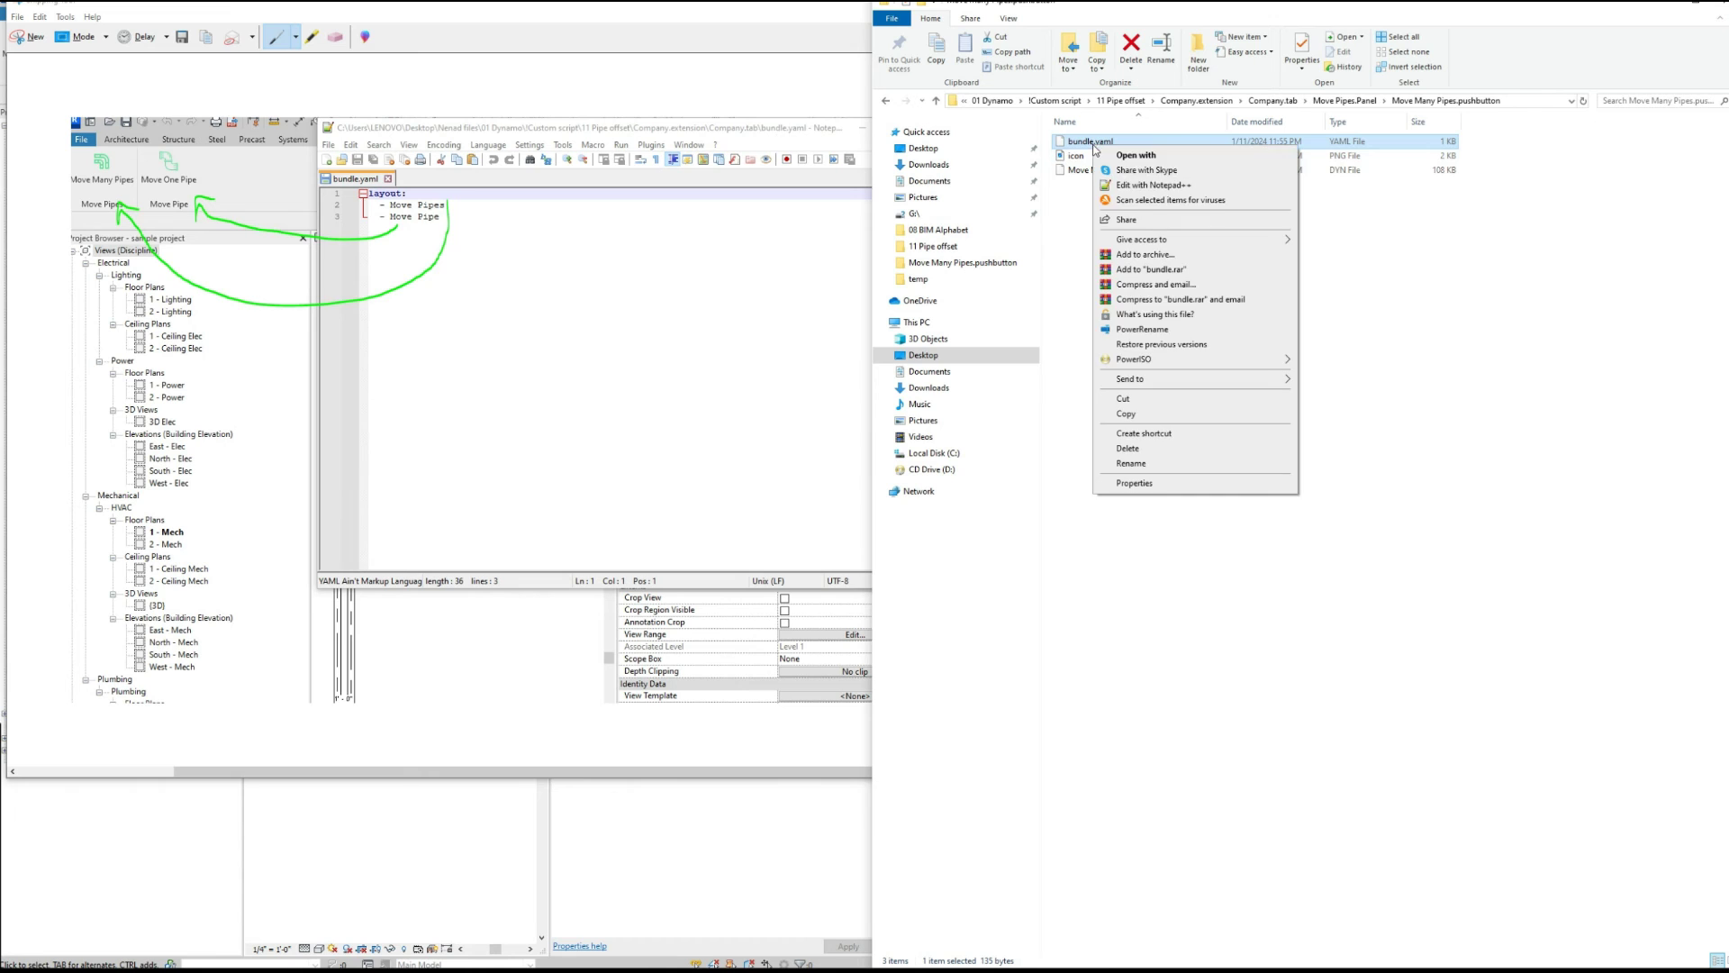
click(1145, 185)
drag(440, 7, 548, 164)
click(1100, 144)
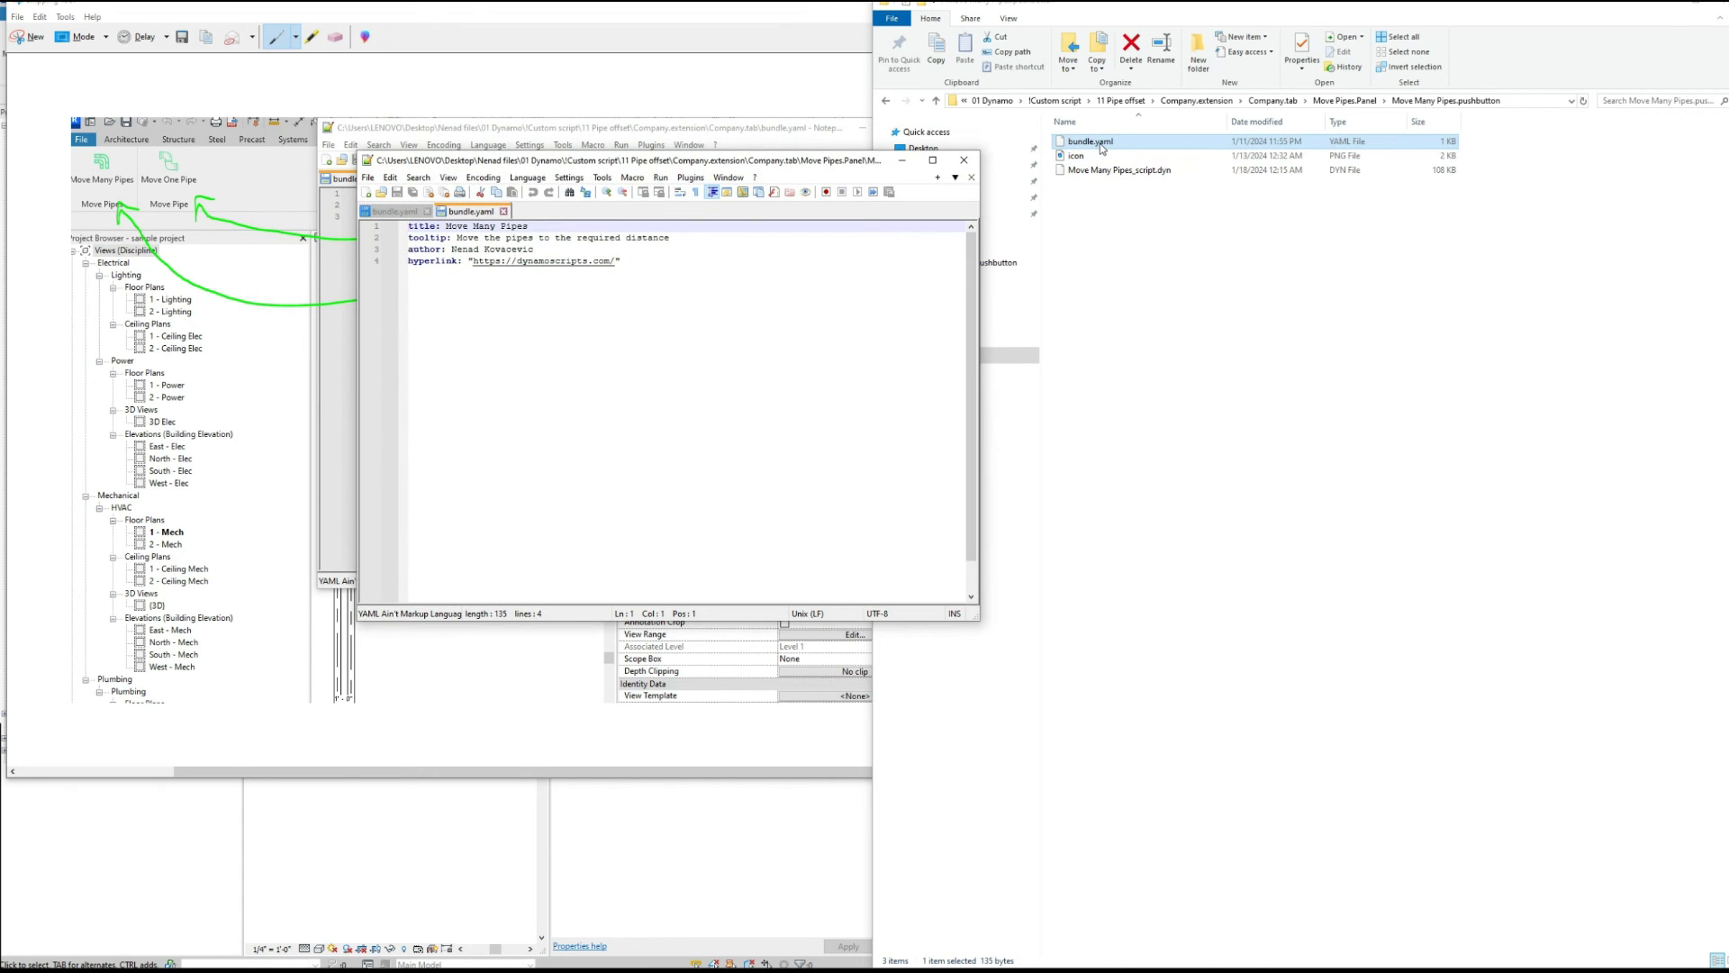
click(965, 178)
Highlight the title, tooltip, author and hyperlink values in bundle.yaml, and compare them with the Move Many Pipes tooltip in Revit
drag(535, 226, 446, 226)
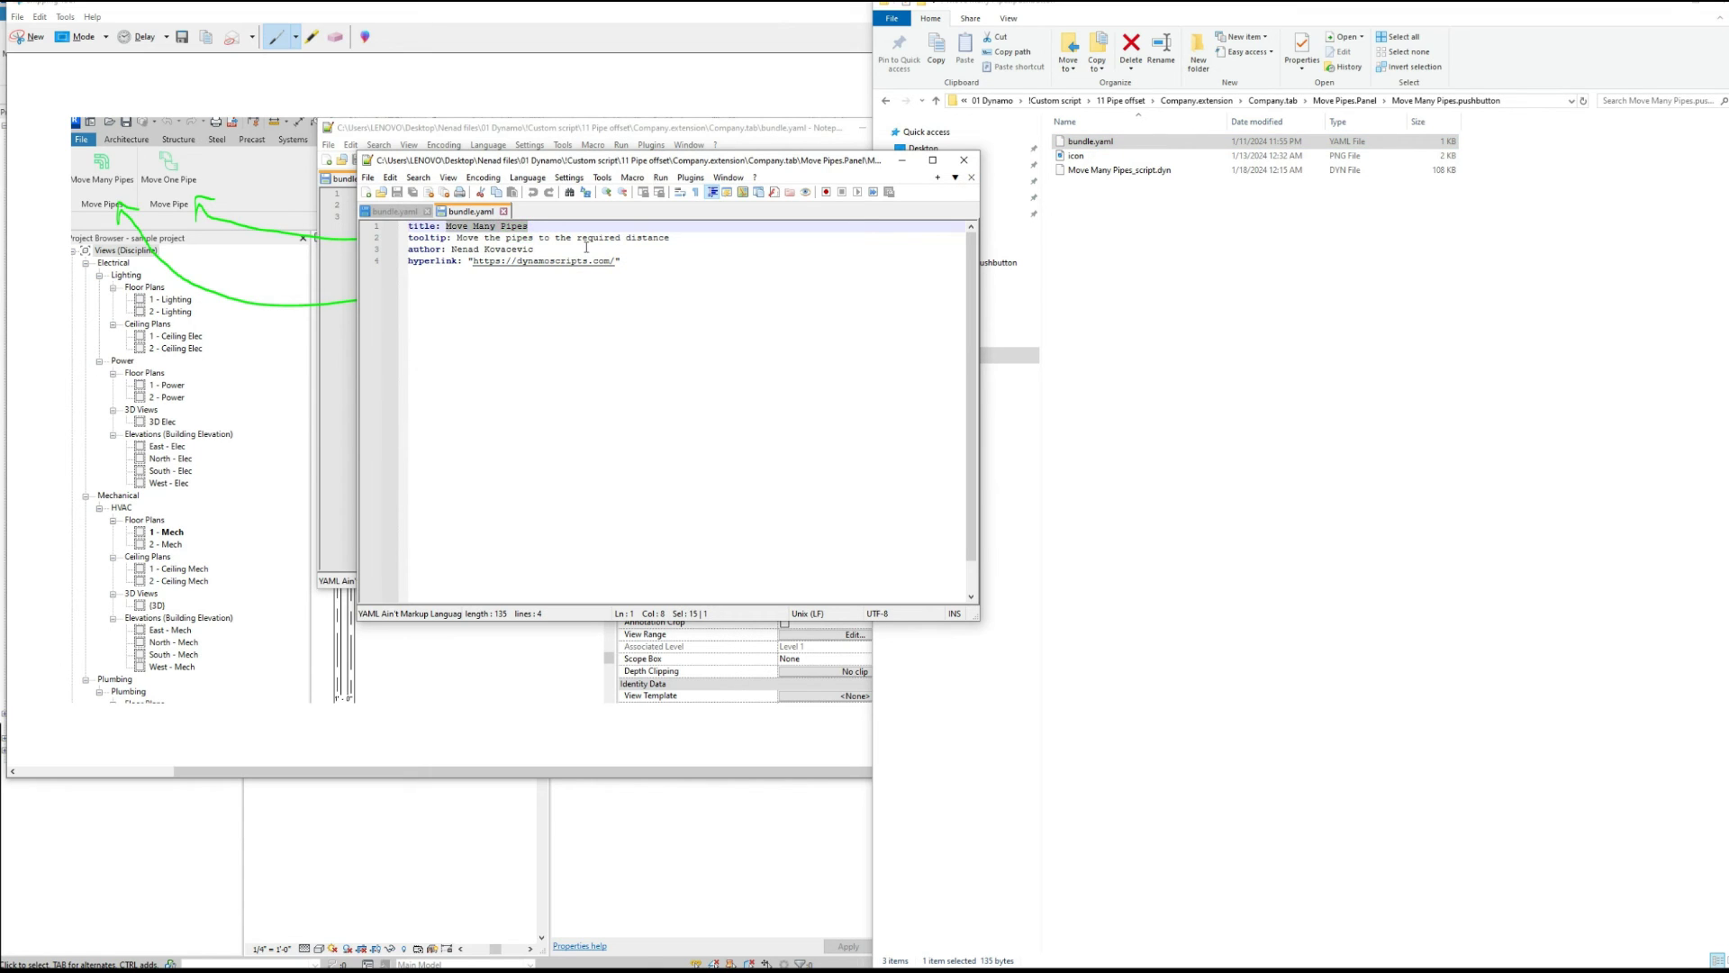
drag(684, 239, 462, 240)
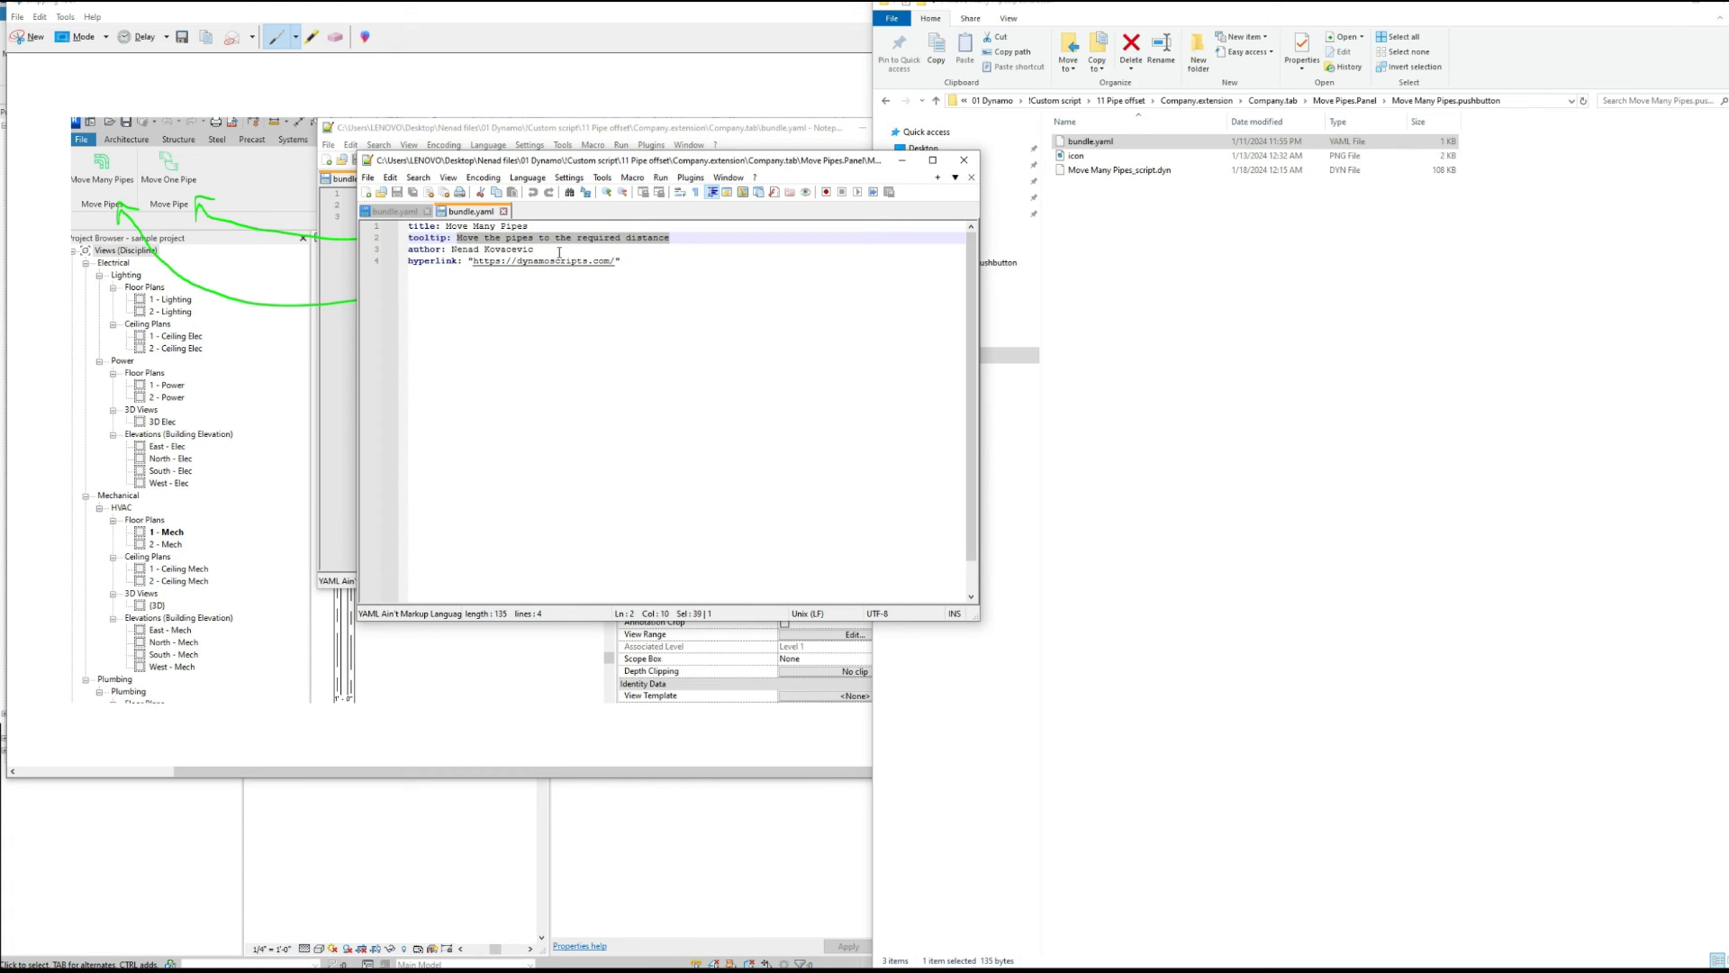
drag(535, 249, 451, 250)
click(640, 278)
drag(658, 262, 482, 264)
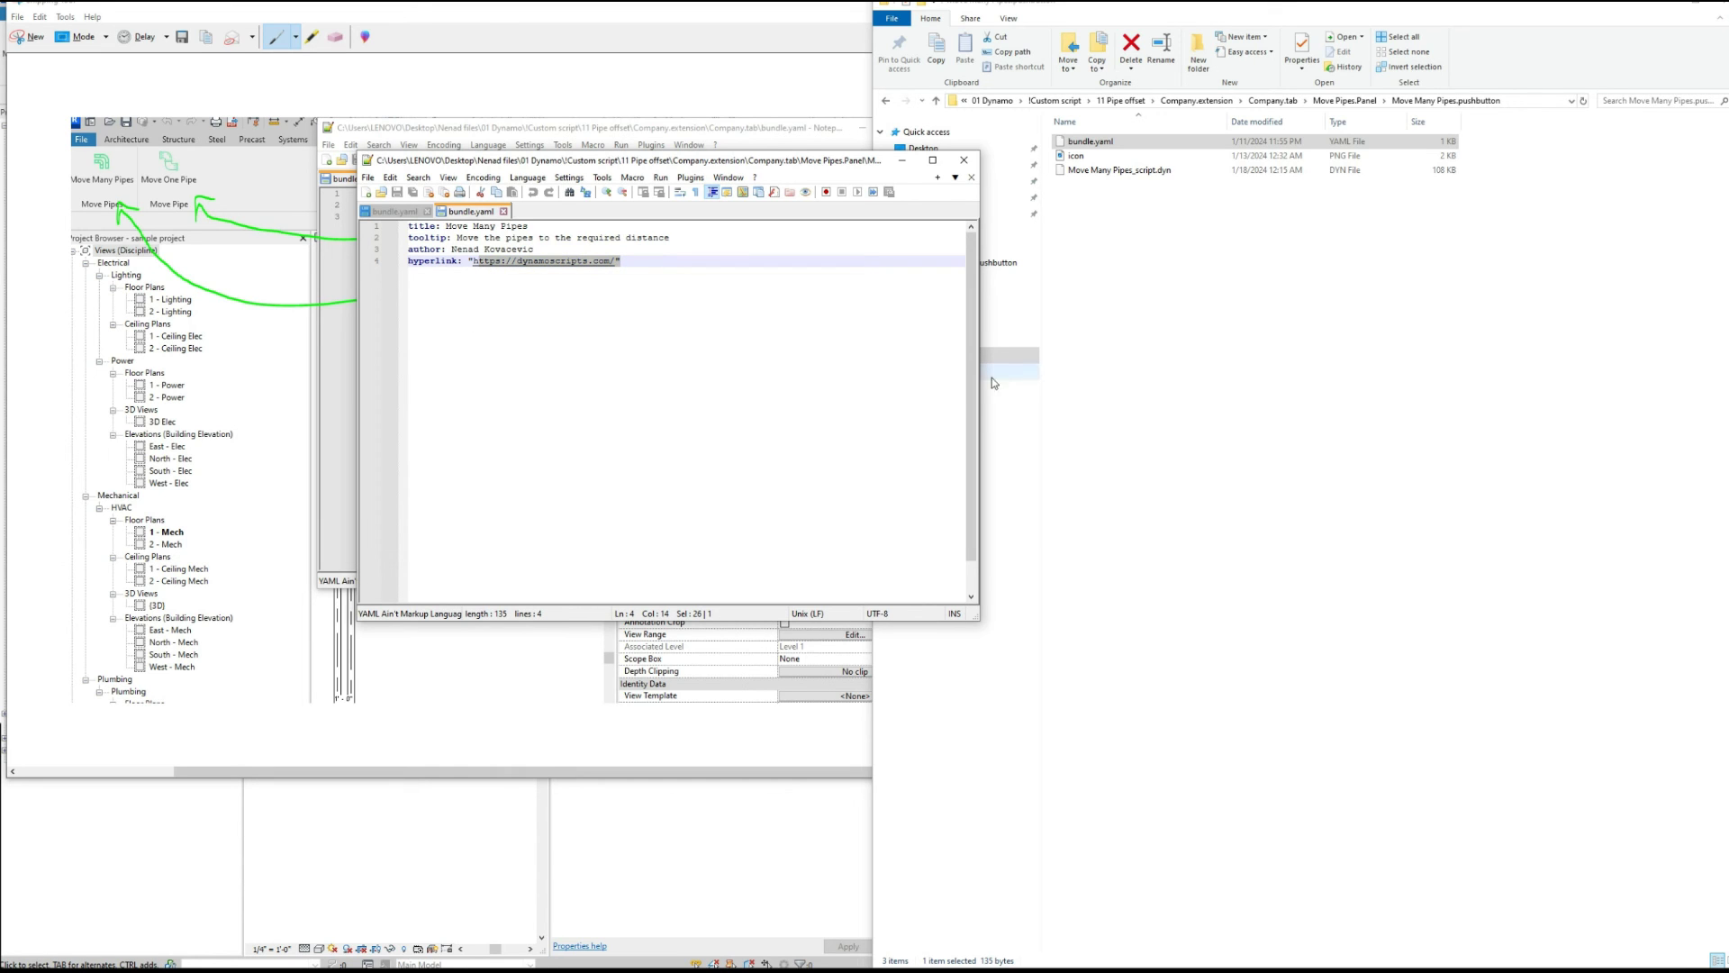
click(474, 825)
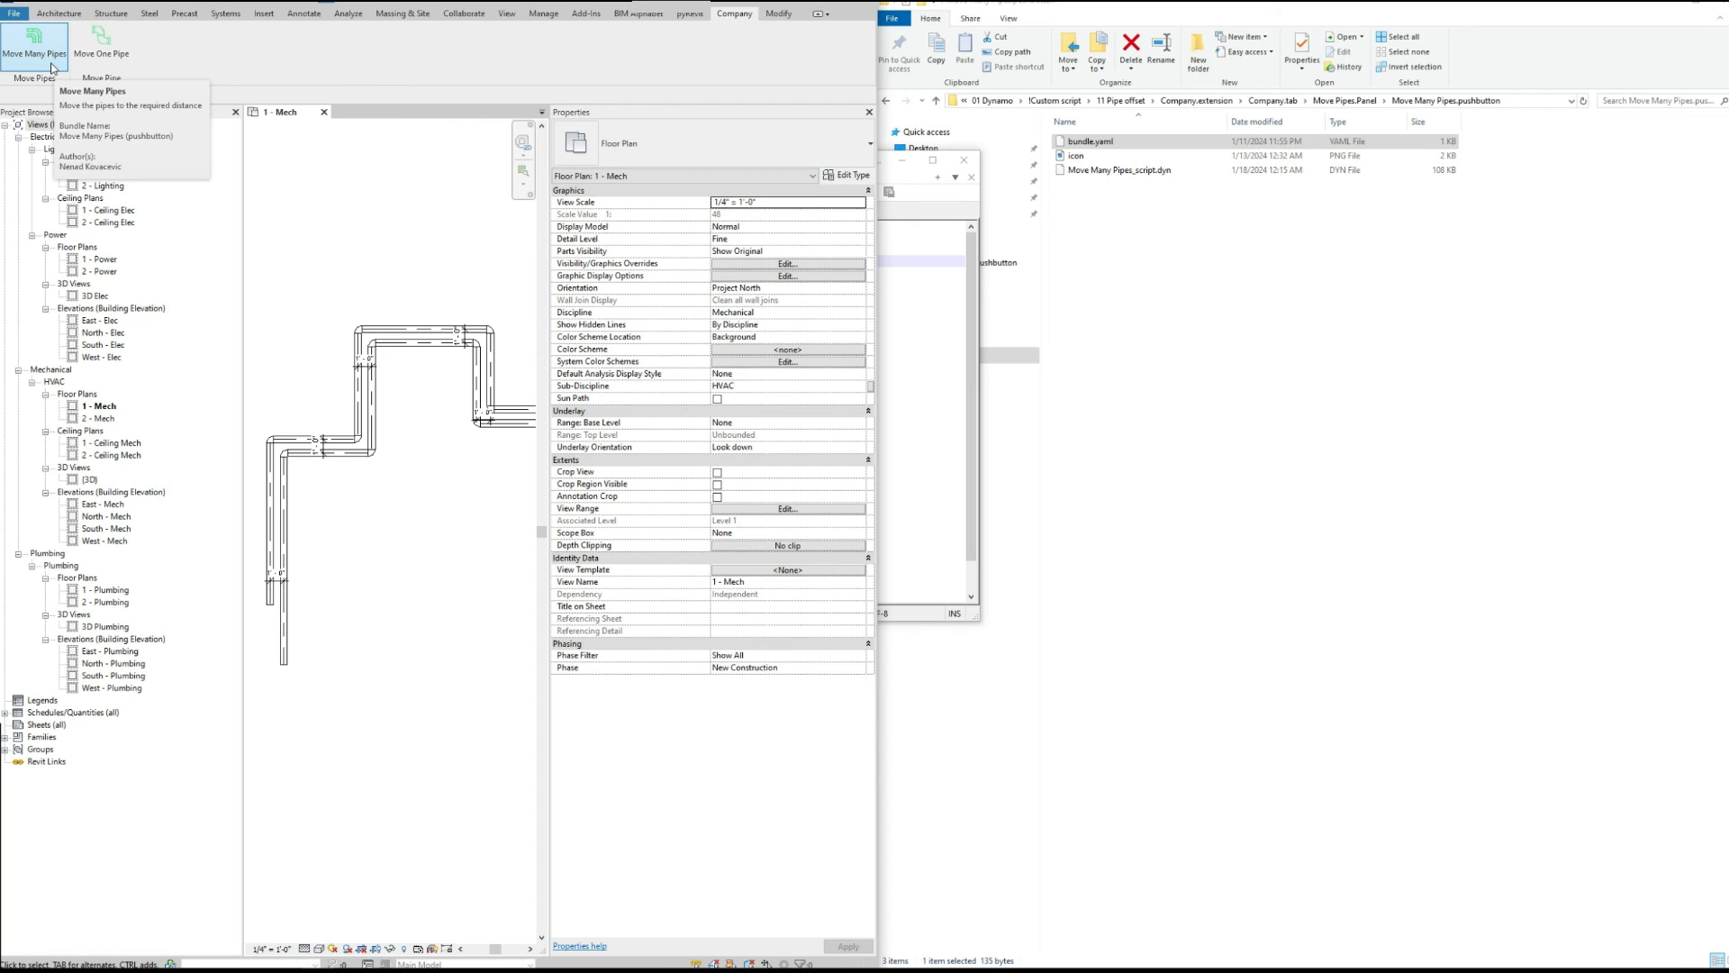
Go back to the Company.tab folder in File Explorer and open Move One Pipe.pushbutton inside Move Pipe.Panel
click(1138, 265)
click(1356, 101)
click(1347, 100)
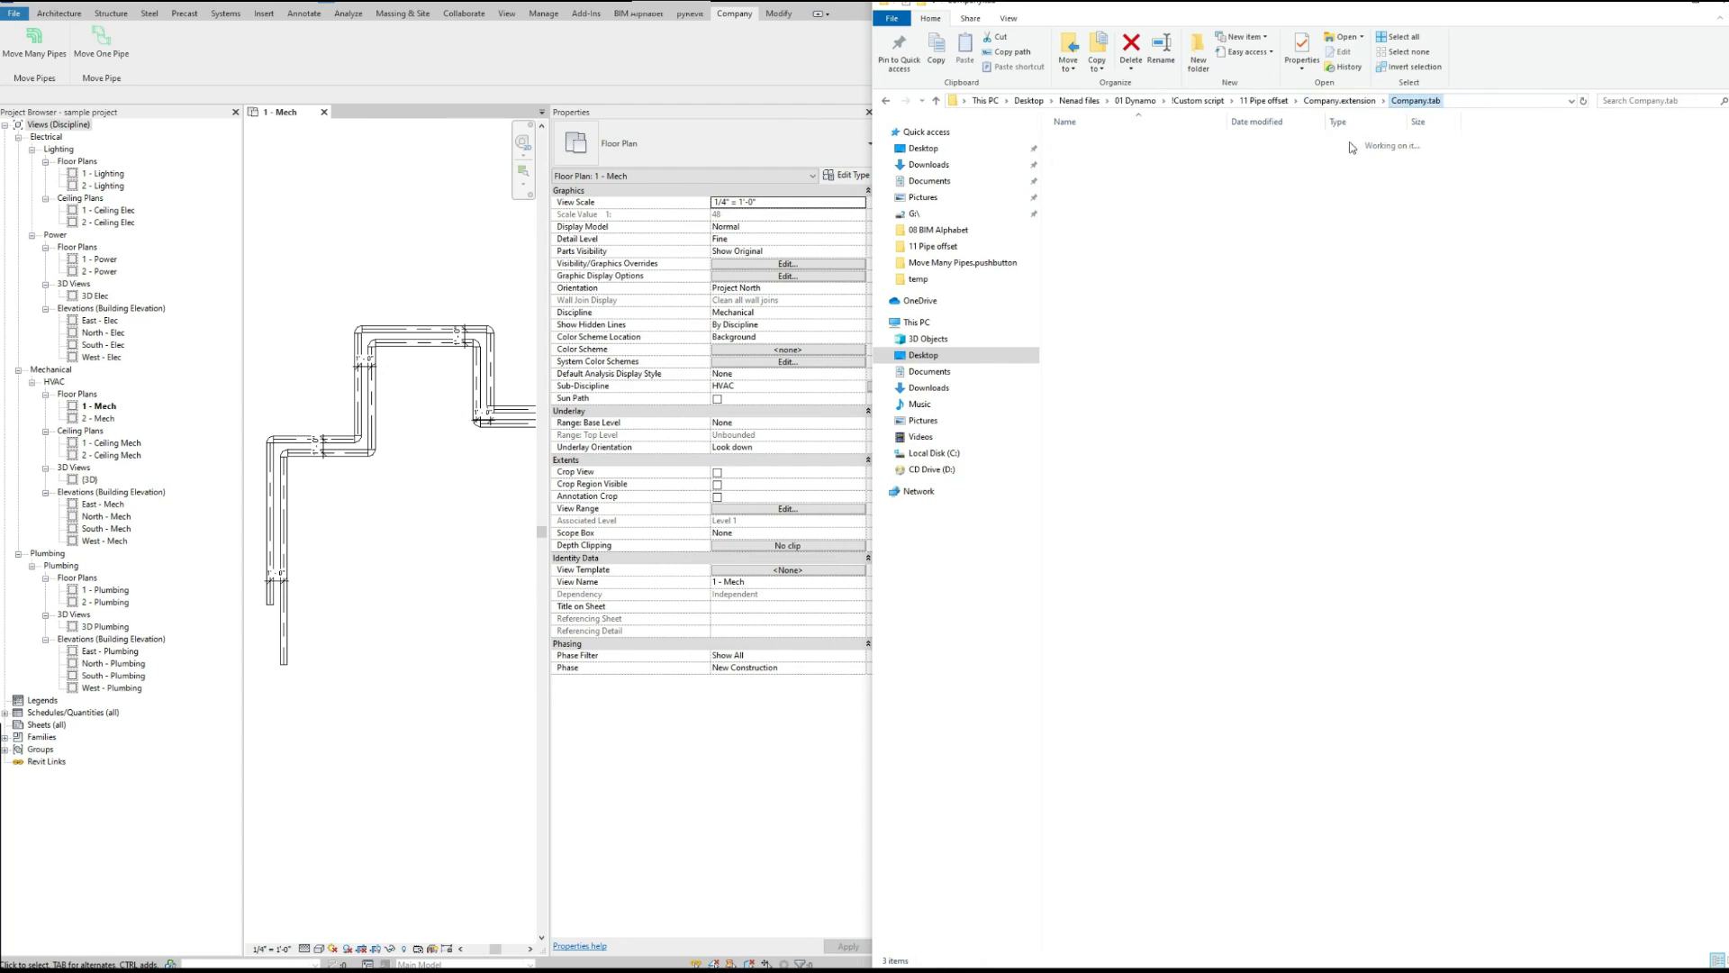
double_click(1157, 141)
double_click(1162, 143)
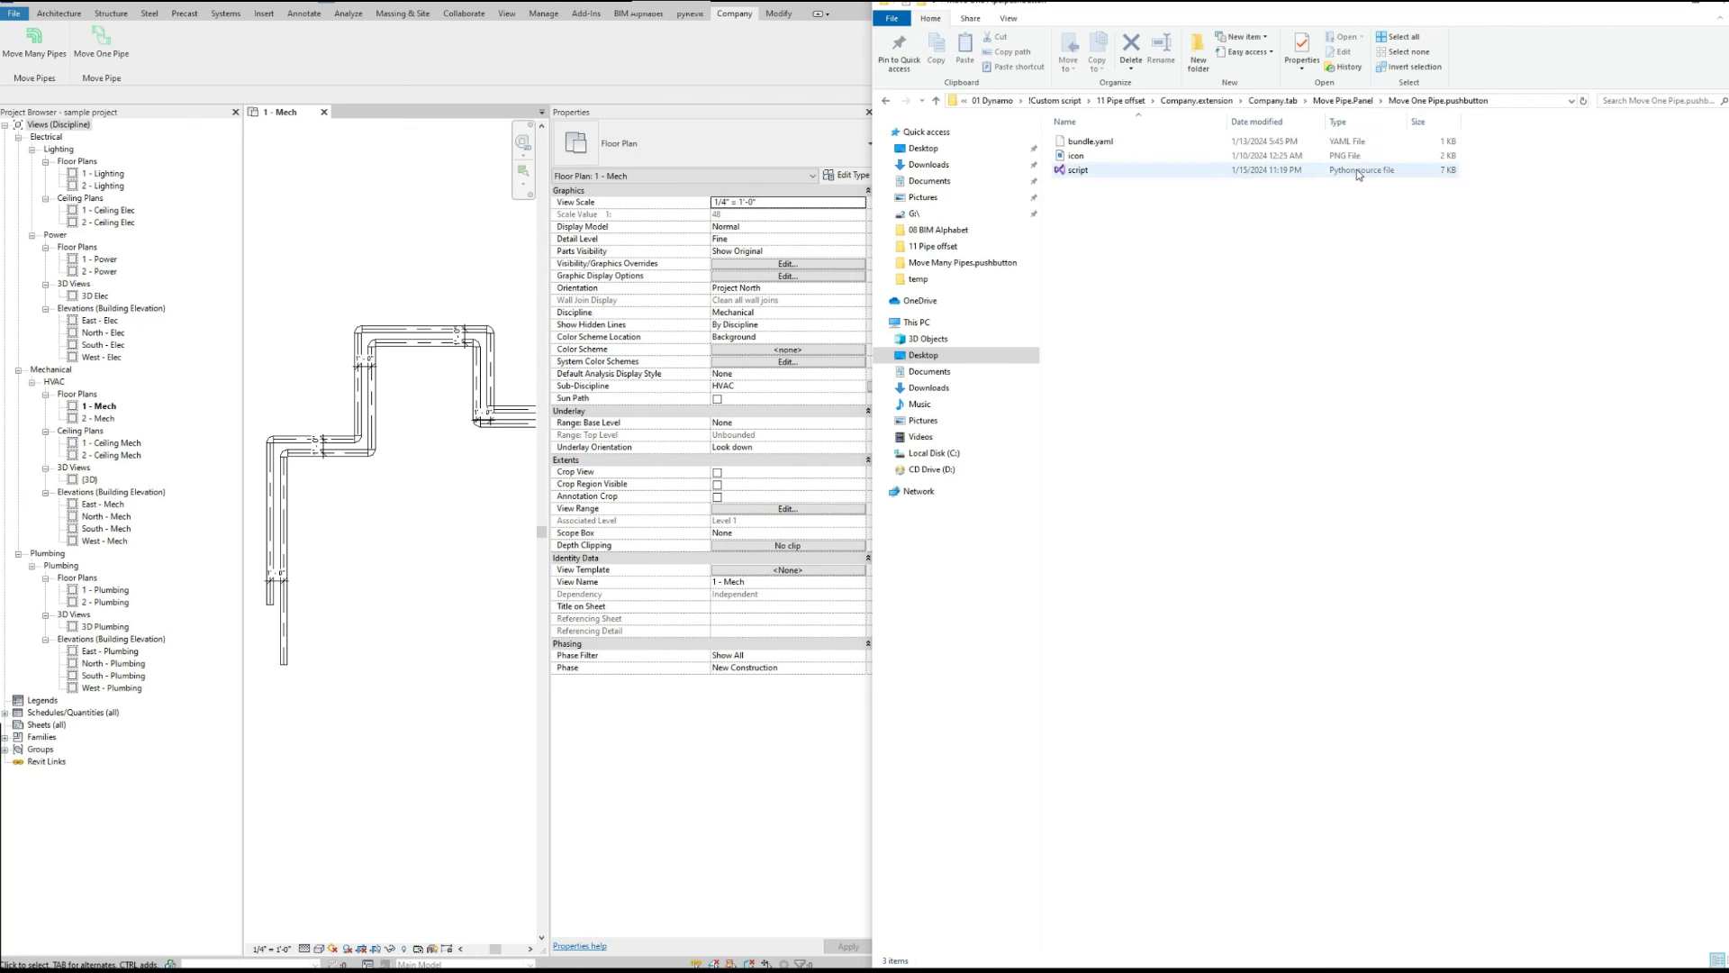
View the Move One Pipe.pushbutton folder's bundle.yaml in Notepad++ and close the editor
click(1109, 146)
right_click(1131, 144)
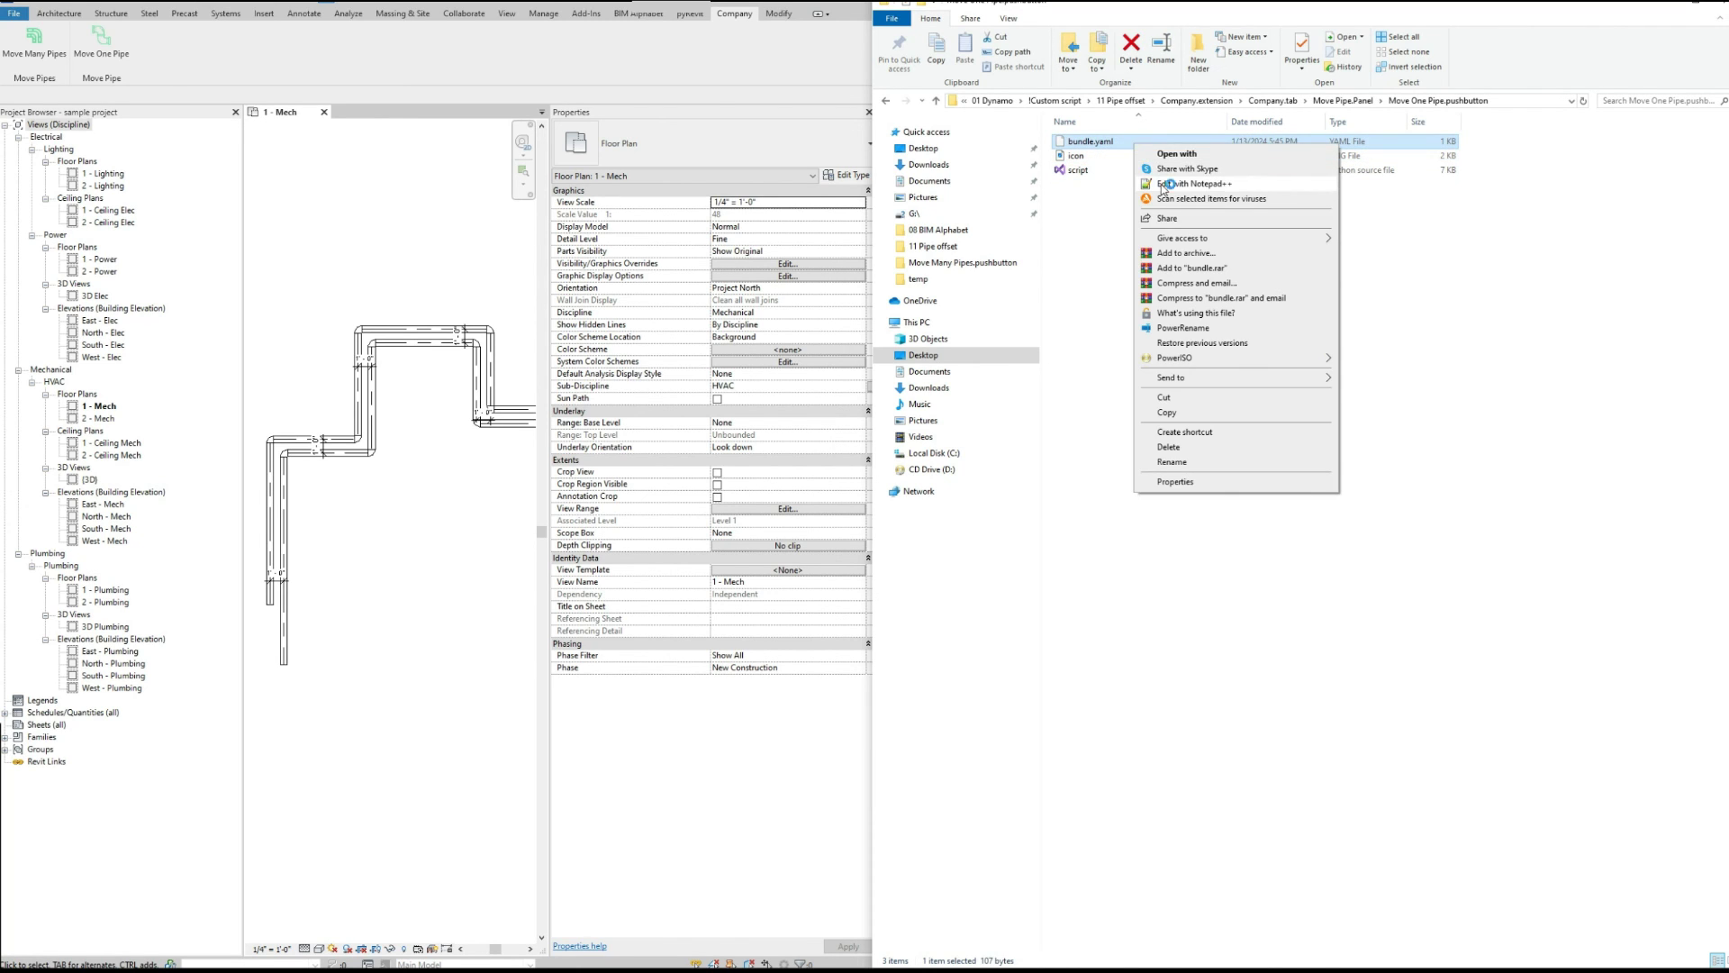
click(1189, 184)
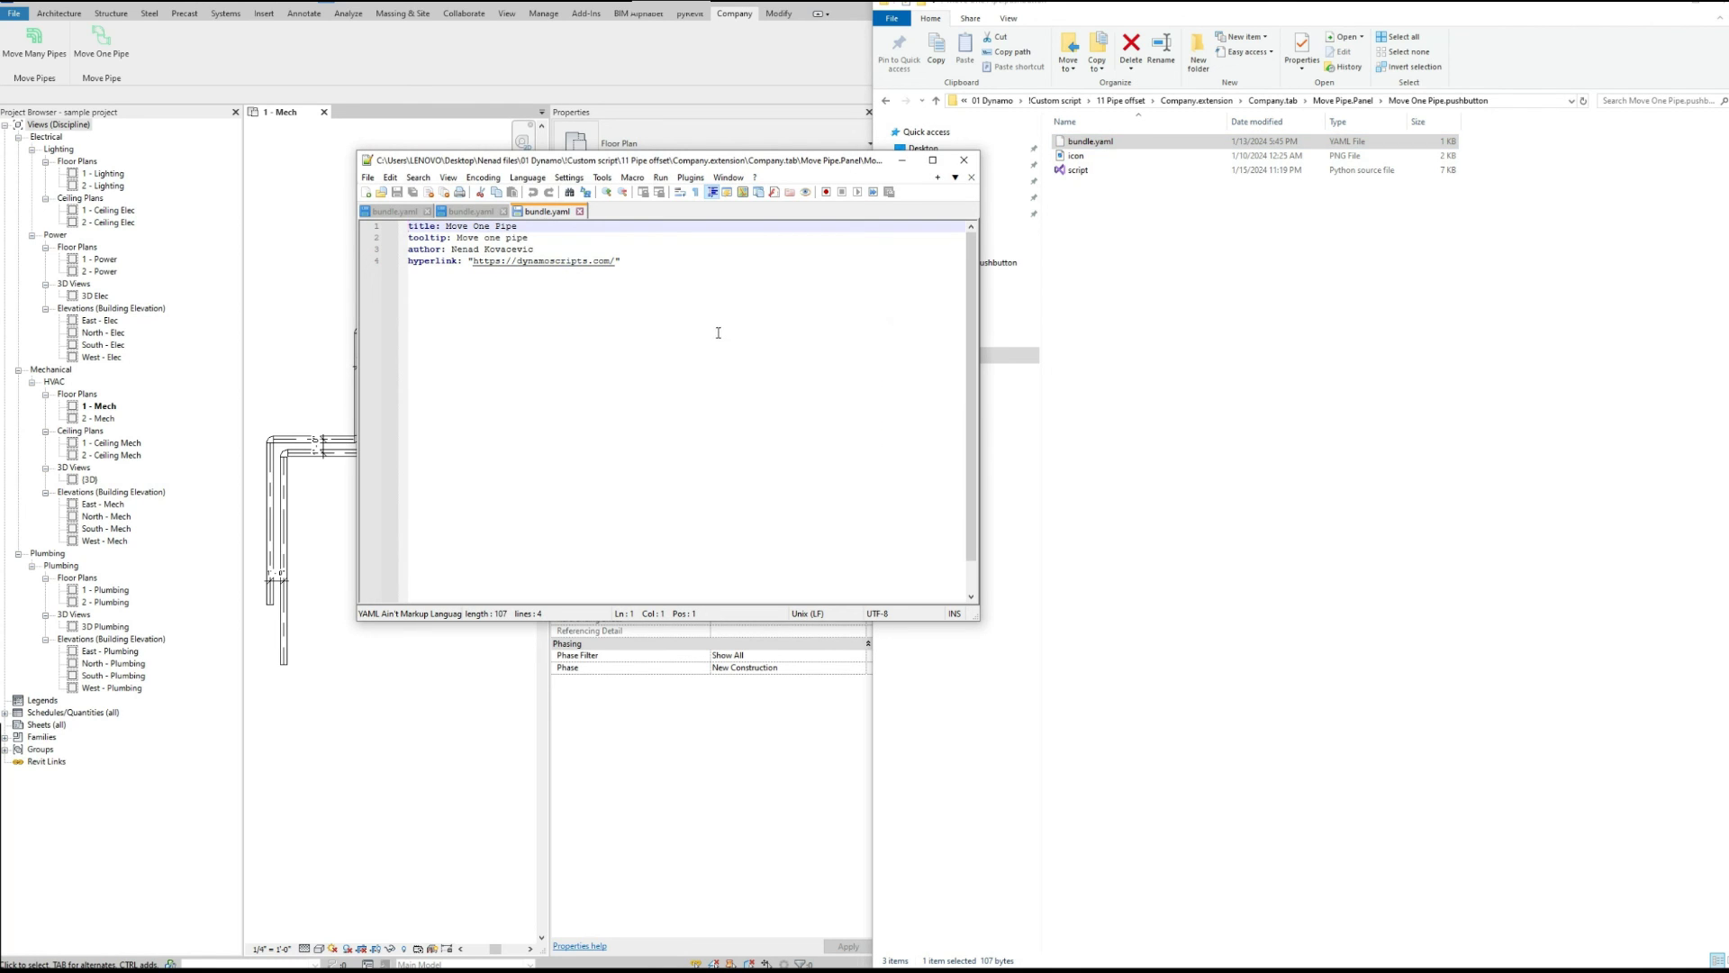
click(964, 160)
click(1100, 269)
Maximize Revit and open the pyRevit Settings, widening the dialog so the full custom extension directory path fits
click(690, 13)
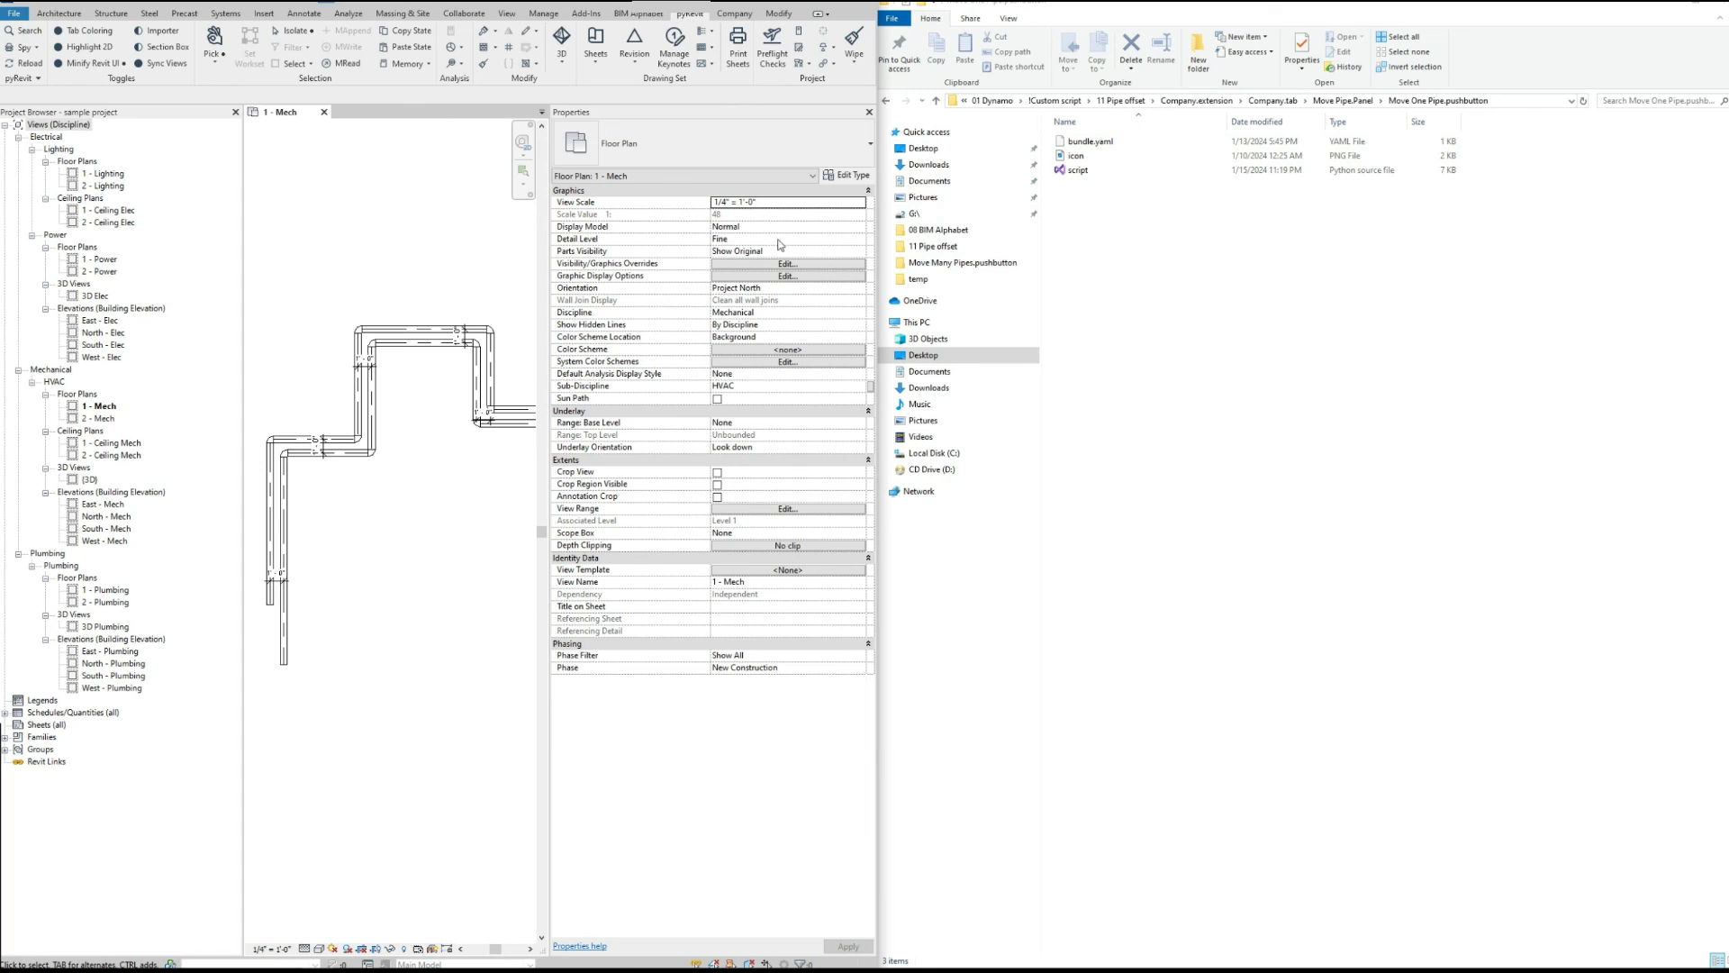
double_click(849, 4)
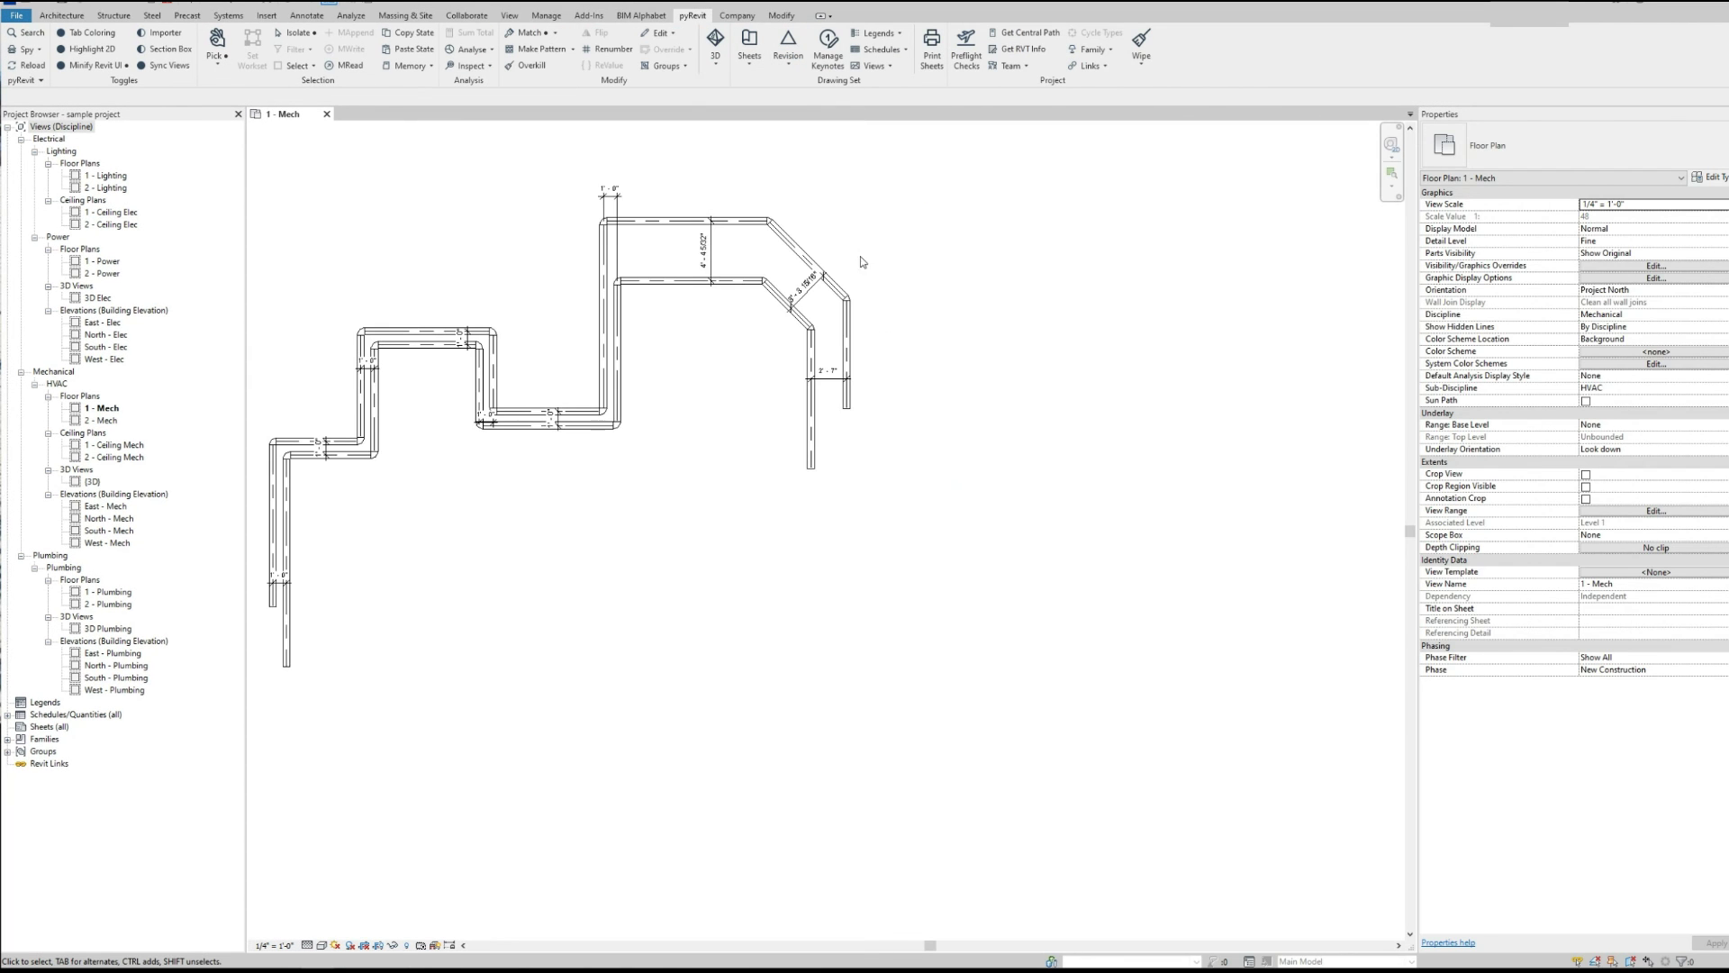
scroll(1185, 490, down, 4)
scroll(764, 338, up, 3)
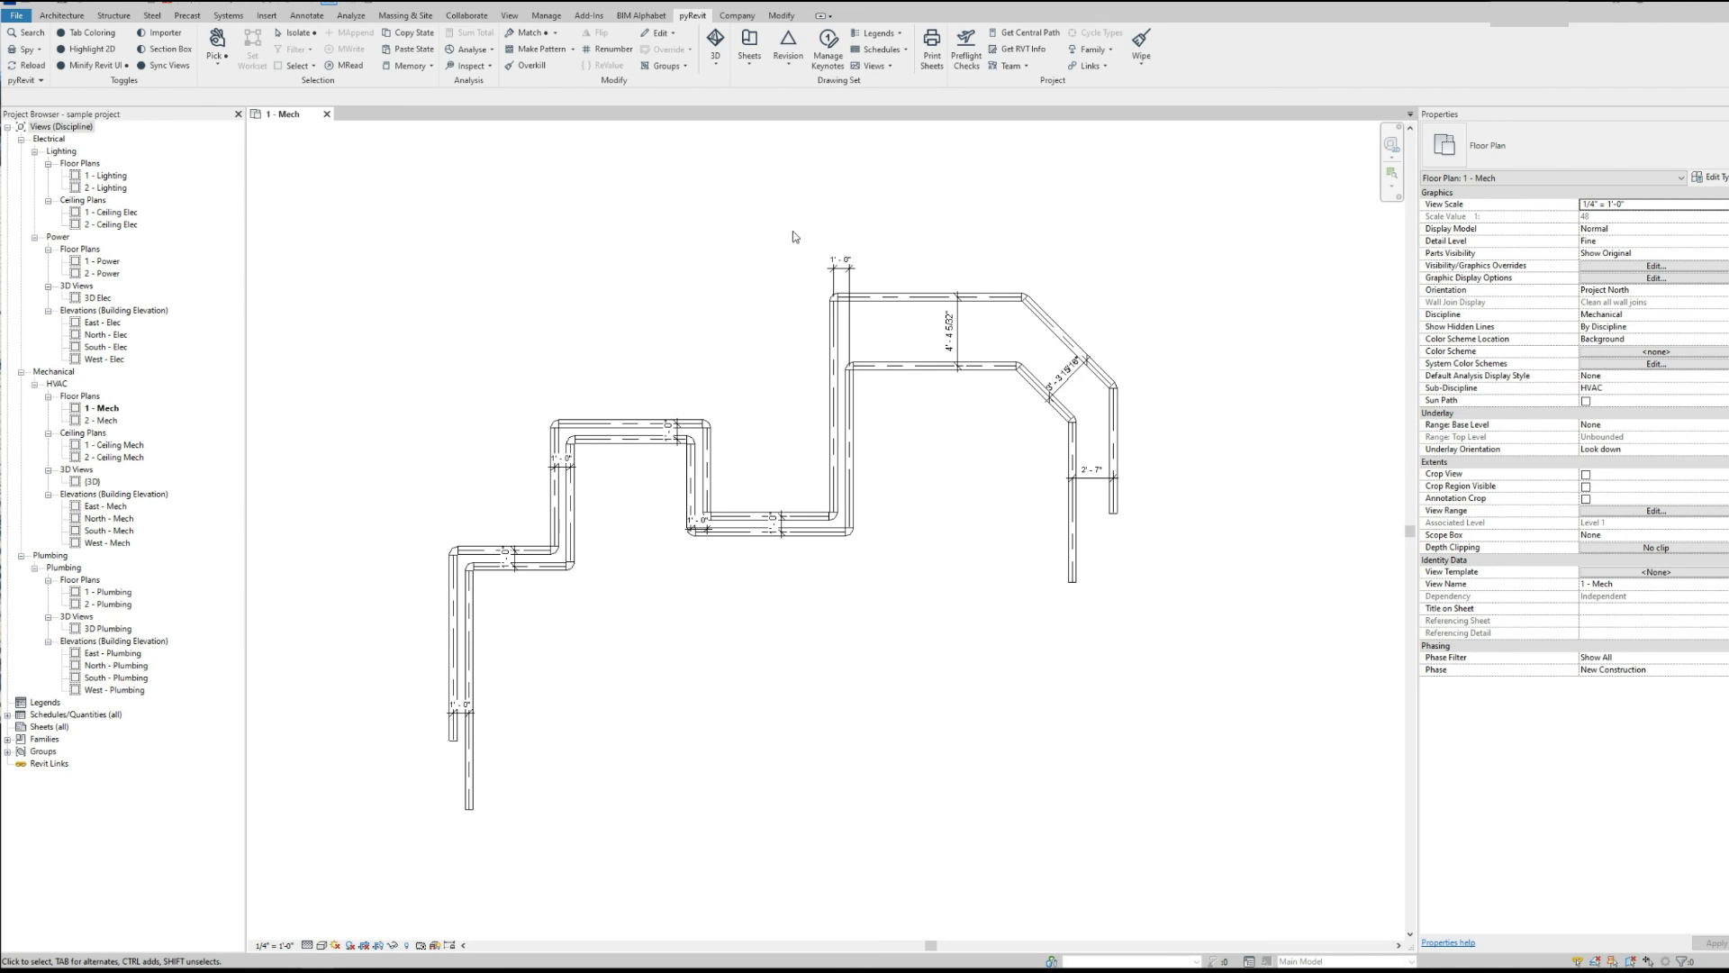
click(42, 81)
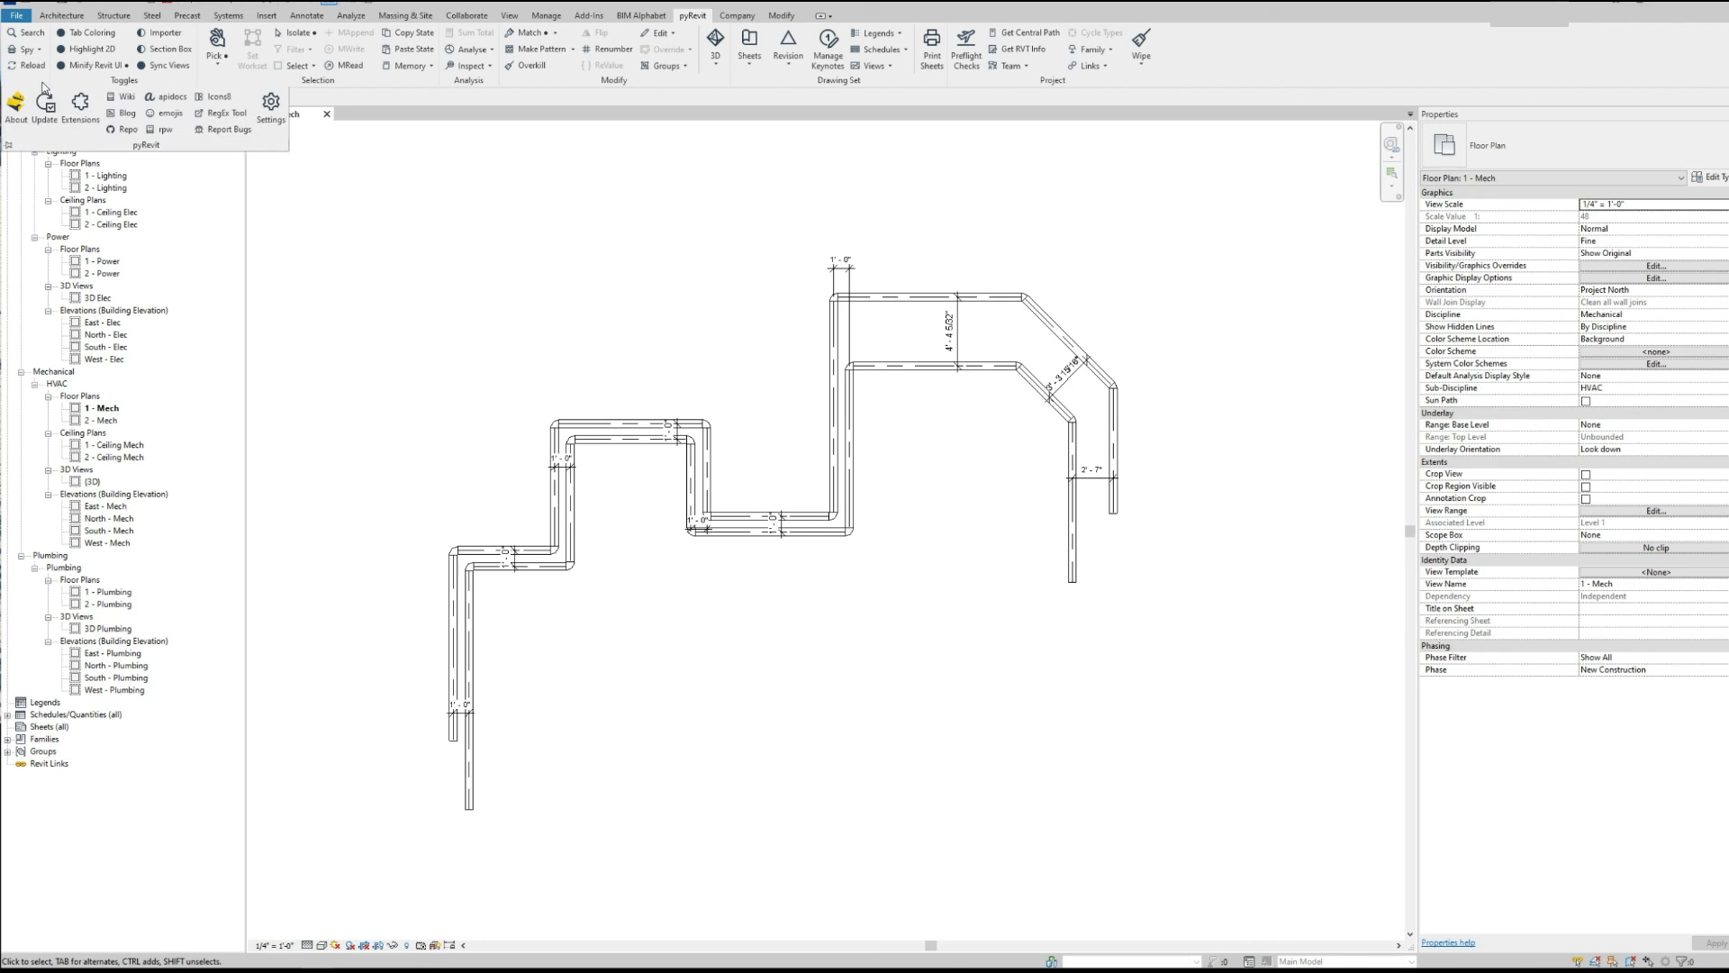
click(272, 117)
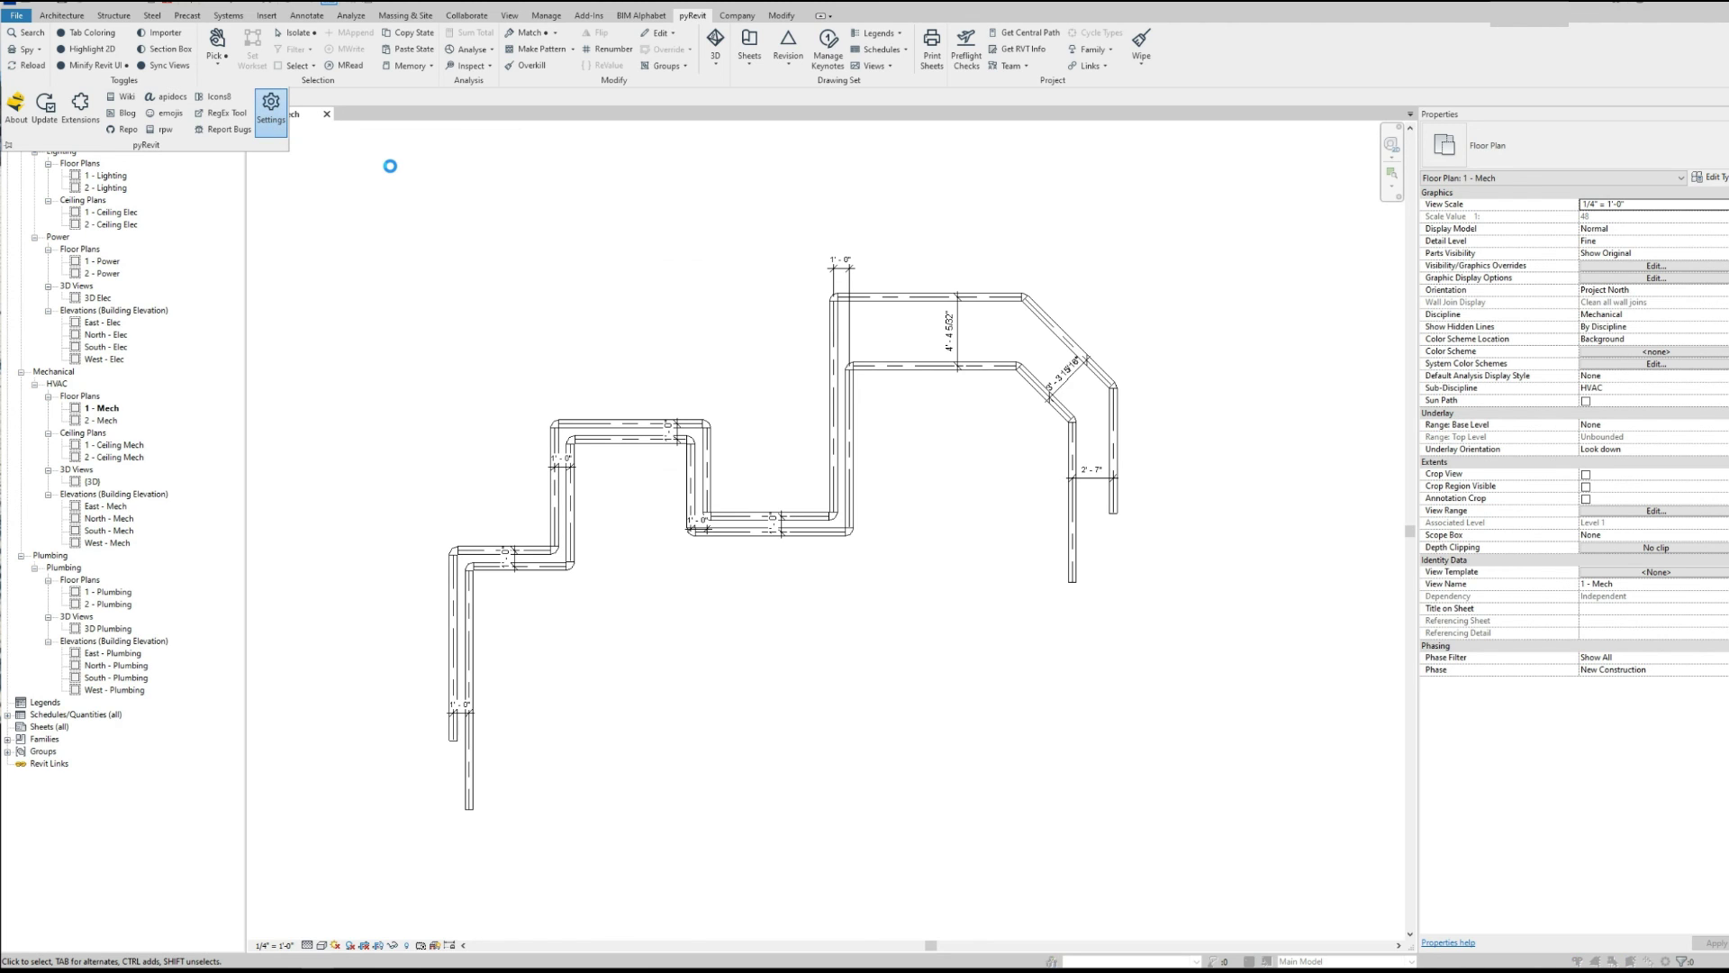
drag(720, 226, 706, 193)
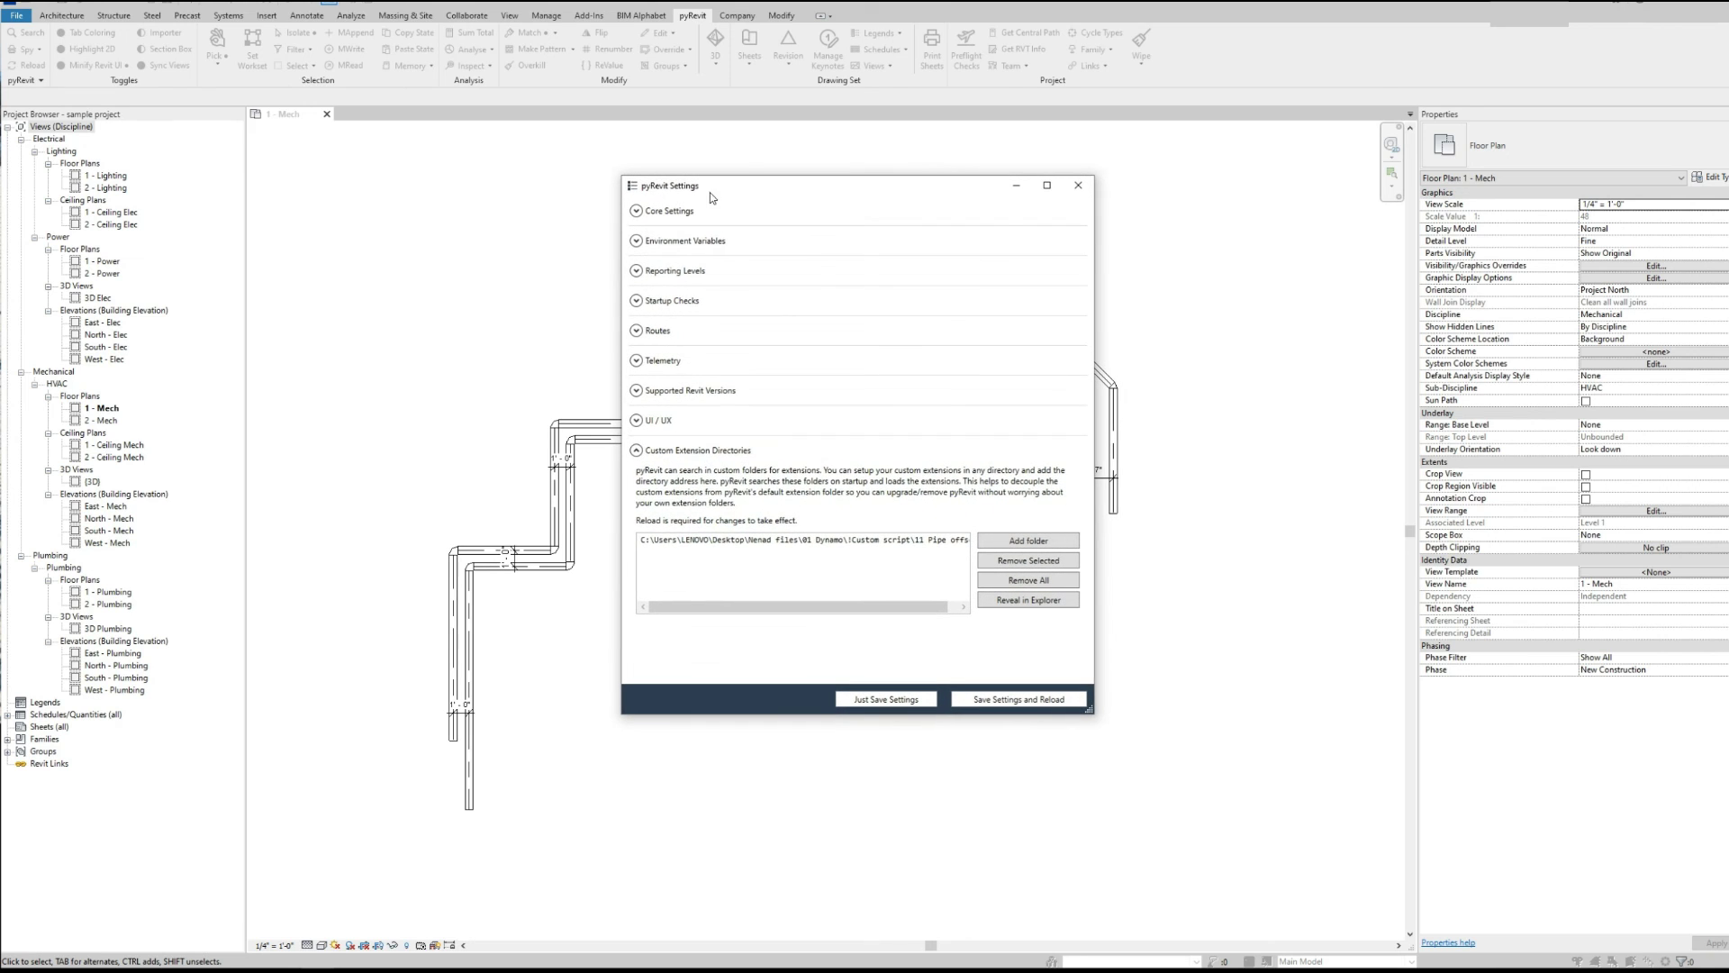
drag(1089, 711, 1167, 715)
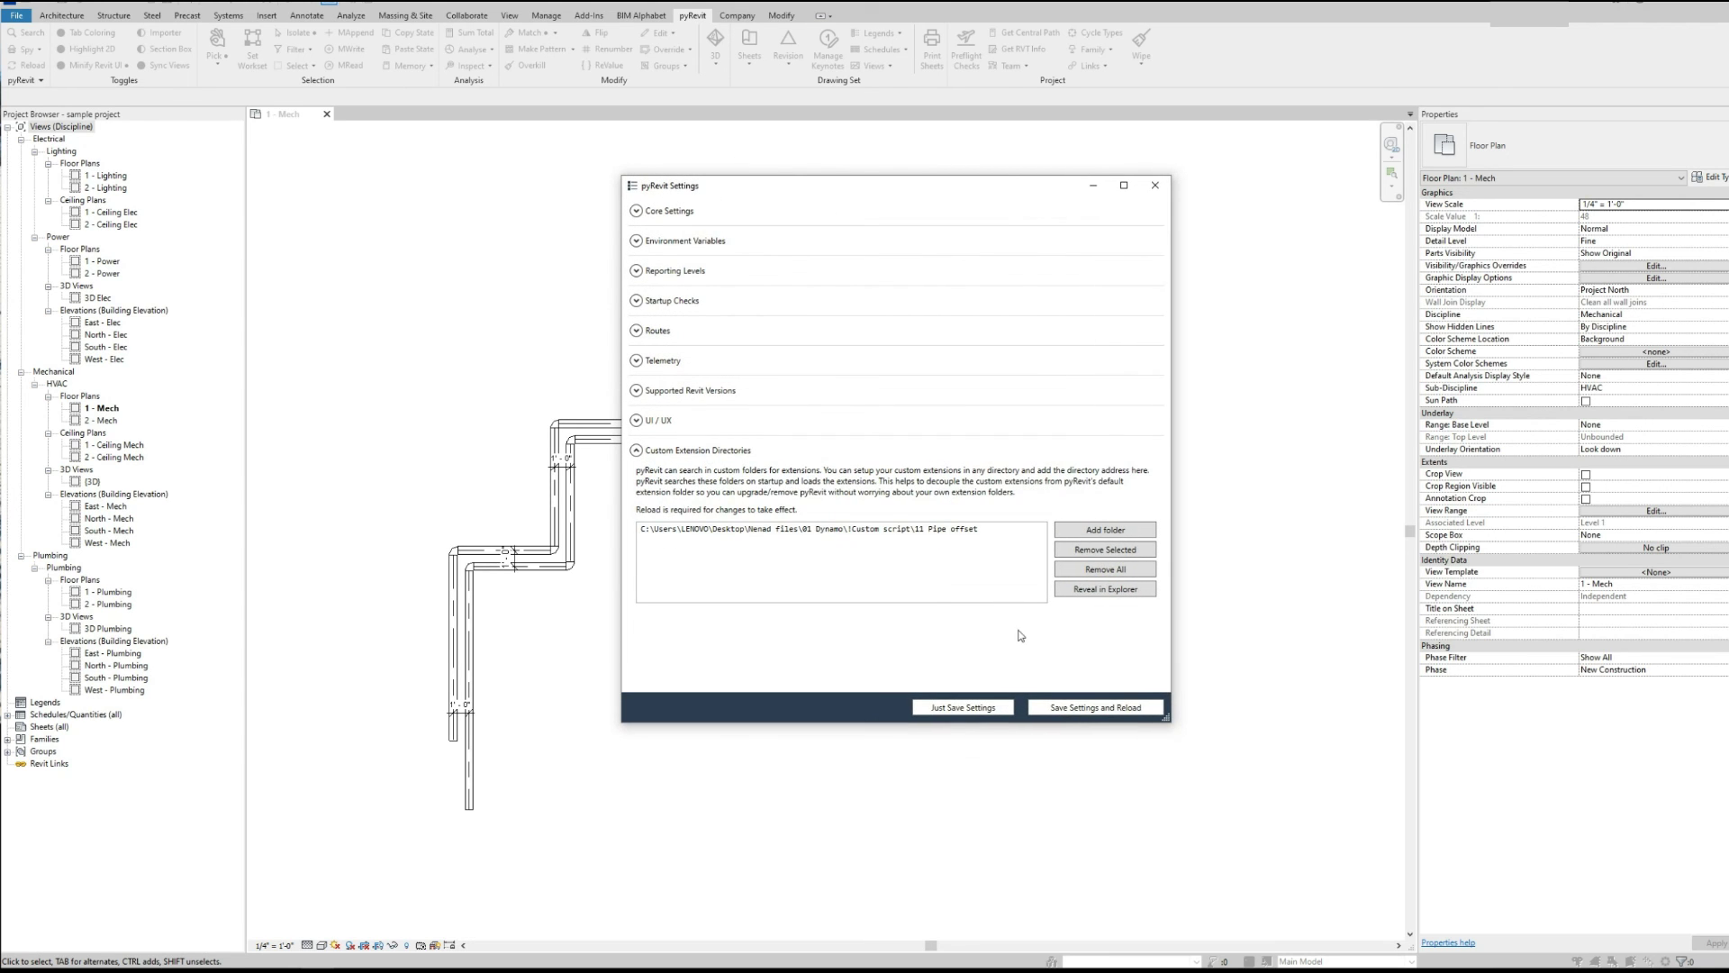
View the folder picker for custom extension directories without adding a folder, and save the settings and reload pyRevit
click(1094, 533)
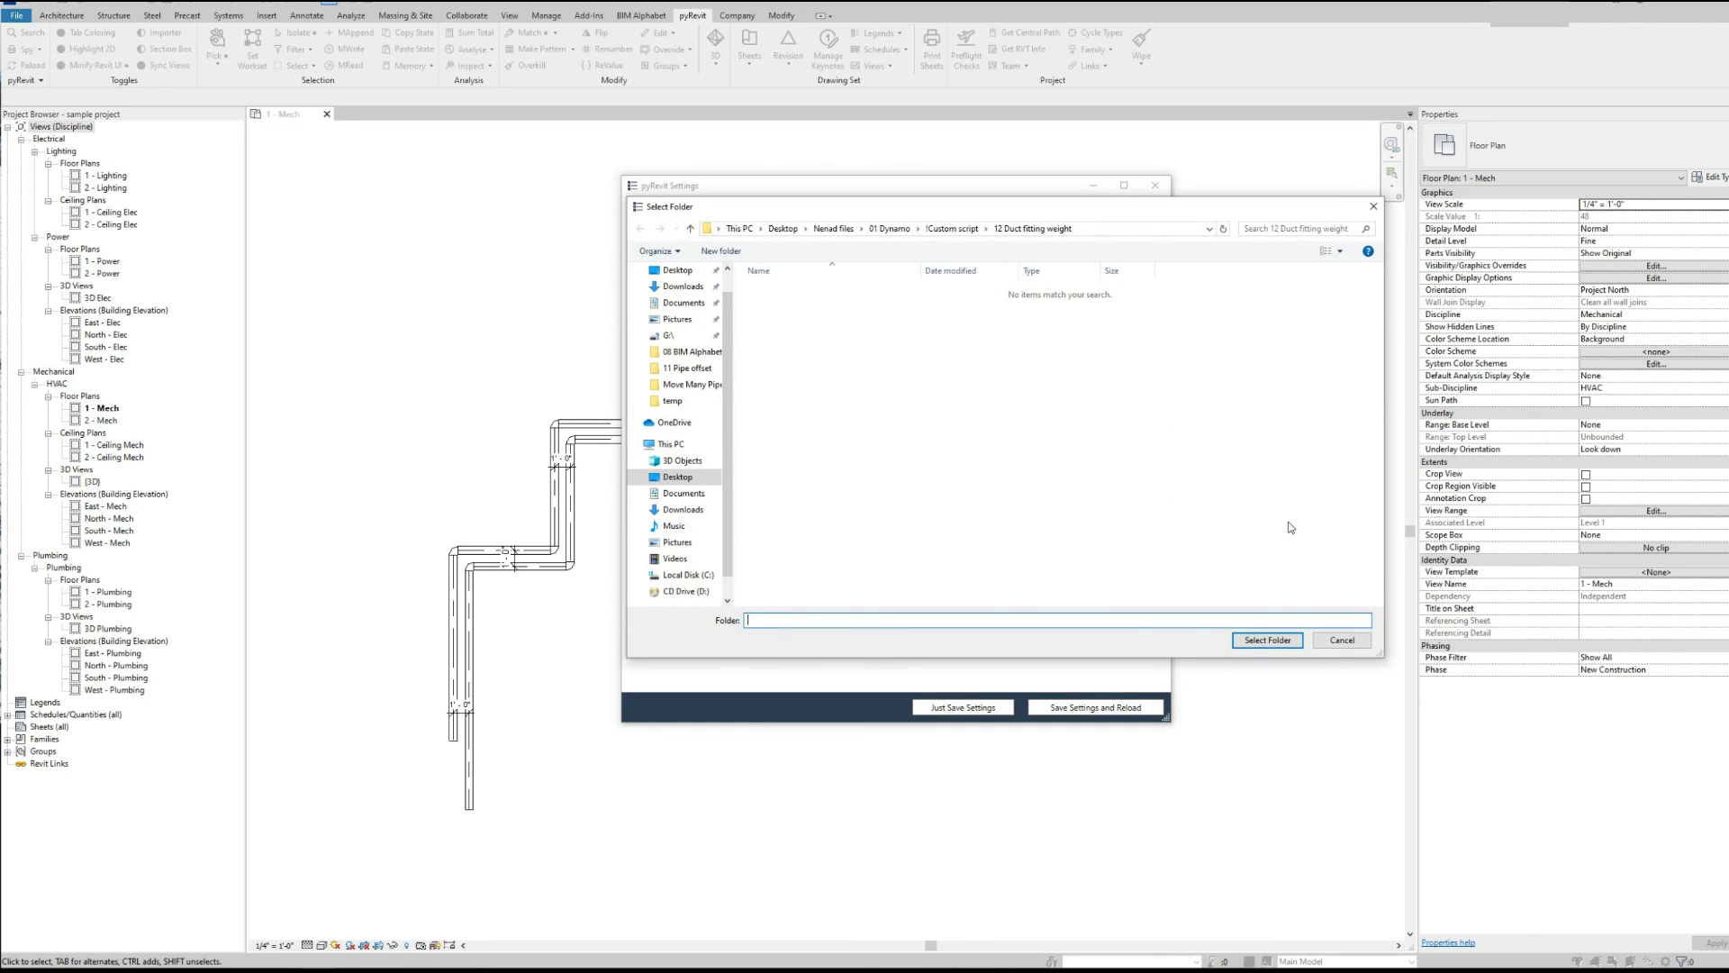
click(1341, 641)
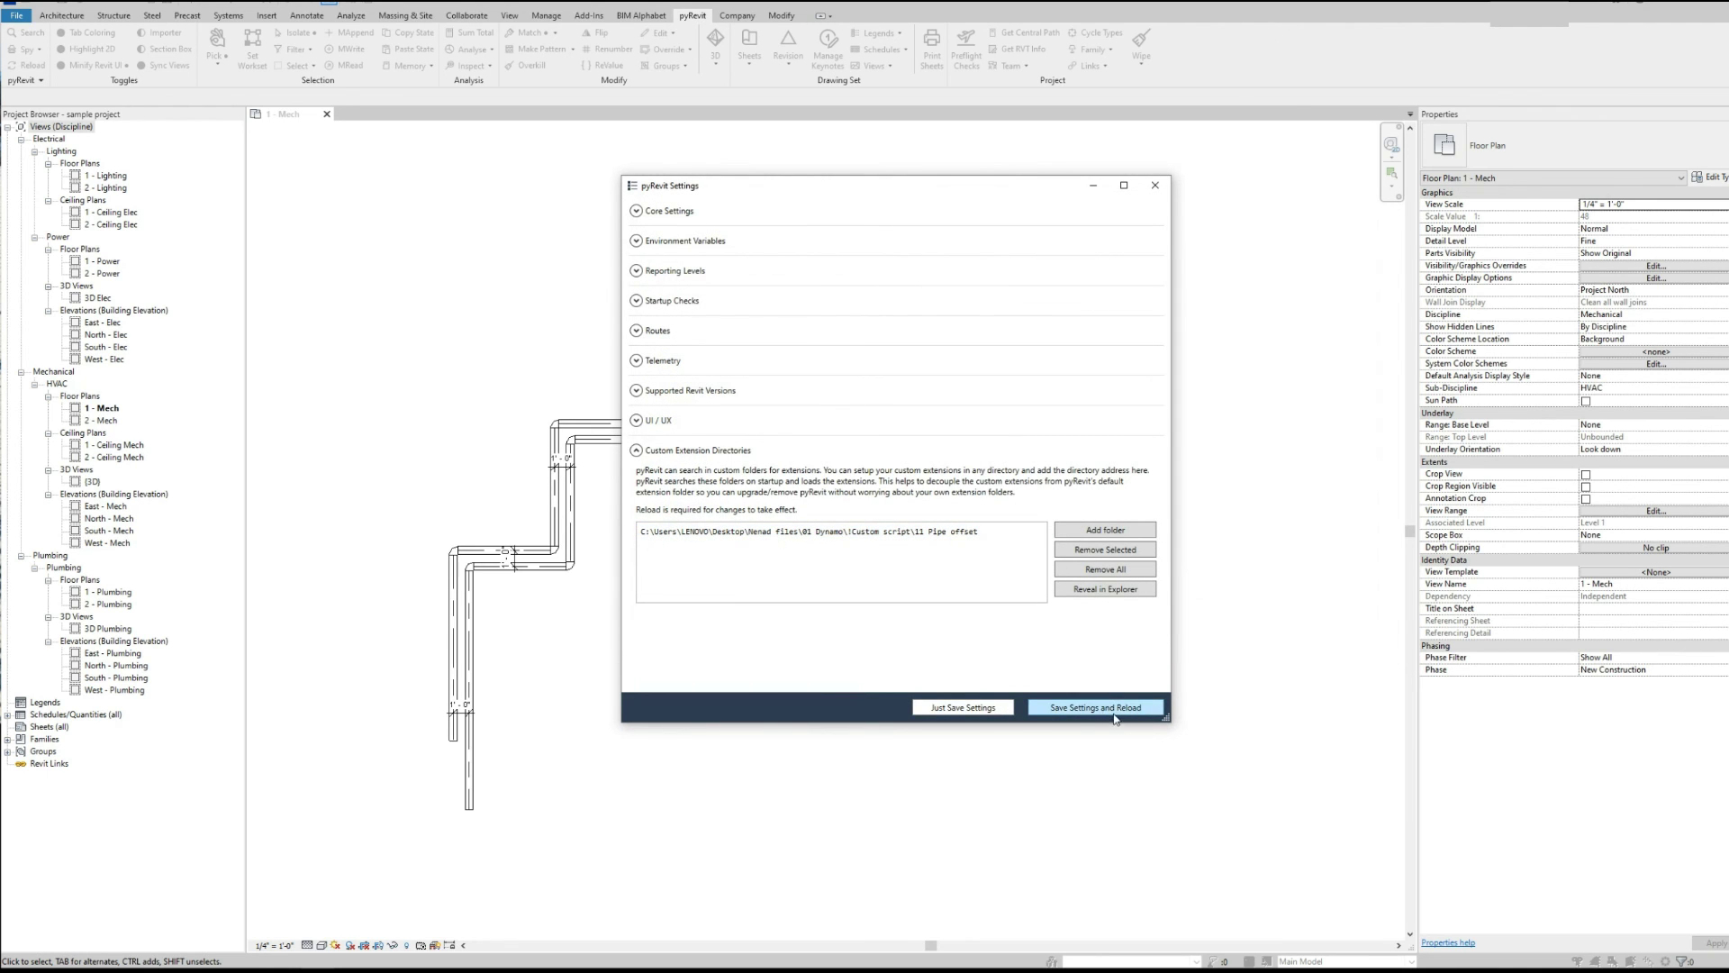
click(1048, 710)
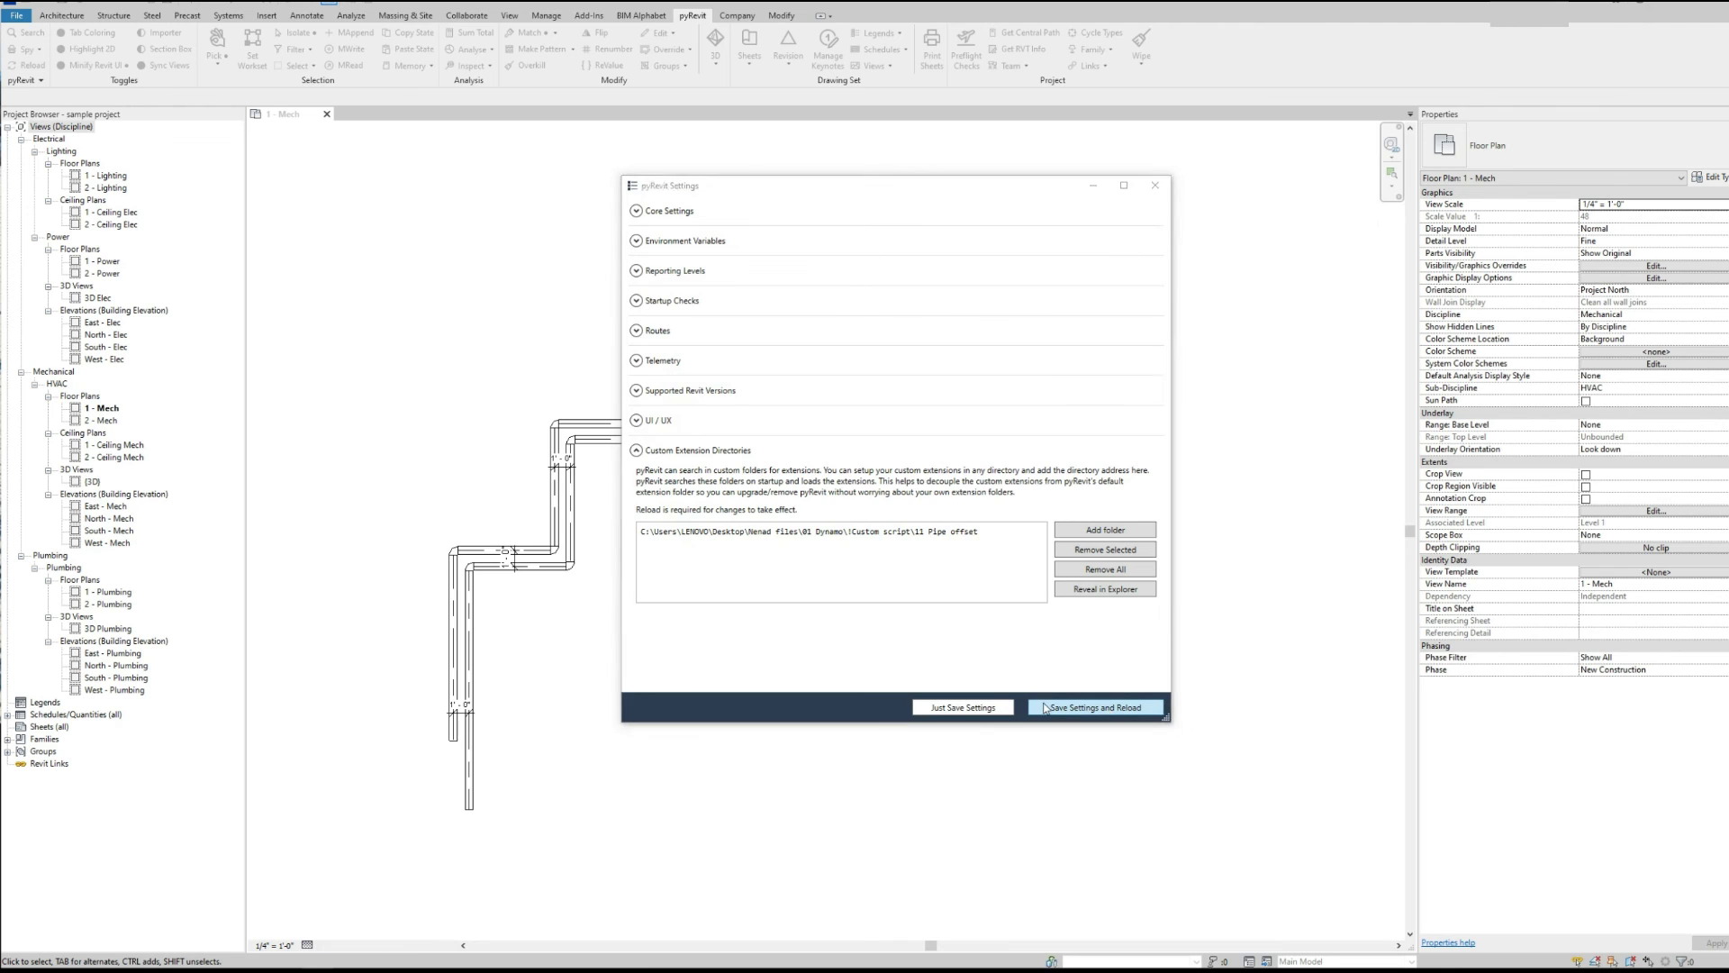